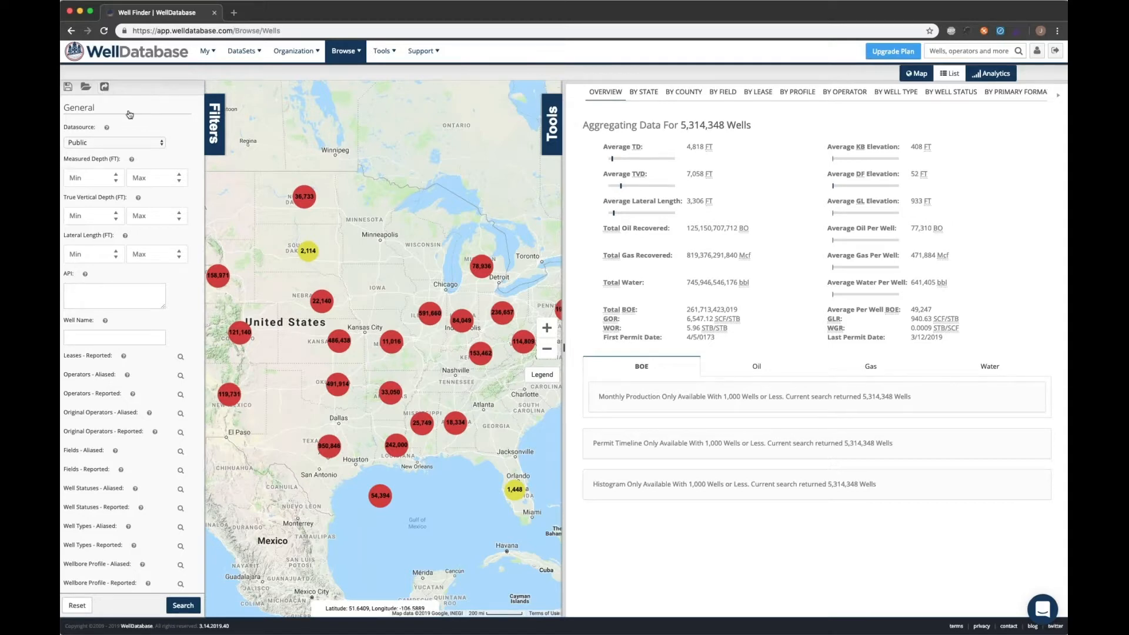
- Review the General well filters, including the datasource options, down to the Geographic filters
left_click(161, 143)
scroll(194, 153, "down", 1)
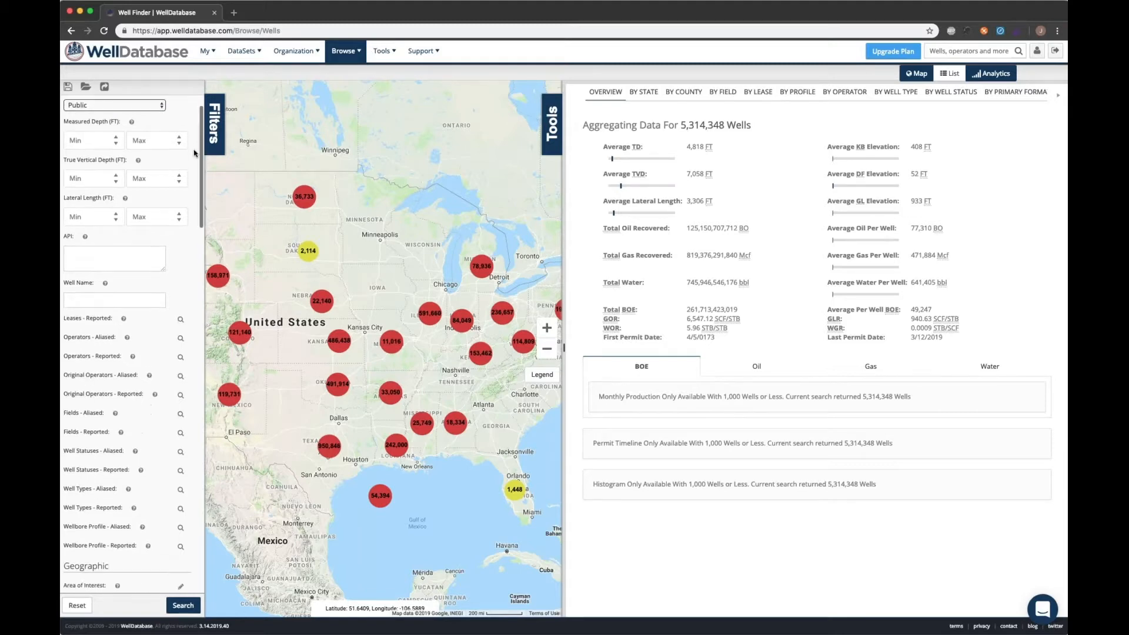
scroll(195, 153, "down", 1)
scroll(194, 153, "down", 2)
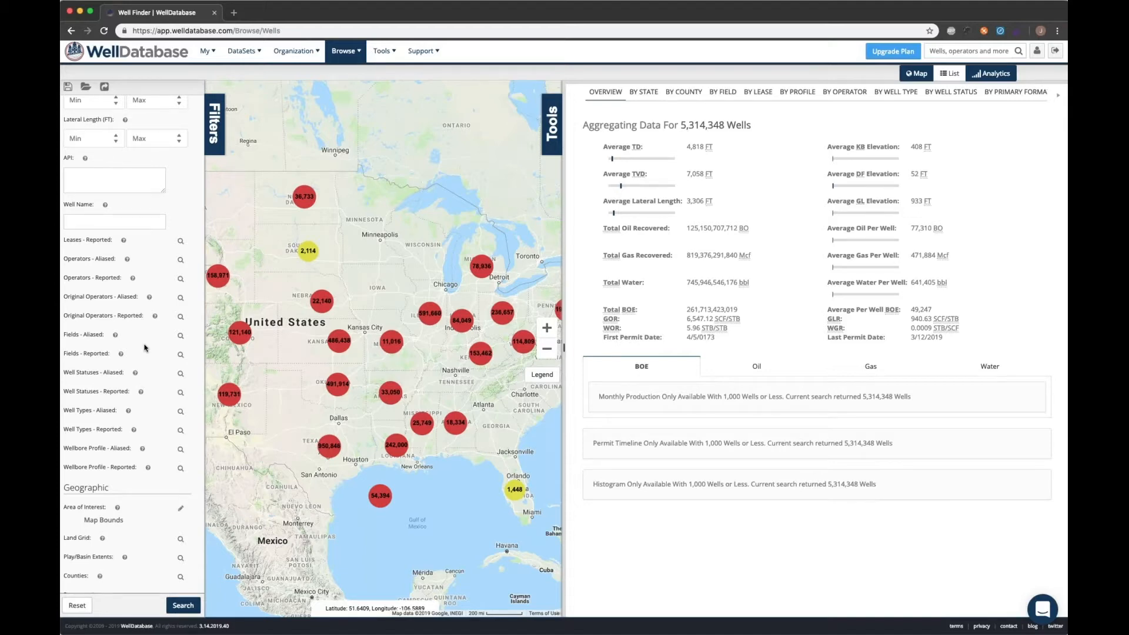
scroll(144, 347, "down", 6)
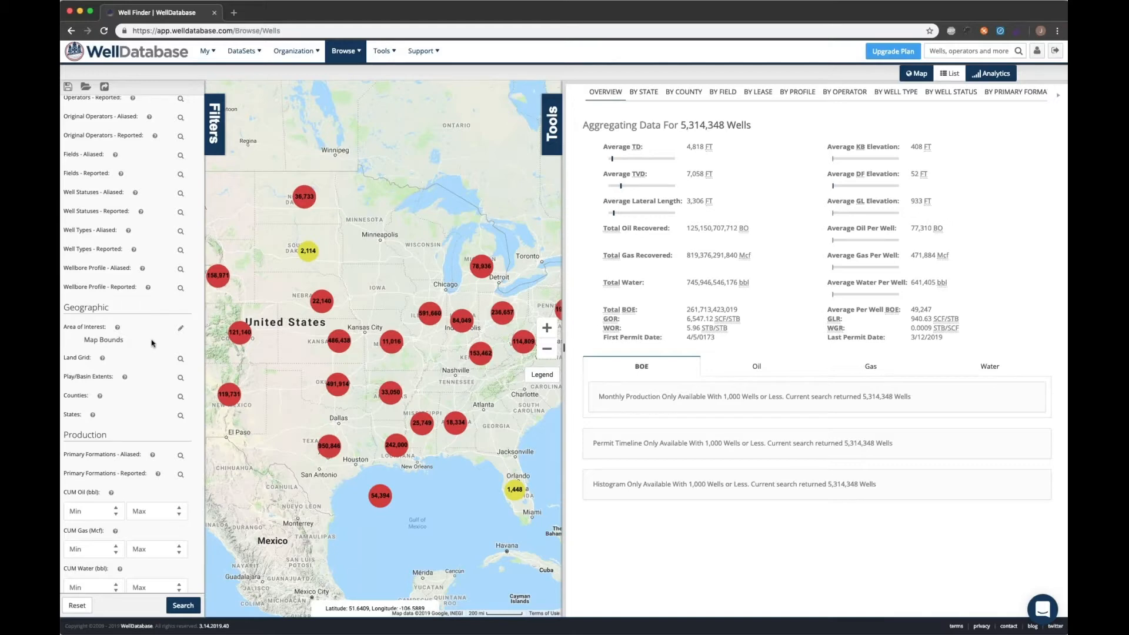
- Open the Area of Interest settings, look through the Production filters, and dismiss the settings without applying a change
left_click(181, 329)
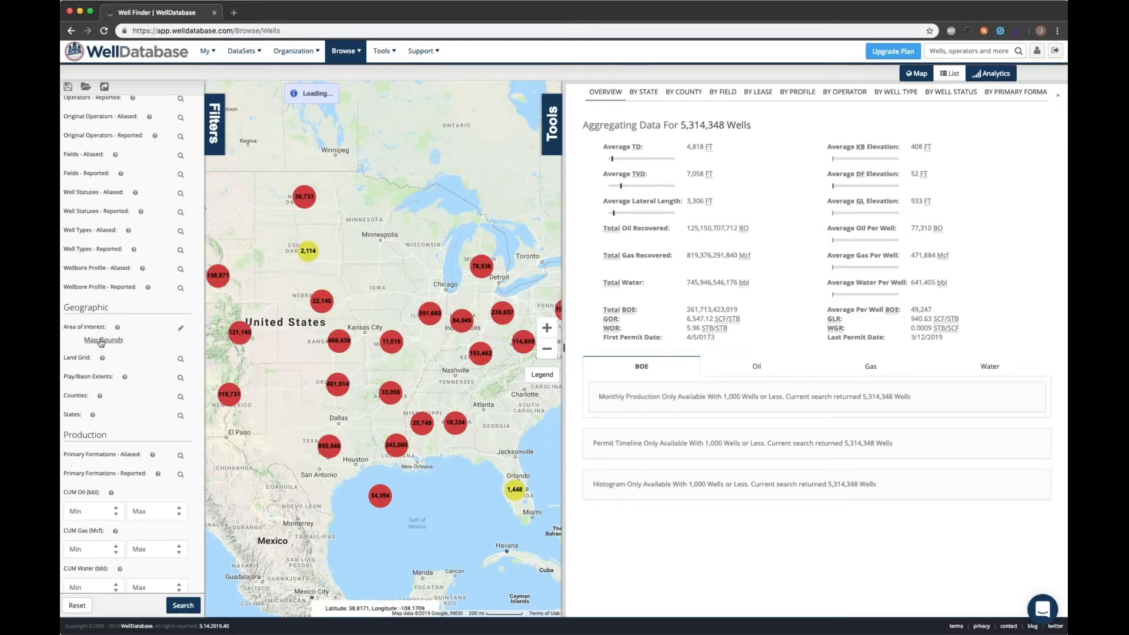
scroll(151, 338, "down", 3)
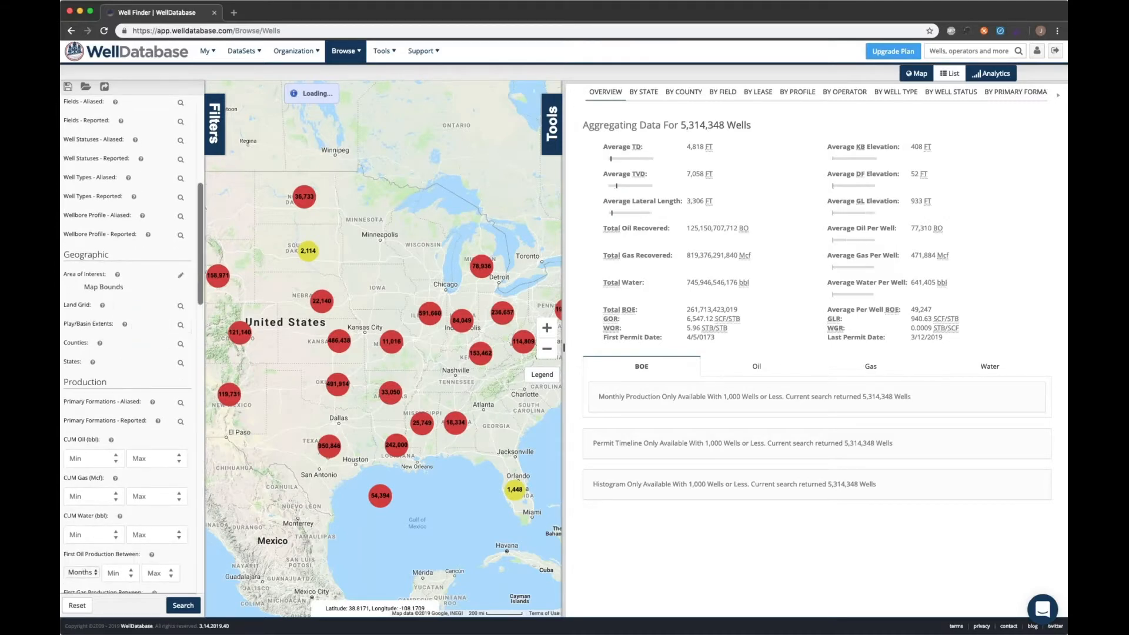
scroll(159, 345, "down", 2)
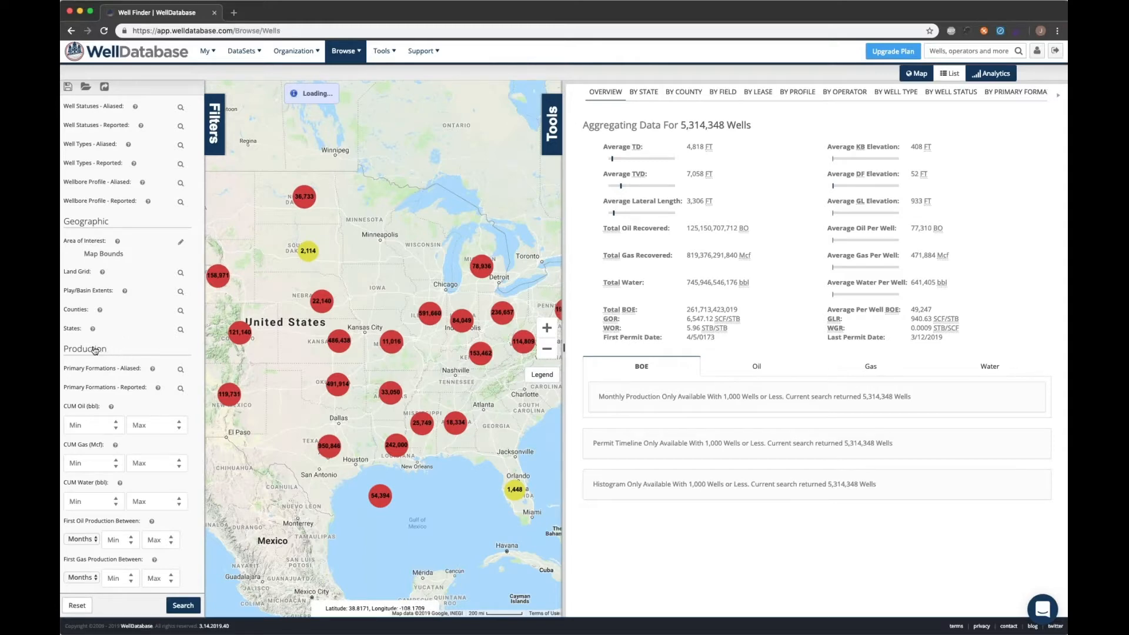
scroll(178, 358, "down", 1)
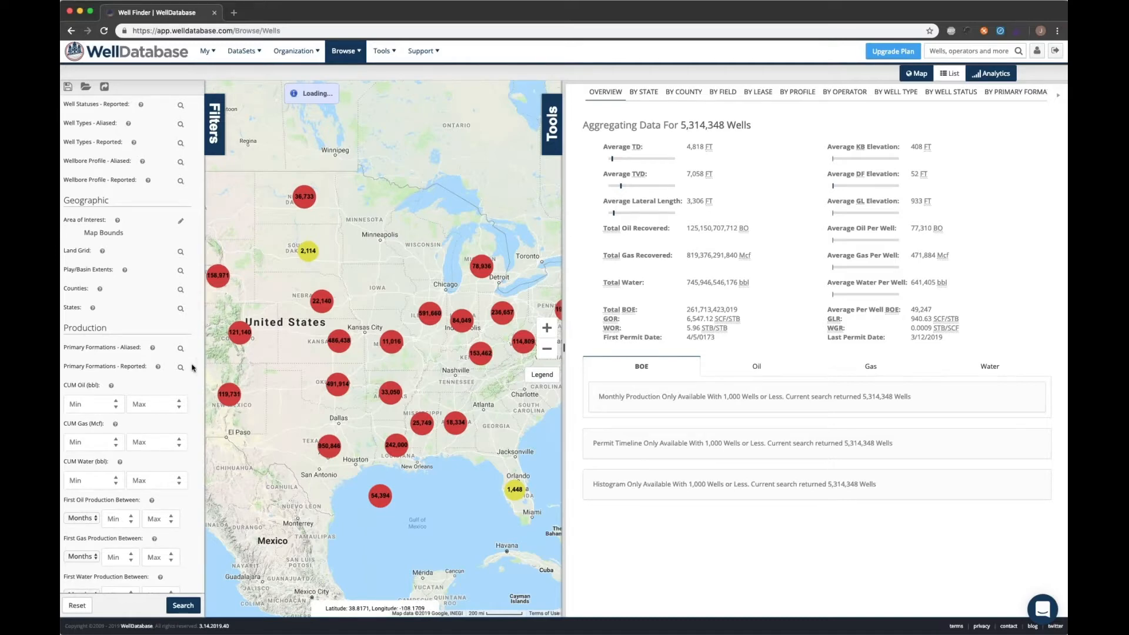
scroll(191, 369, "down", 6)
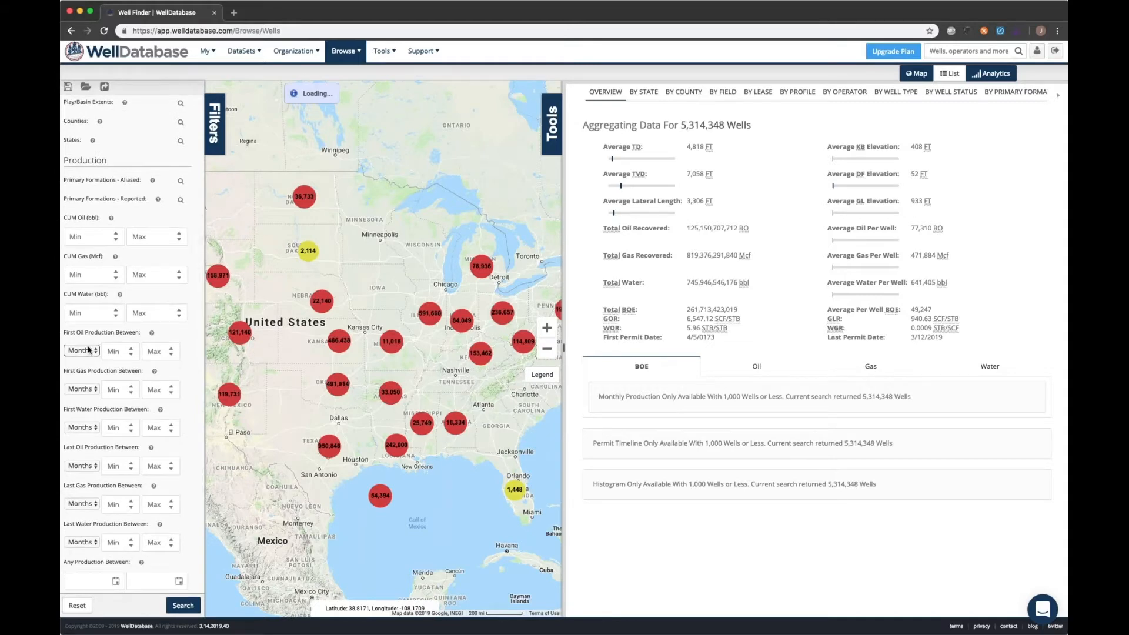
scroll(182, 336, "down", 1)
scroll(183, 336, "down", 4)
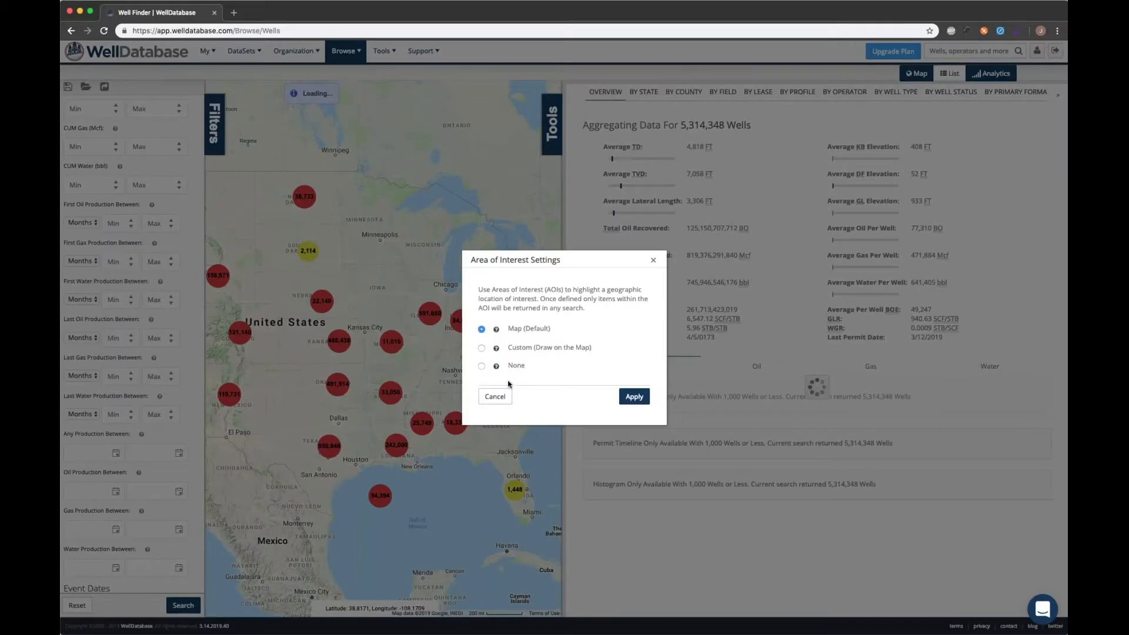
left_click(496, 397)
- Review the Event Dates, Frac Data and Available Data filters, and collapse the filters
scroll(189, 418, "down", 7)
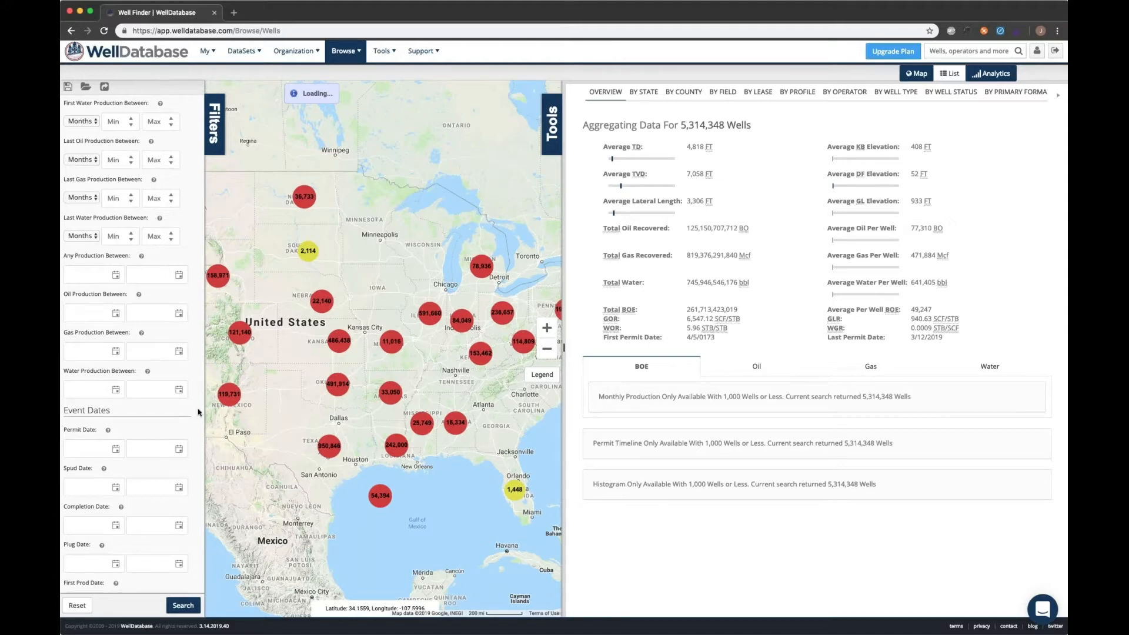
scroll(198, 411, "down", 3)
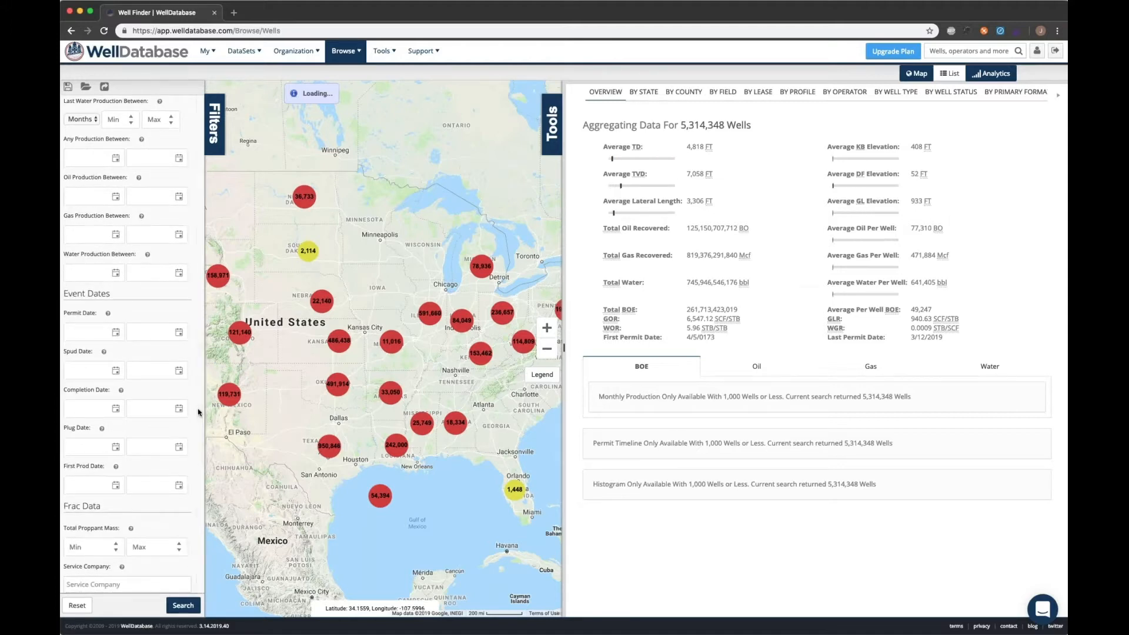
scroll(199, 412, "down", 4)
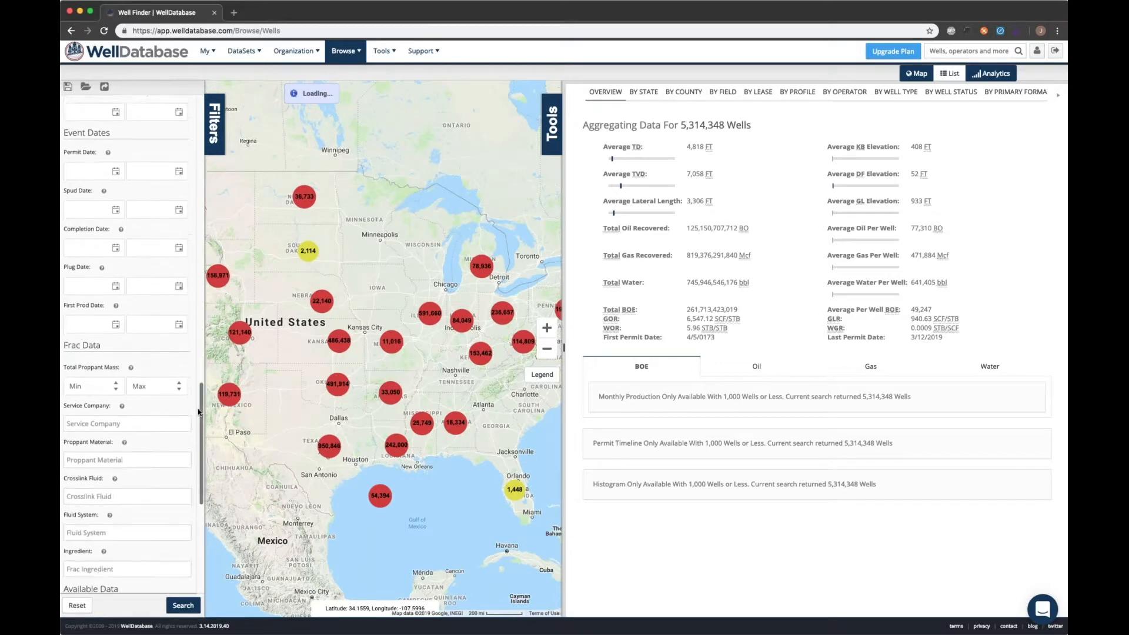
scroll(198, 412, "down", 1)
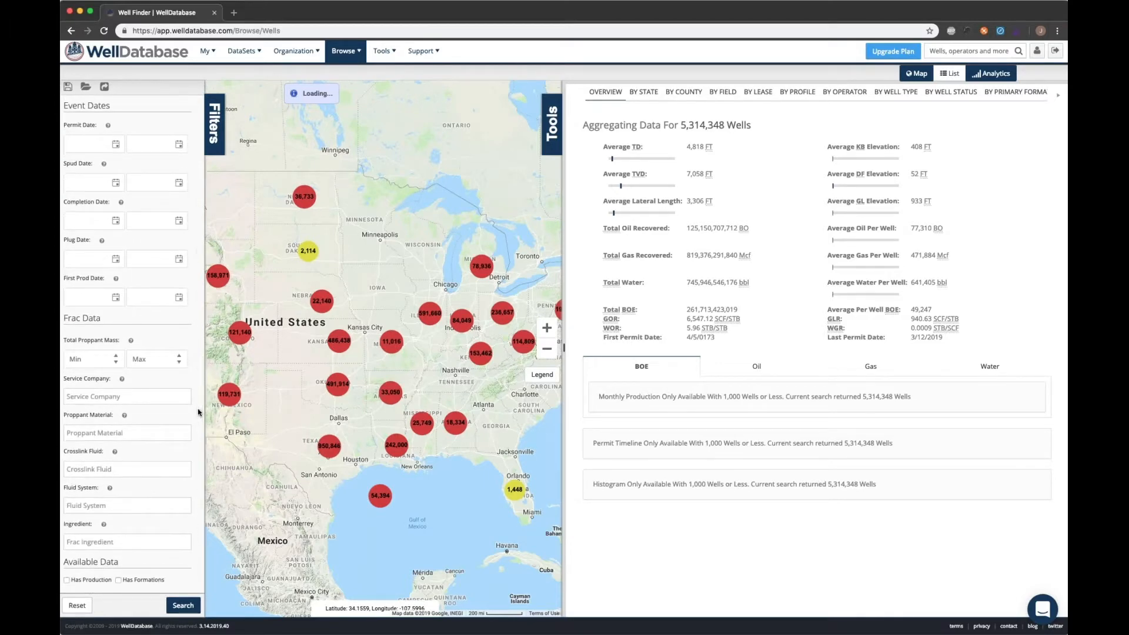
scroll(198, 411, "down", 4)
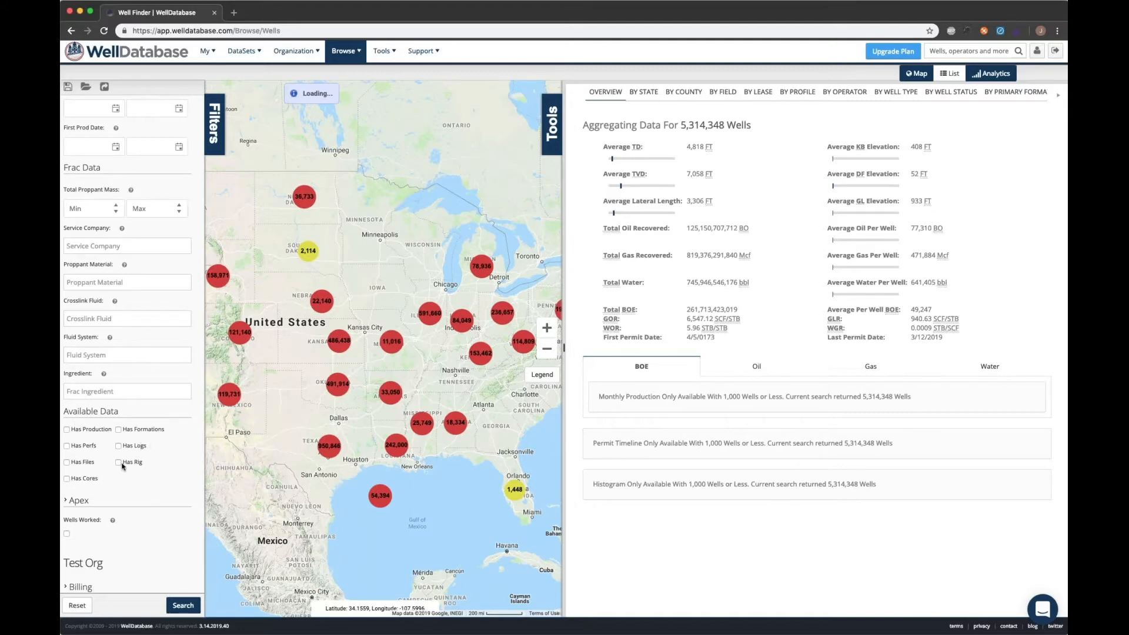
scroll(156, 467, "up", 2)
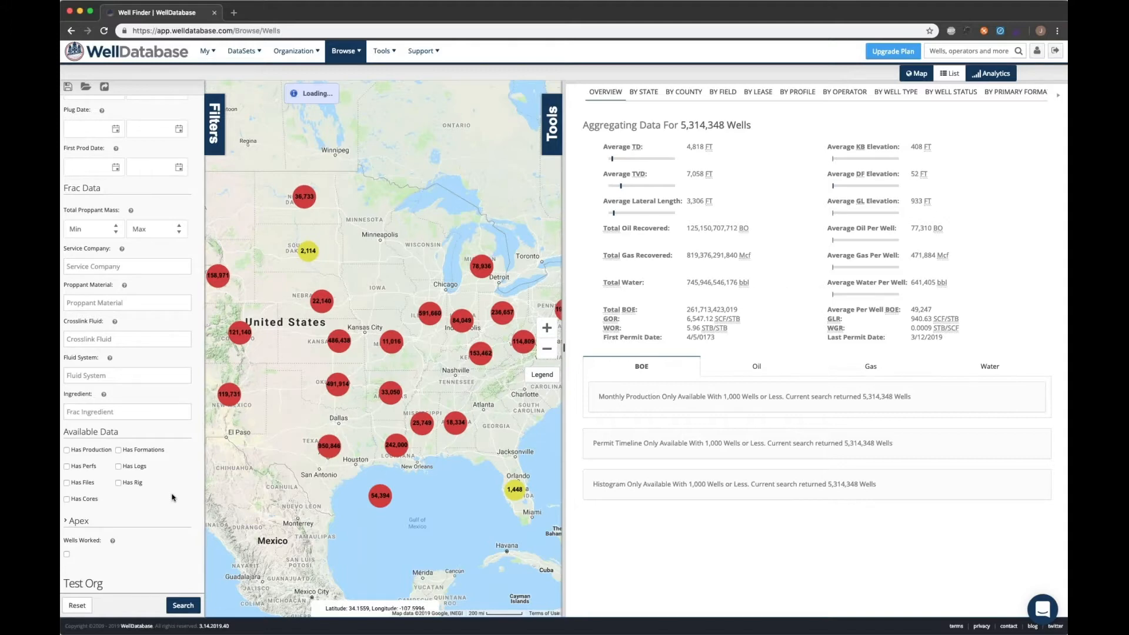
left_click(219, 127)
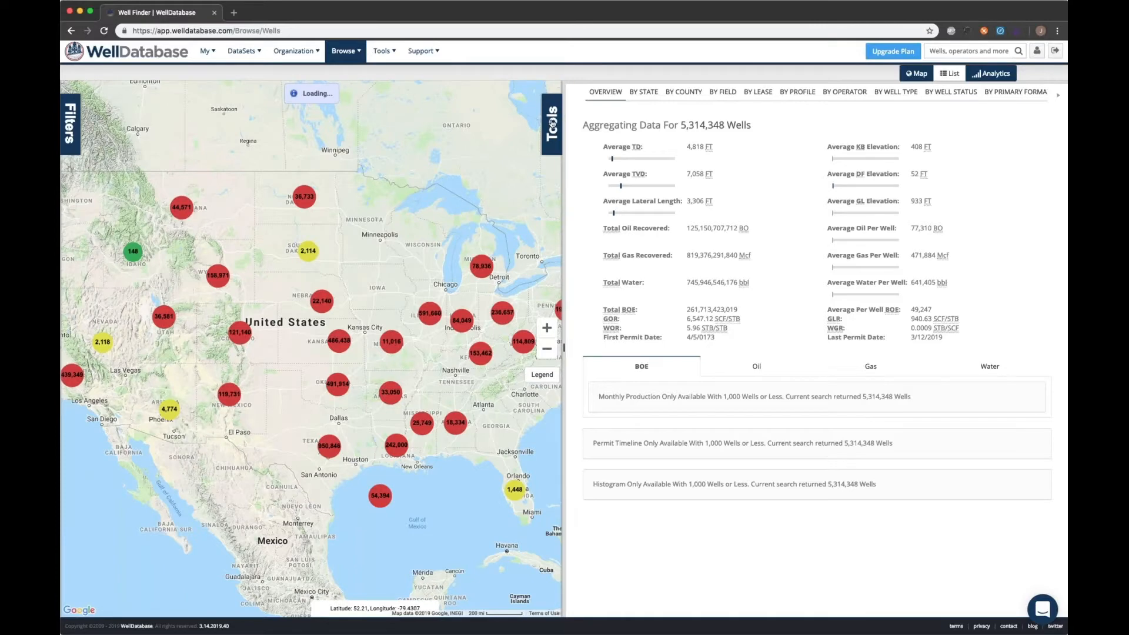
- Open the map tools and view the base map options
left_click(552, 123)
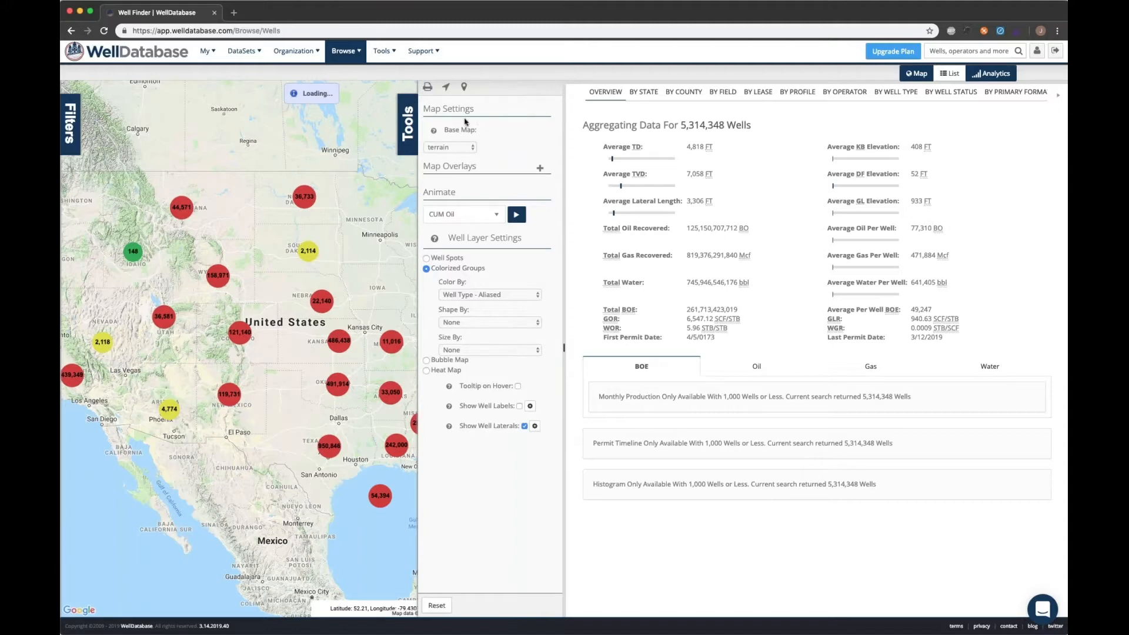
left_click(473, 148)
left_click(522, 128)
- Open the WDB overlay choices and review the Legal Boundary, Plays/Basins, Formations, Misc and Pipelines categories
left_click(541, 170)
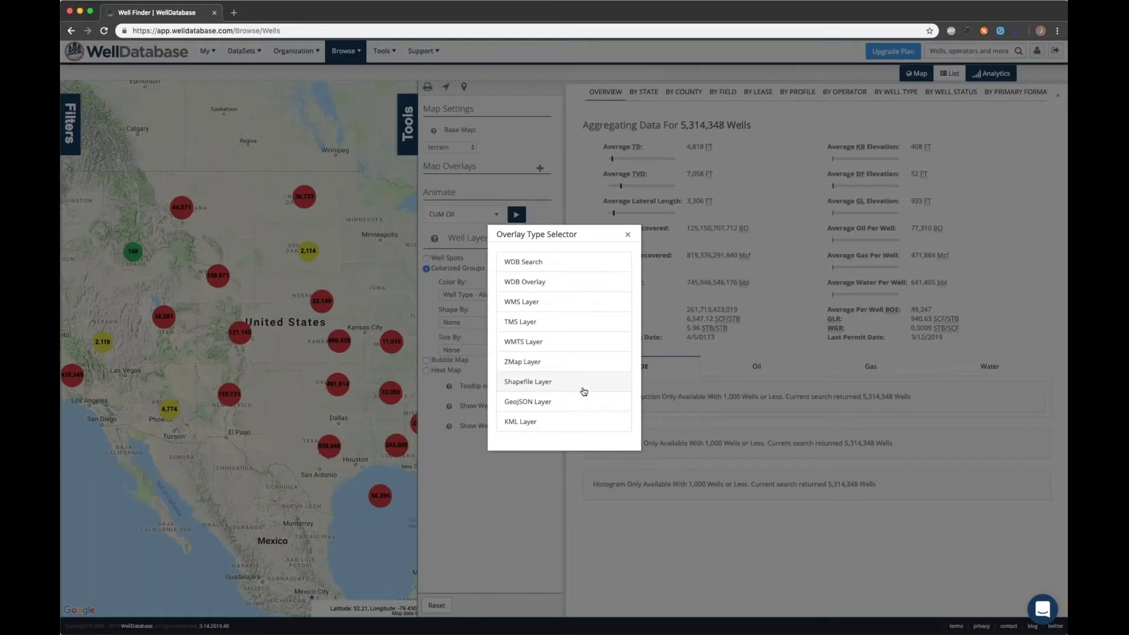
left_click(551, 282)
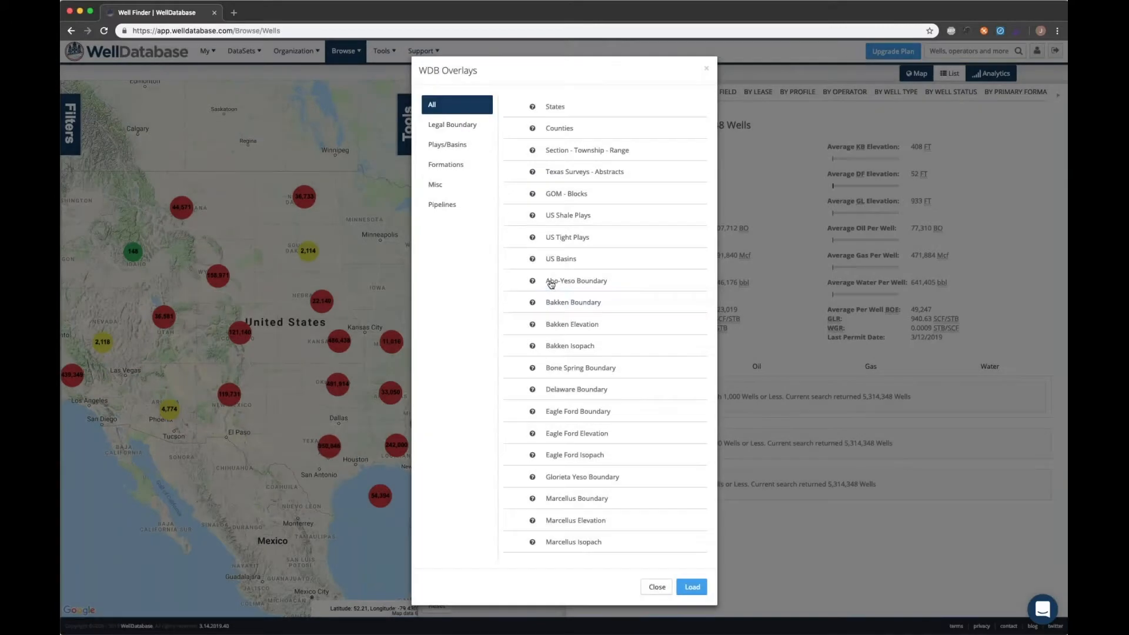
left_click(464, 128)
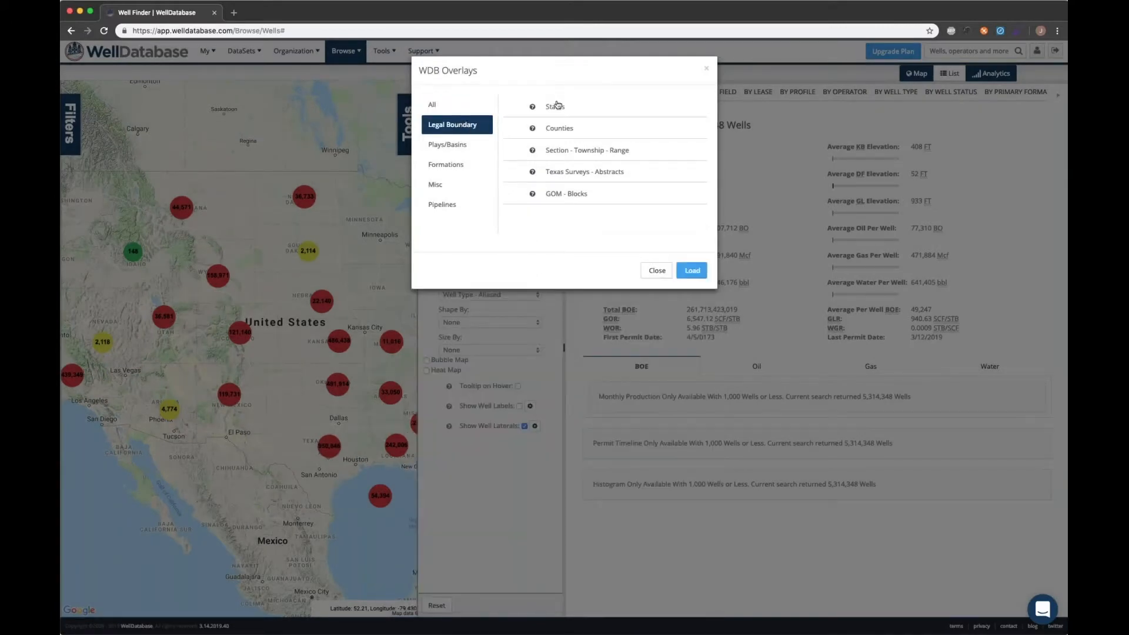
left_click(468, 150)
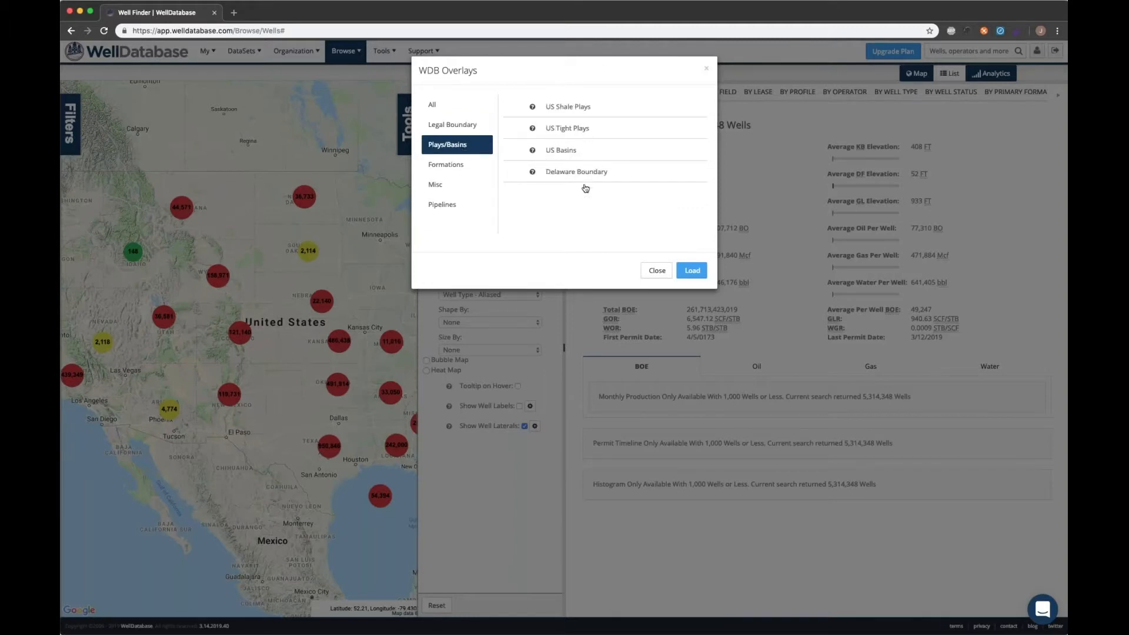
left_click(453, 170)
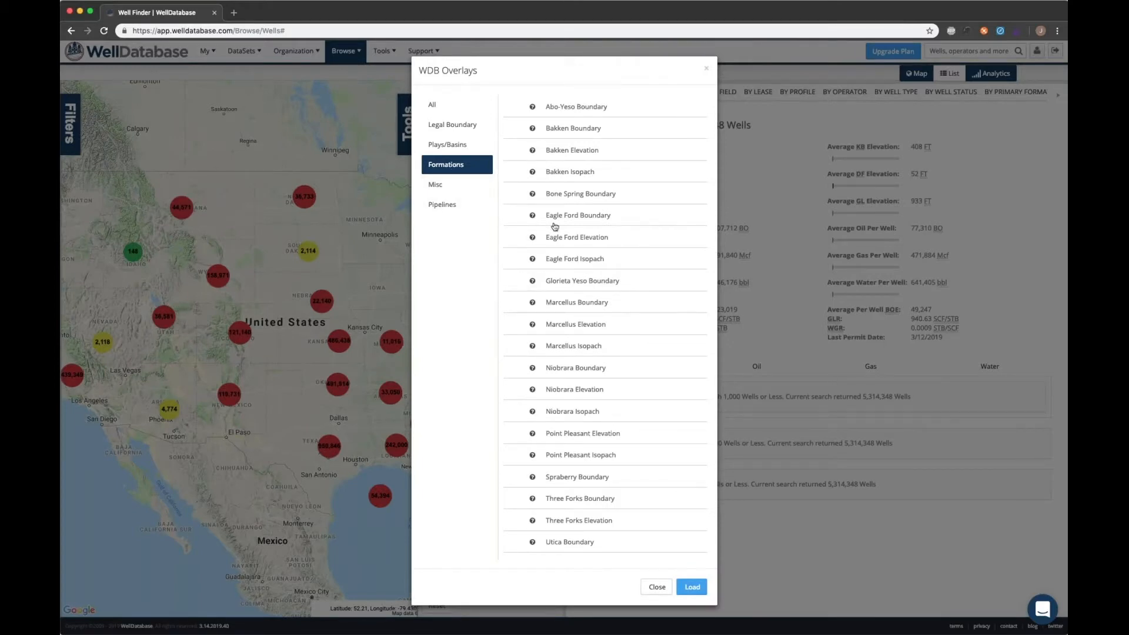
left_click(443, 190)
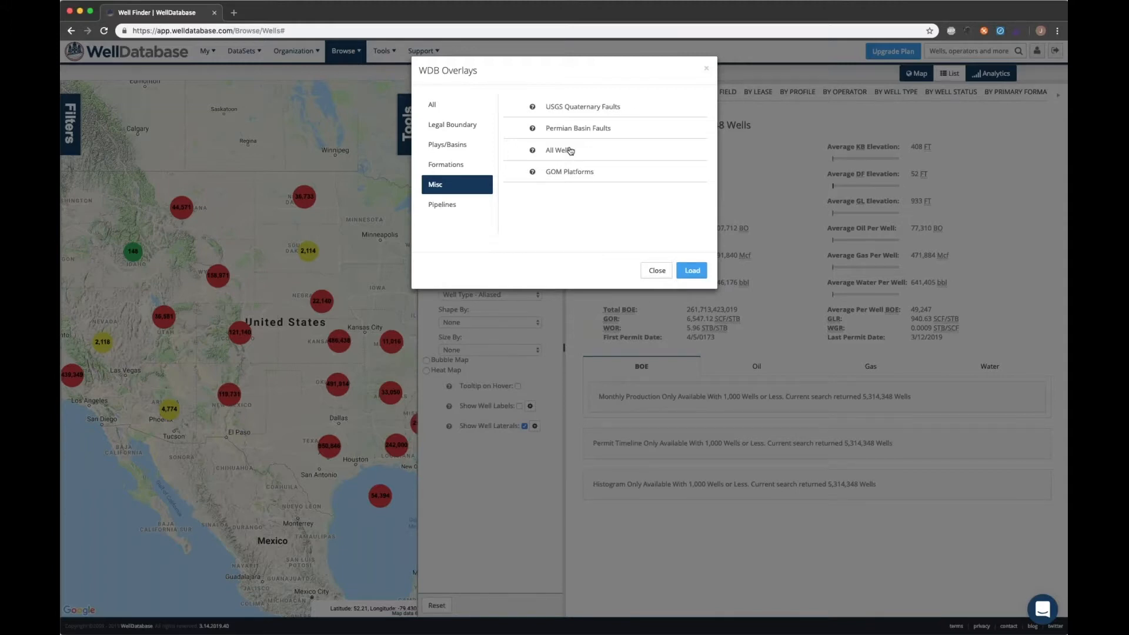
left_click(462, 206)
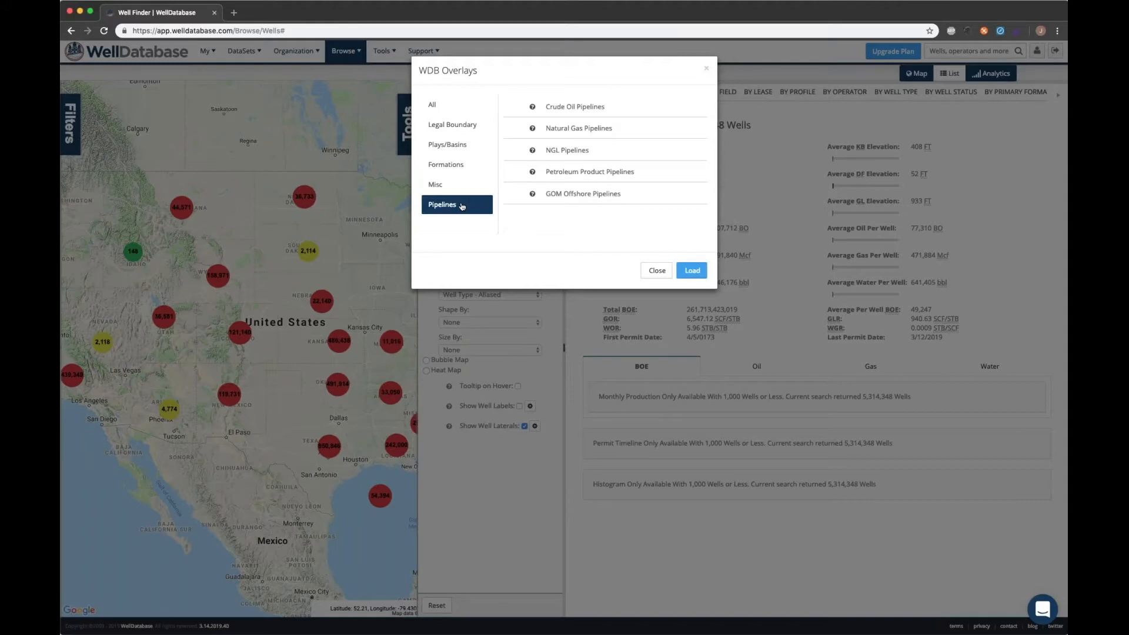
- Load the Counties overlay from the Legal Boundary category onto the map
left_click(451, 126)
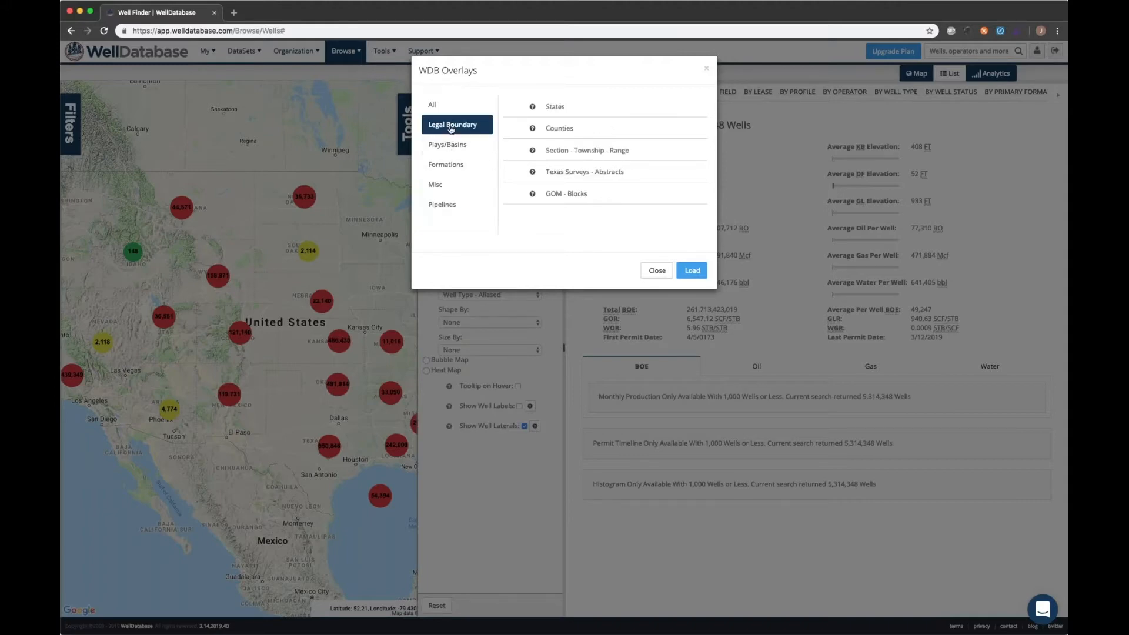
left_click(559, 129)
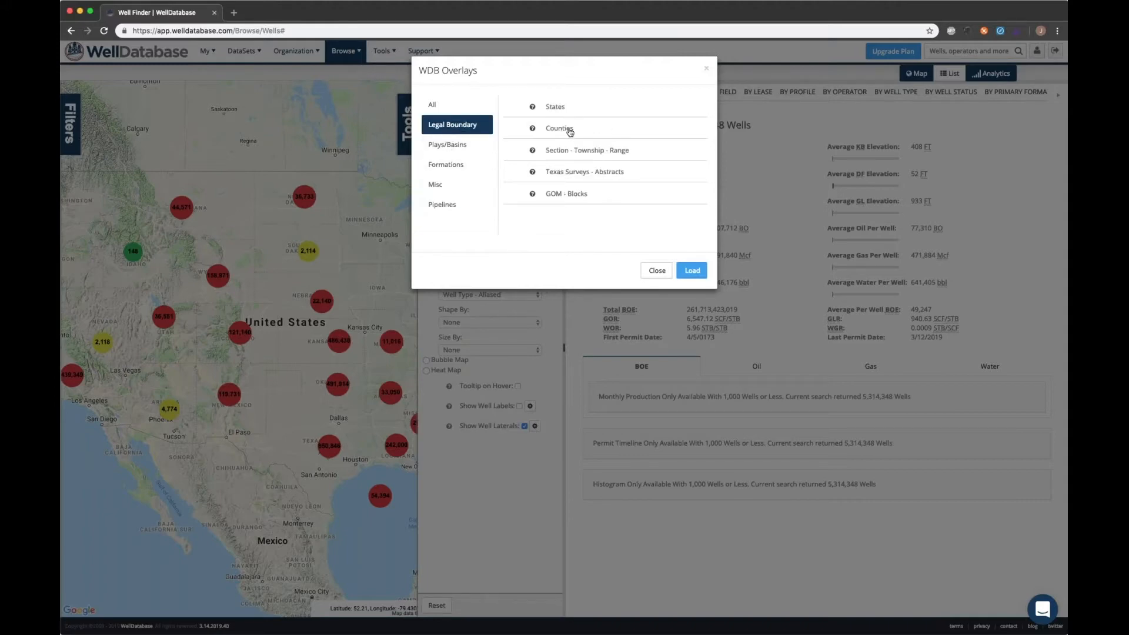
left_click(692, 271)
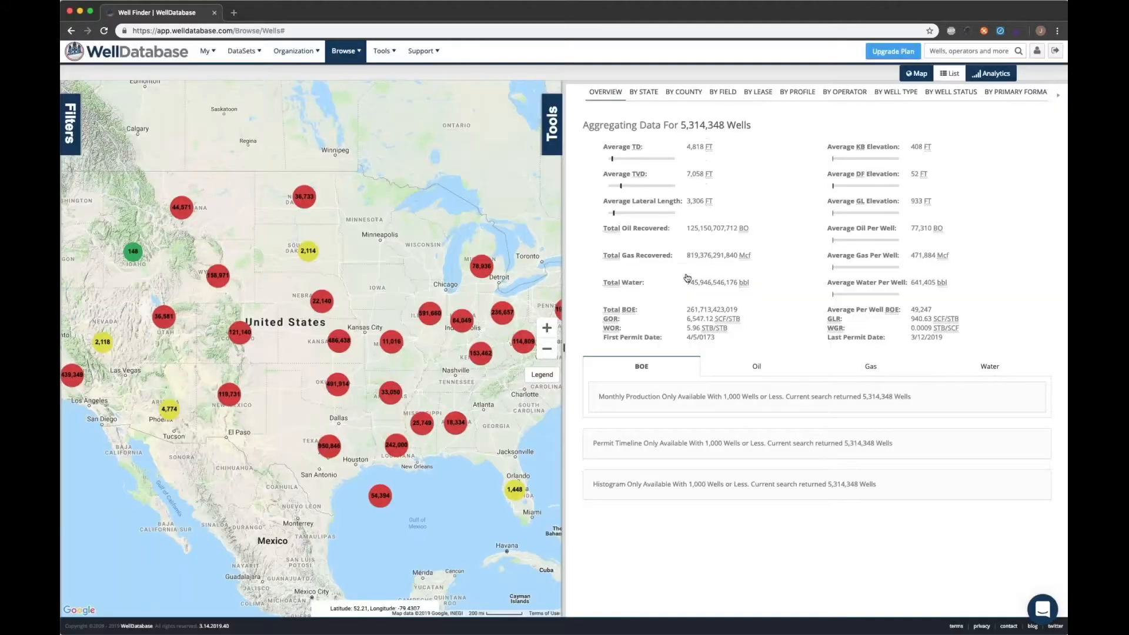
- Review the well layer's color options and the well label settings with their available fields, and collapse the map tools
left_click(553, 137)
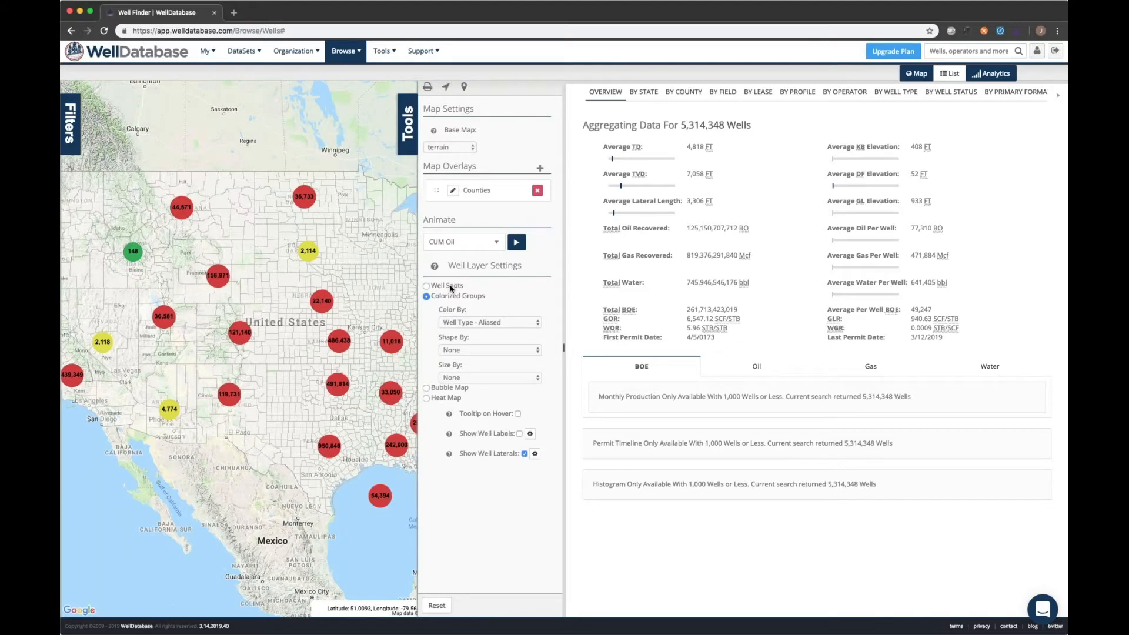
left_click(499, 322)
left_click(530, 434)
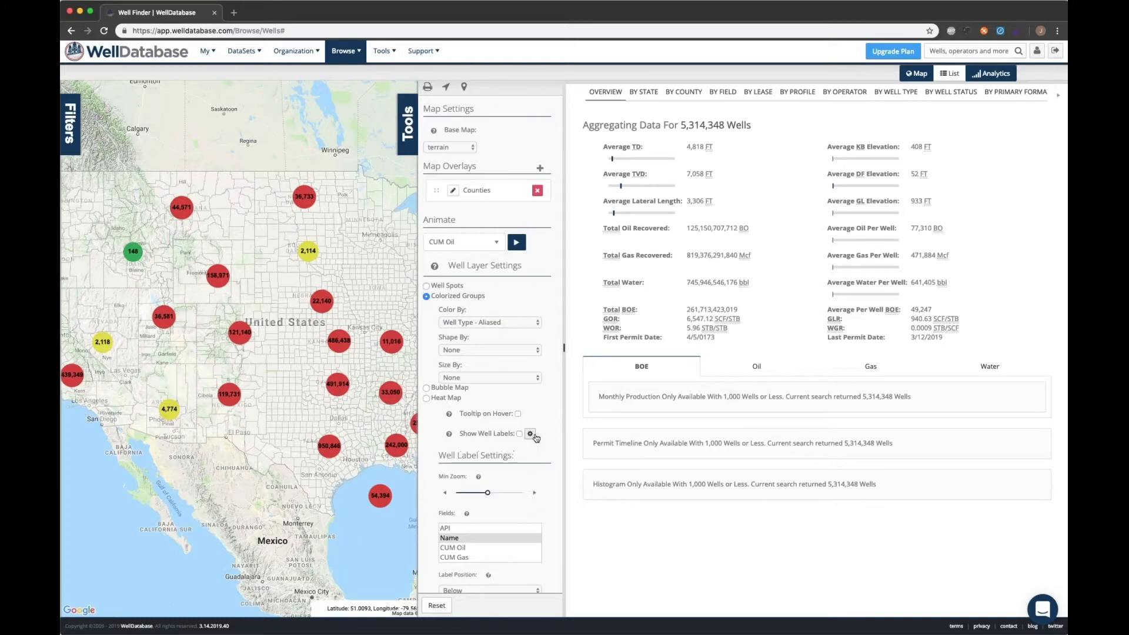
scroll(551, 451, "down", 2)
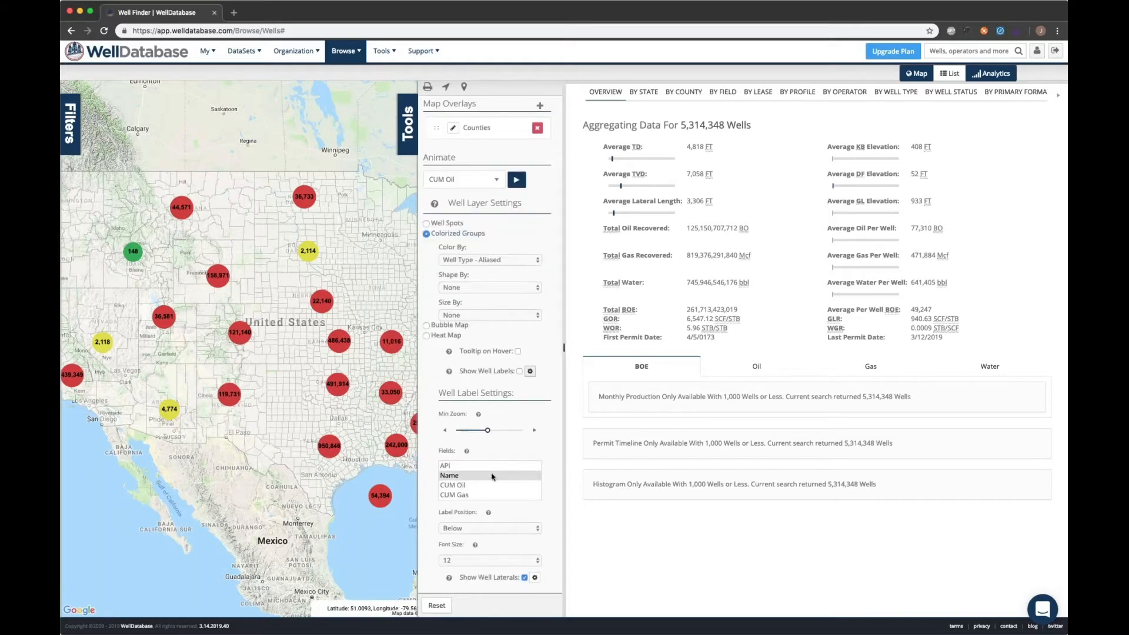
scroll(491, 477, "down", 1)
scroll(491, 477, "down", 5)
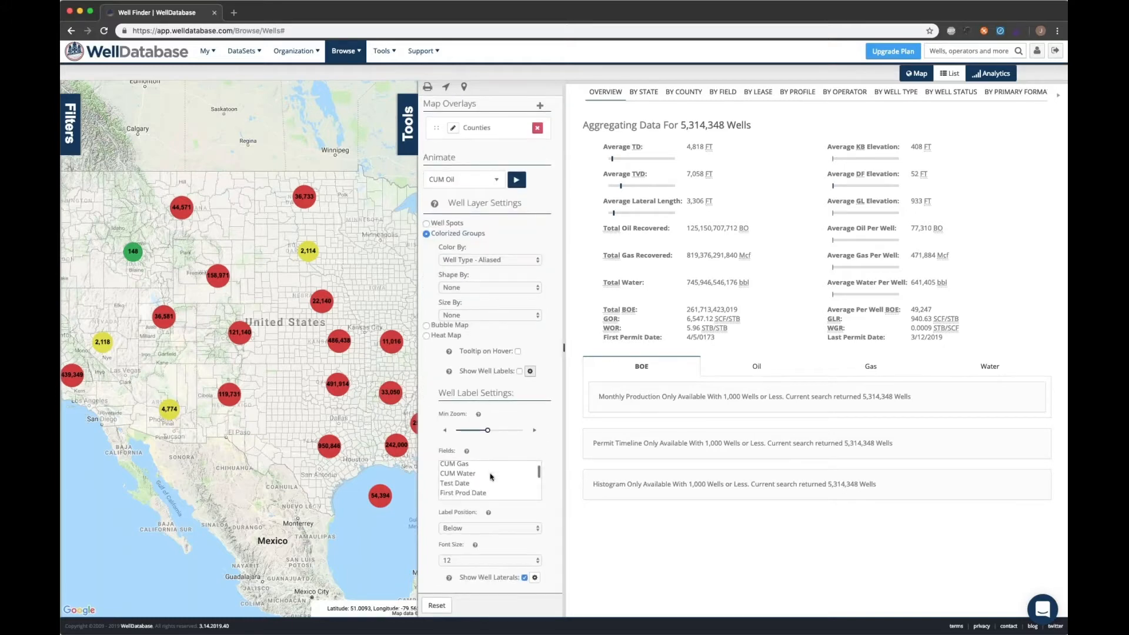
scroll(491, 477, "down", 2)
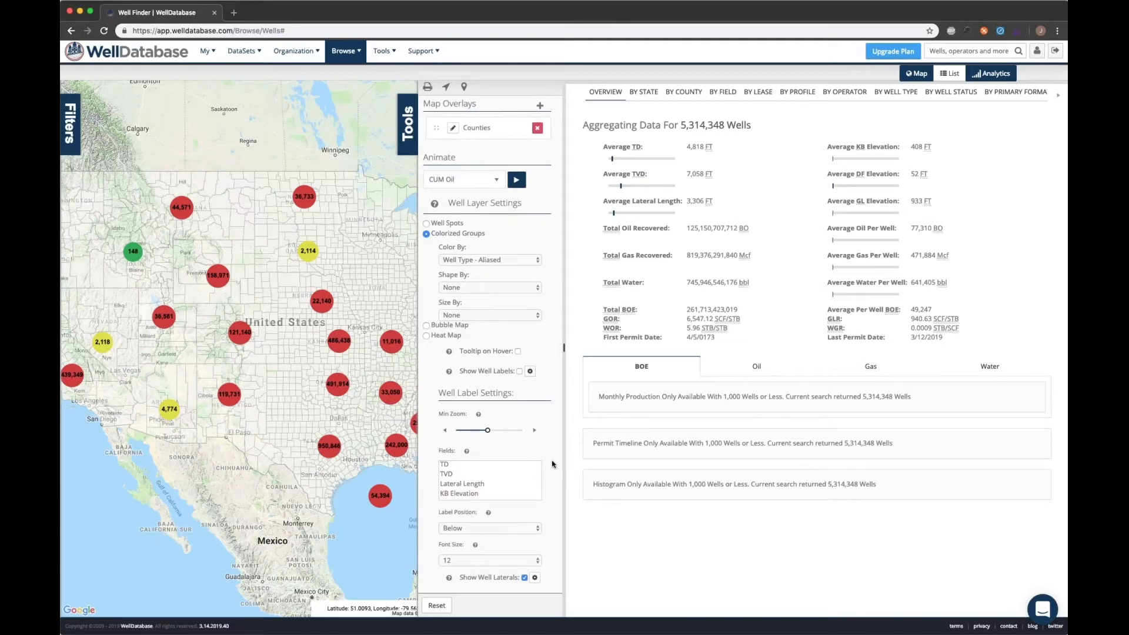
left_click(530, 371)
left_click(383, 51)
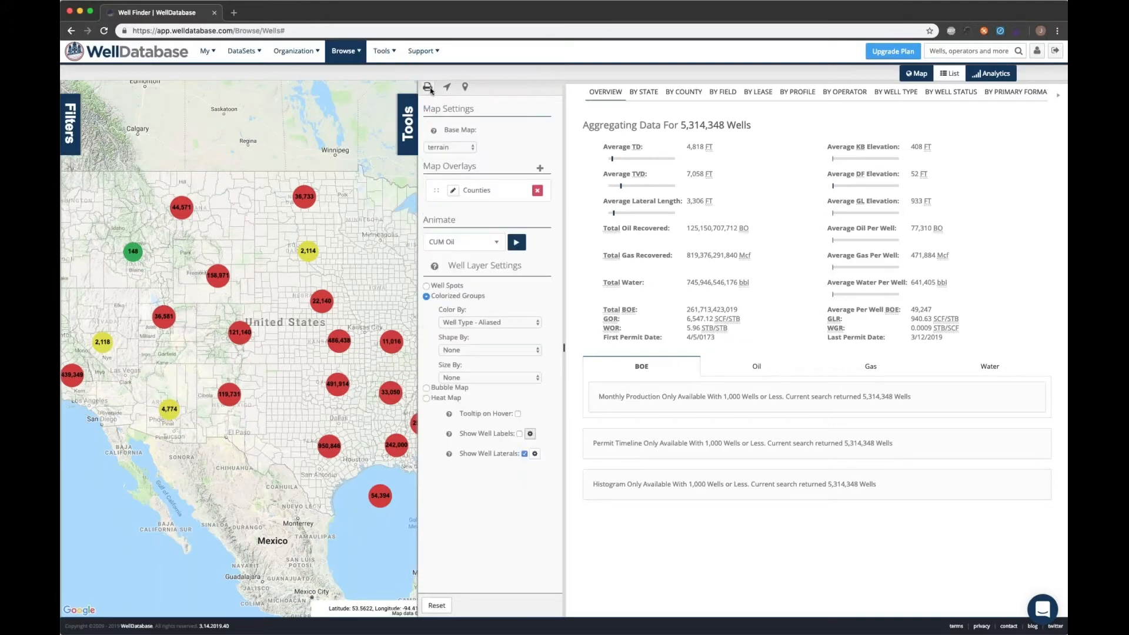
left_click(408, 129)
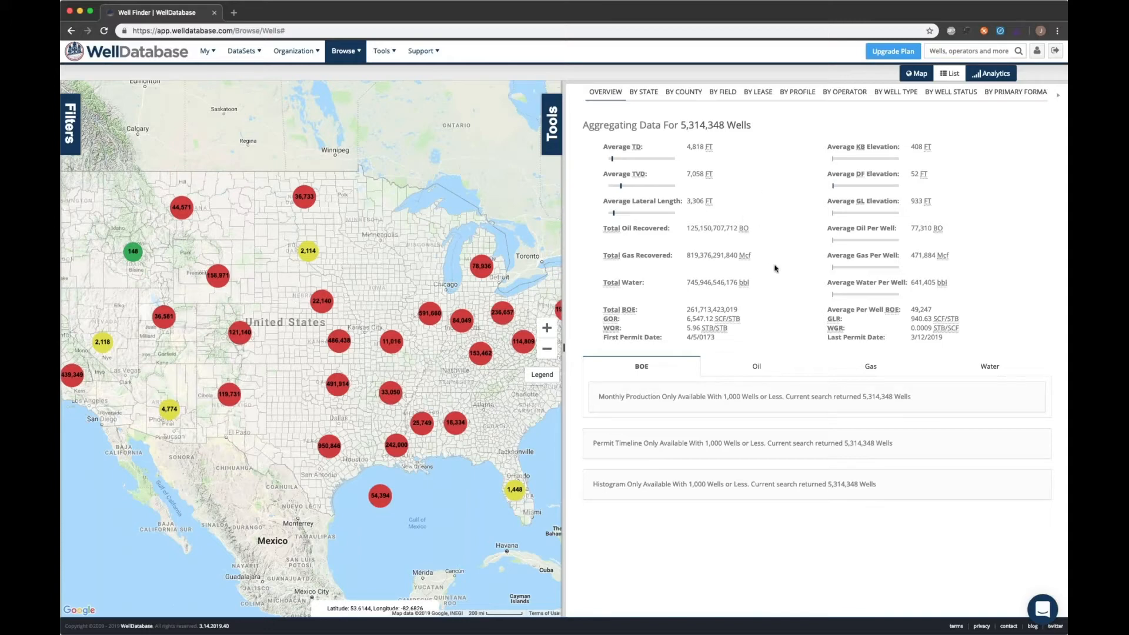
- Drill into the Texas well clusters to focus the map on the area north of Austin
left_click(328, 439)
left_click(334, 412)
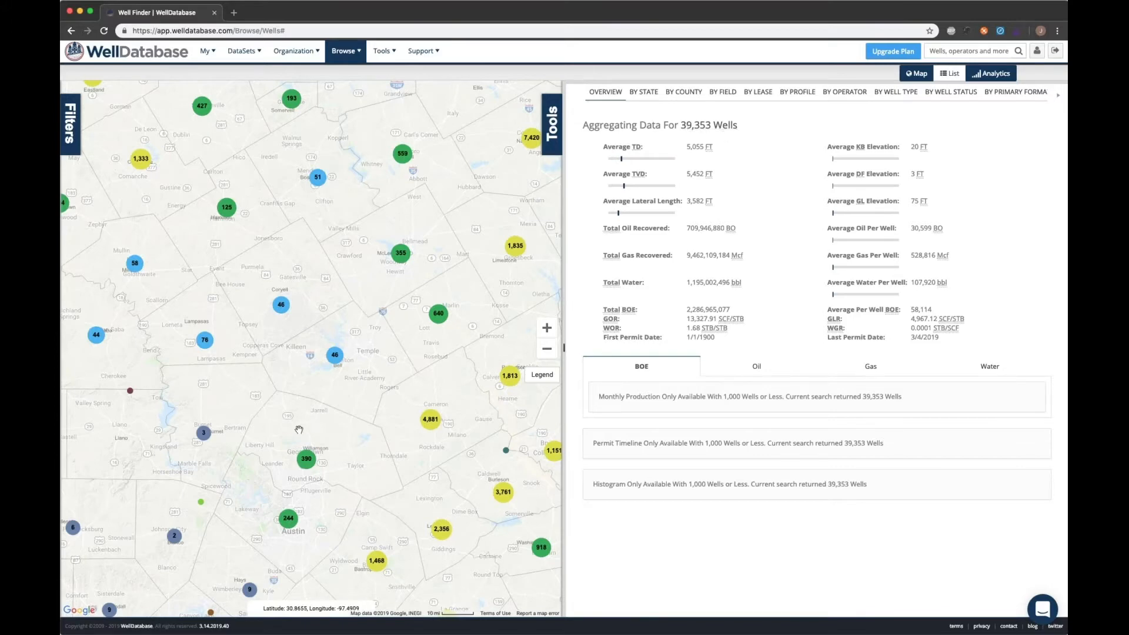
- Move the map to South Texas and zoom to the La Salle county well cluster
left_click_drag(242, 507, 404, 145)
left_click_drag(227, 514, 315, 336)
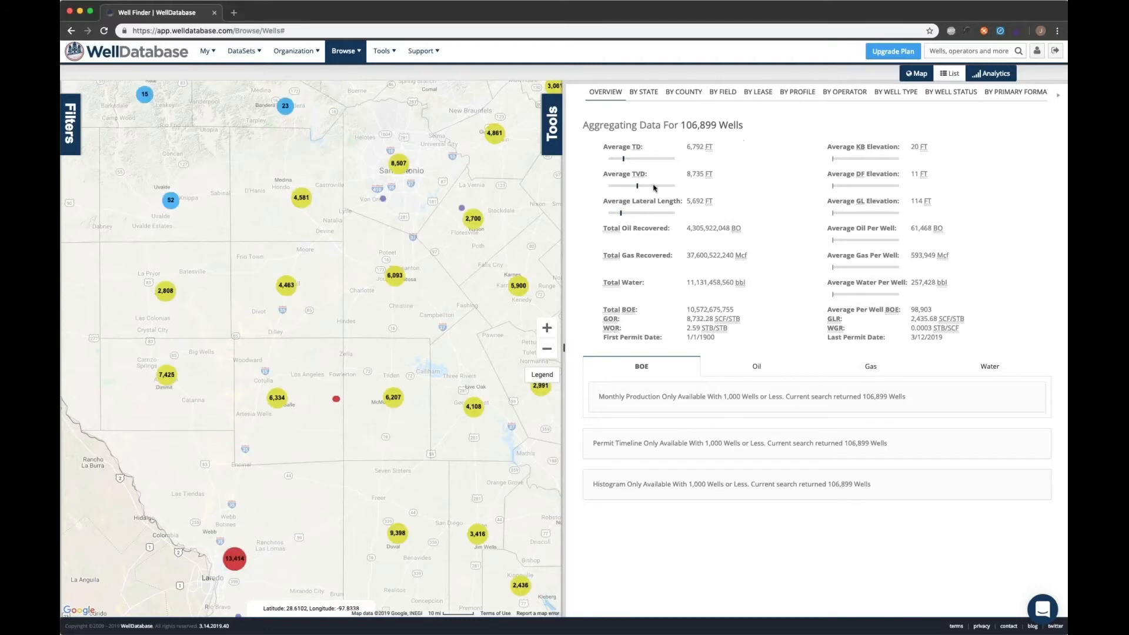
left_click(278, 396)
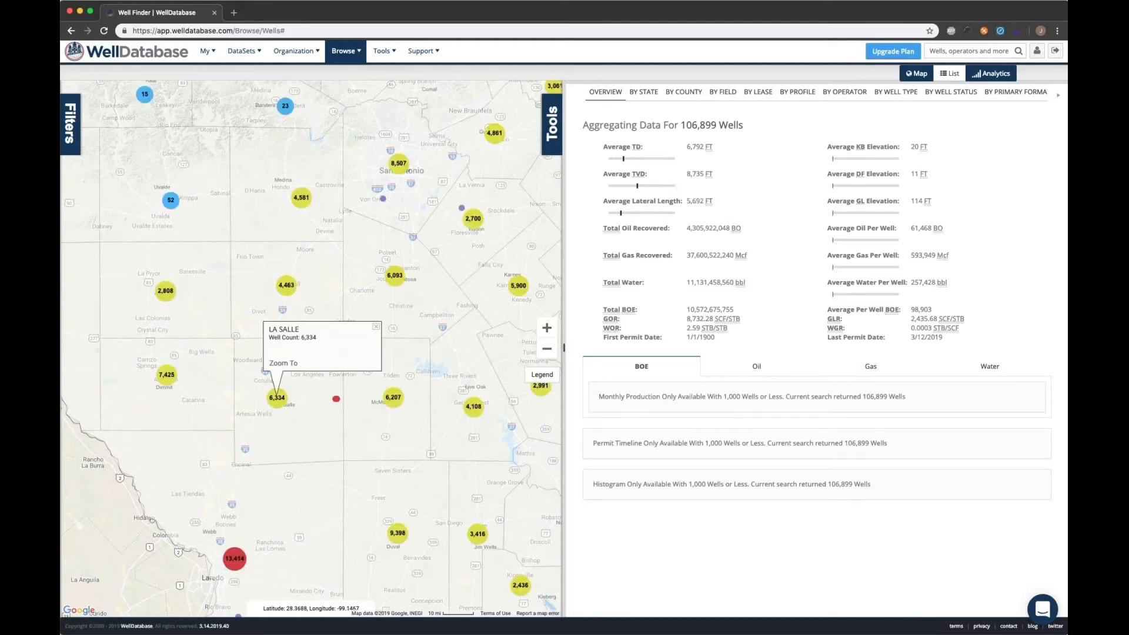
left_click(283, 363)
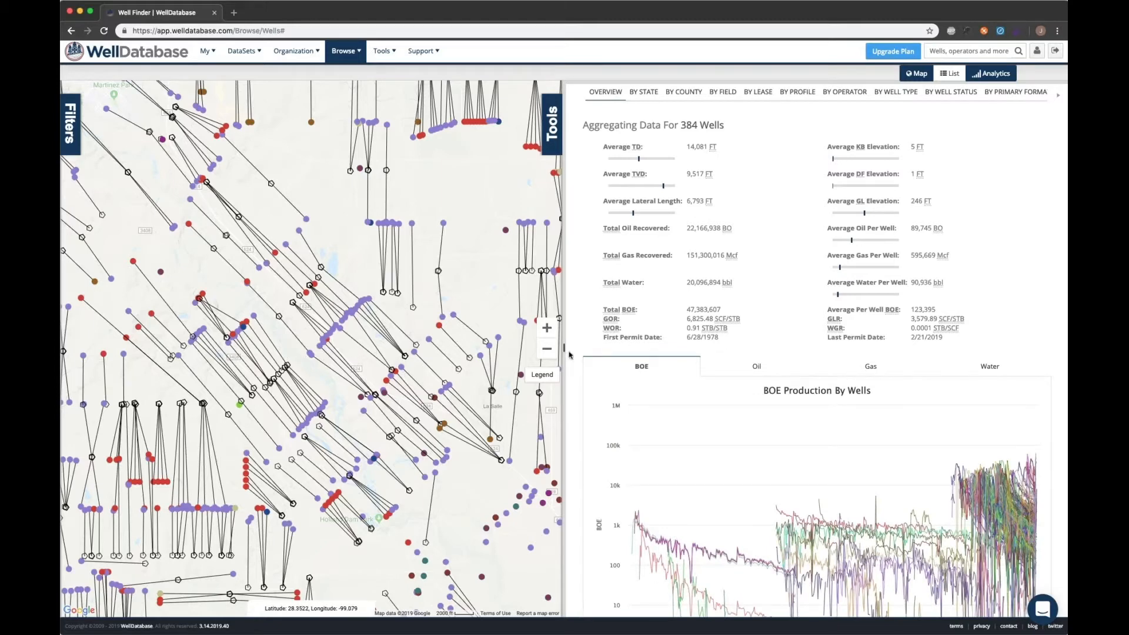
- Review the BOE production, permits and cumulative oil charts for the La Salle wells, and check the well layer settings
scroll(569, 367, "down", 3)
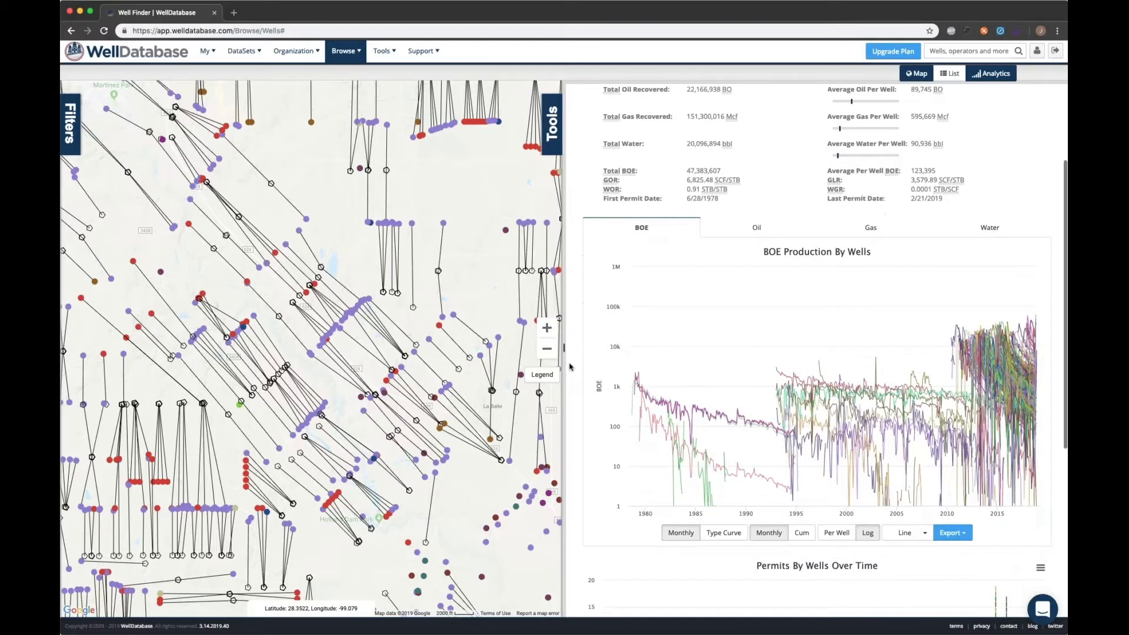
scroll(569, 367, "down", 5)
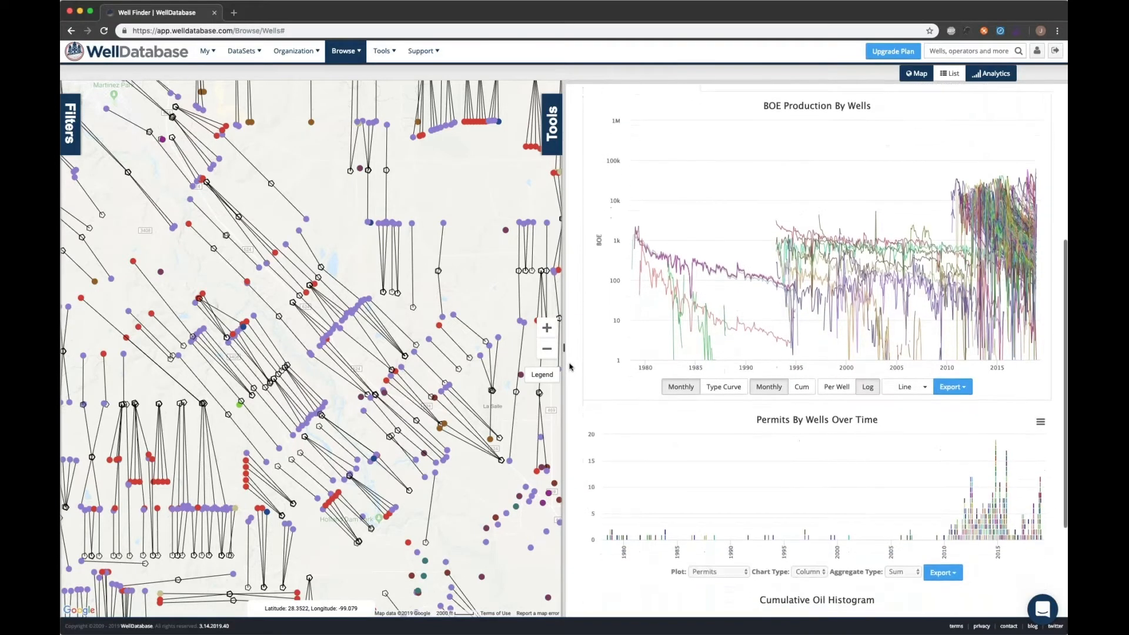
scroll(569, 366, "down", 2)
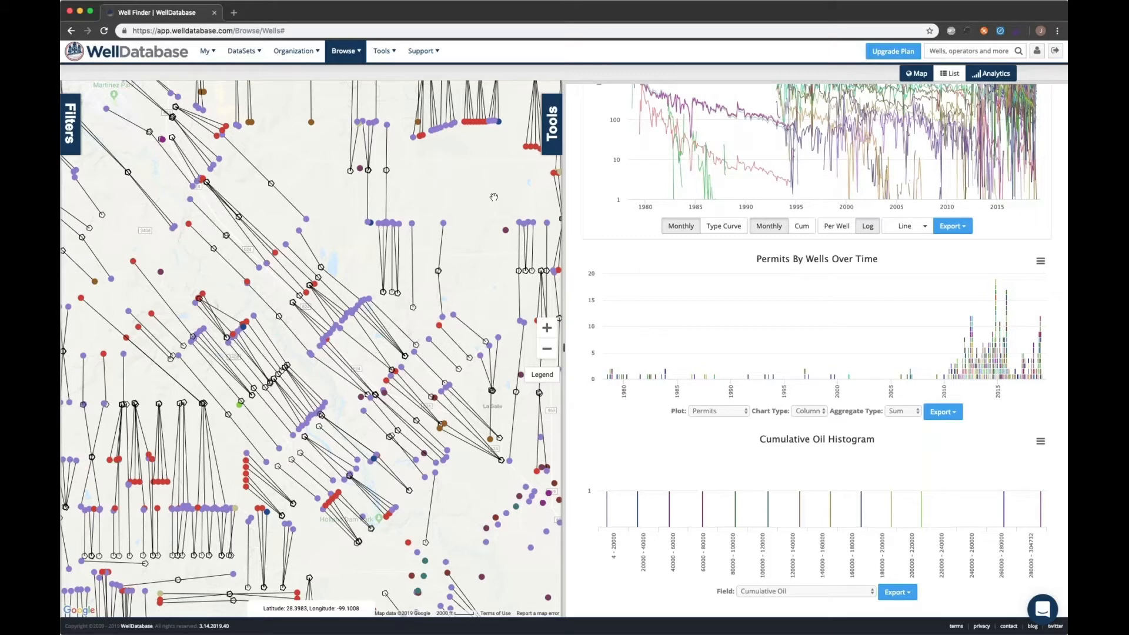
left_click(551, 129)
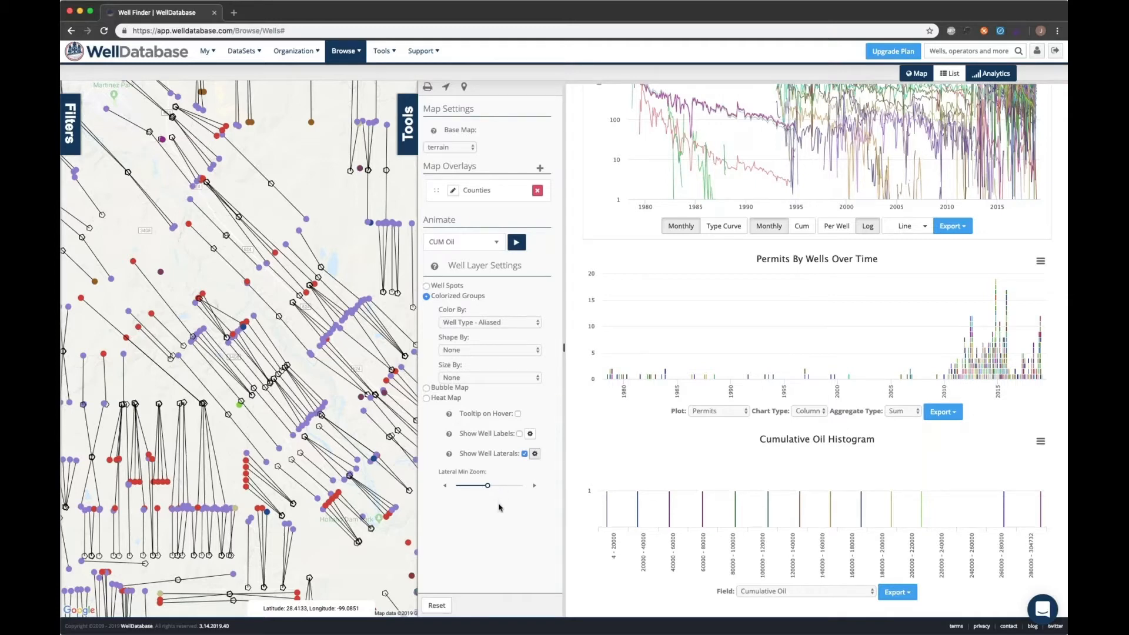
left_click(411, 123)
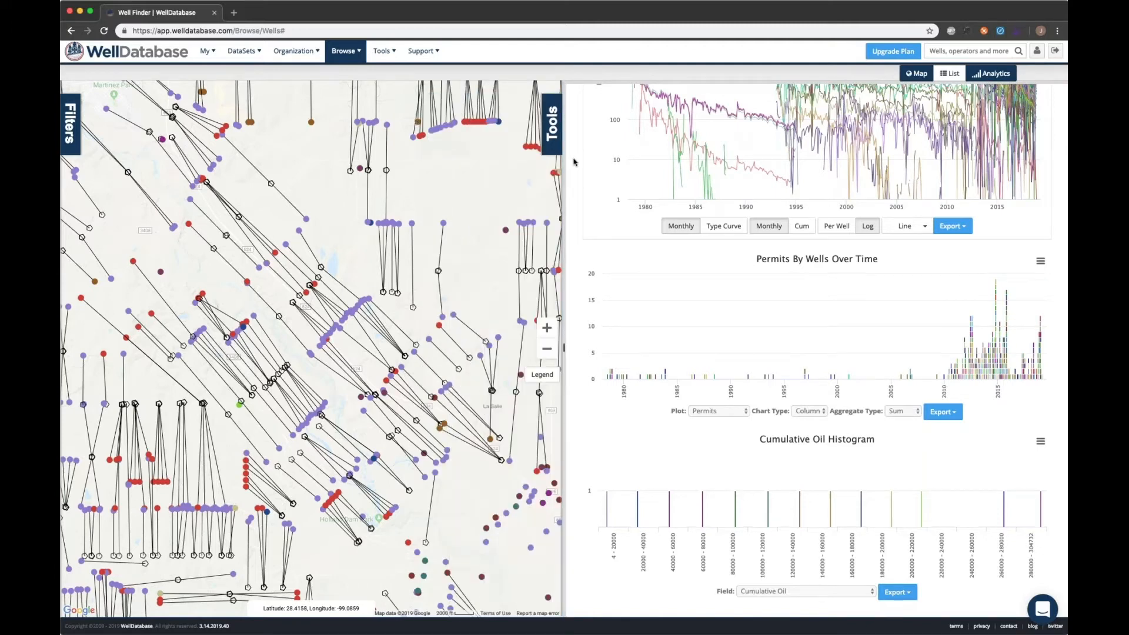
scroll(574, 162, "up", 3)
scroll(575, 162, "up", 2)
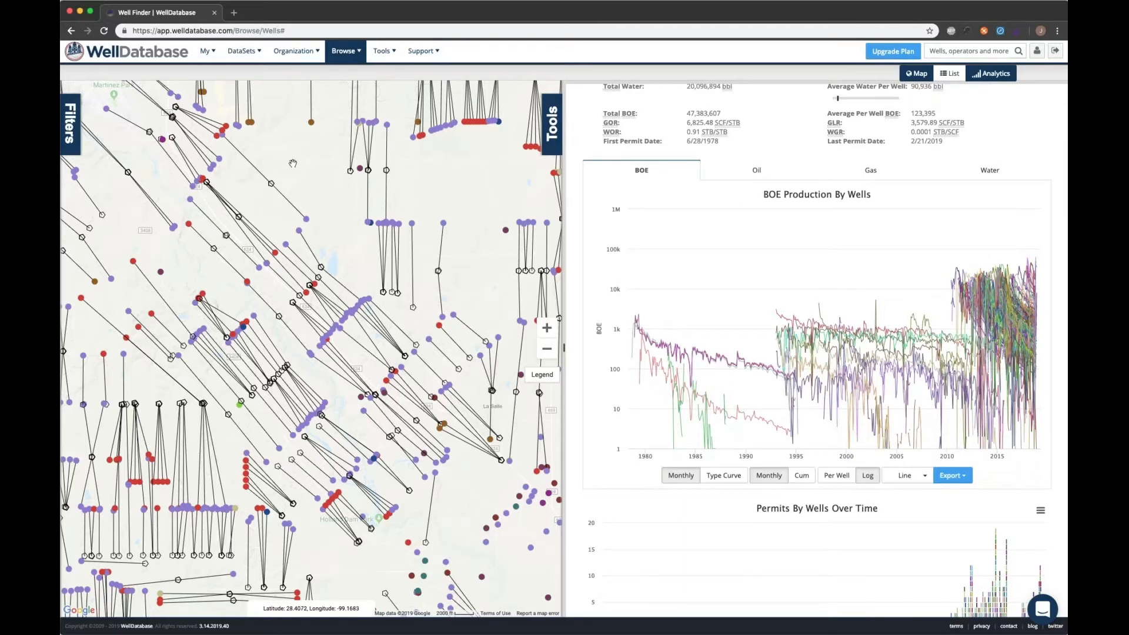
- Filter the wells to a first production date from 1/1/2014 onward and run the search
left_click(73, 132)
scroll(196, 213, "up", 1)
left_click(82, 195)
type("1/1/2014")
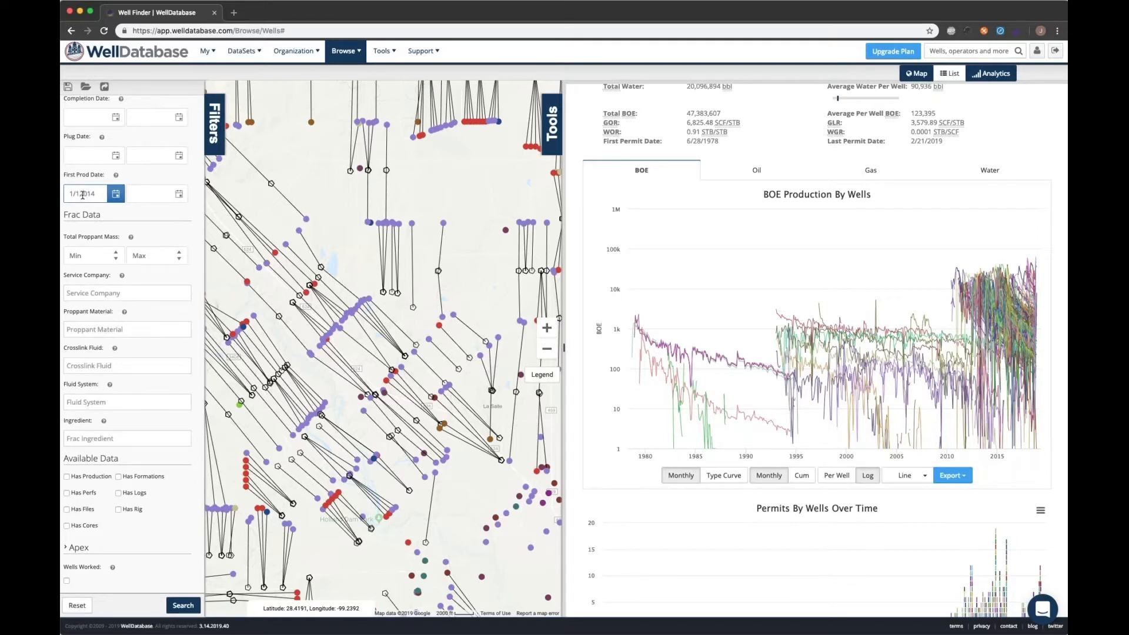
left_click(183, 605)
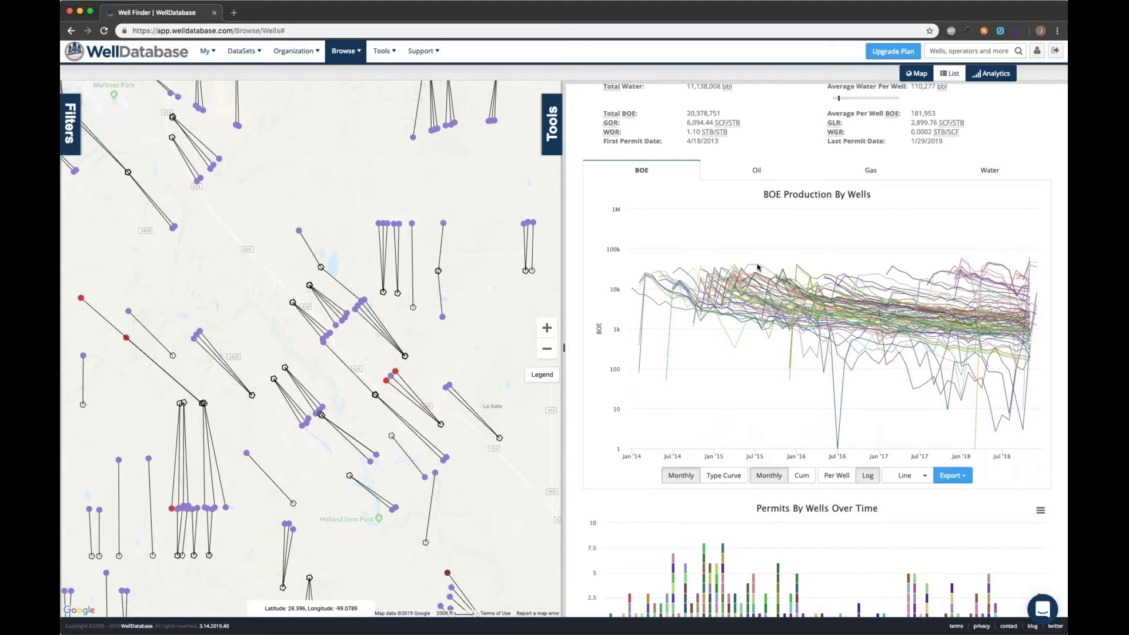
- Open the details of well MALTSBERGER 75H from the BOE production chart and examine its monthly production
mouse_move(776, 272)
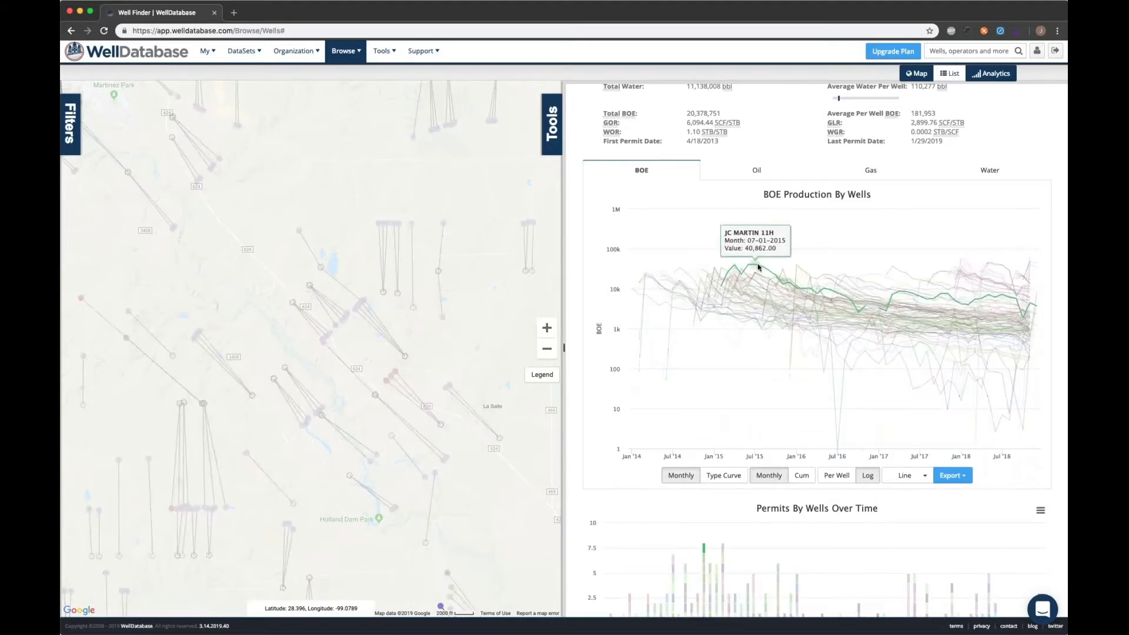
left_click(892, 270)
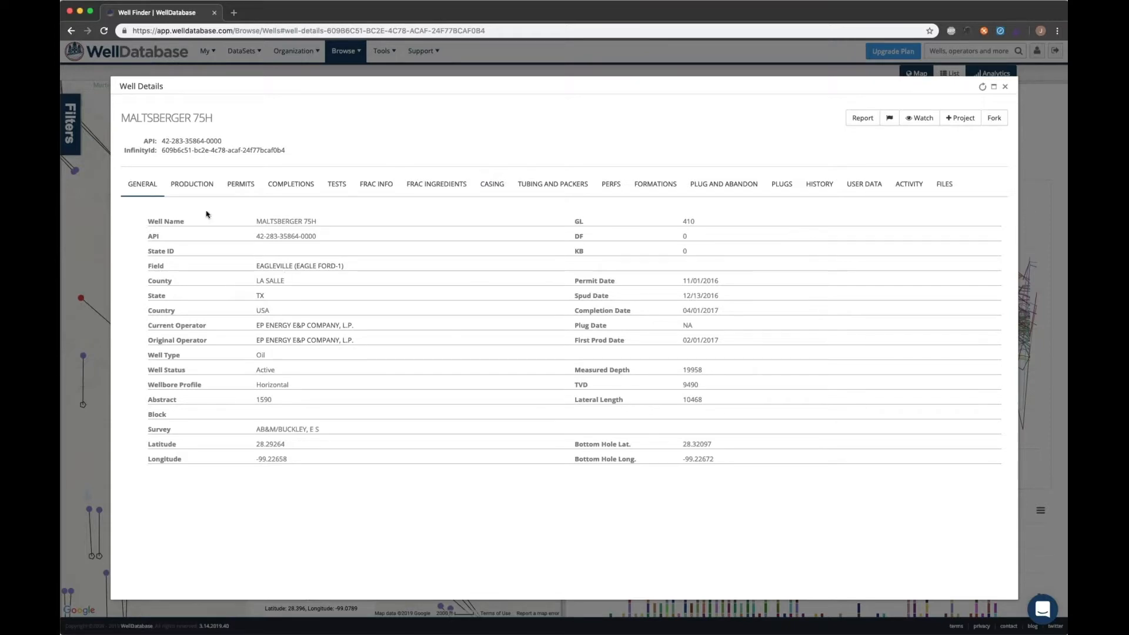
left_click(193, 184)
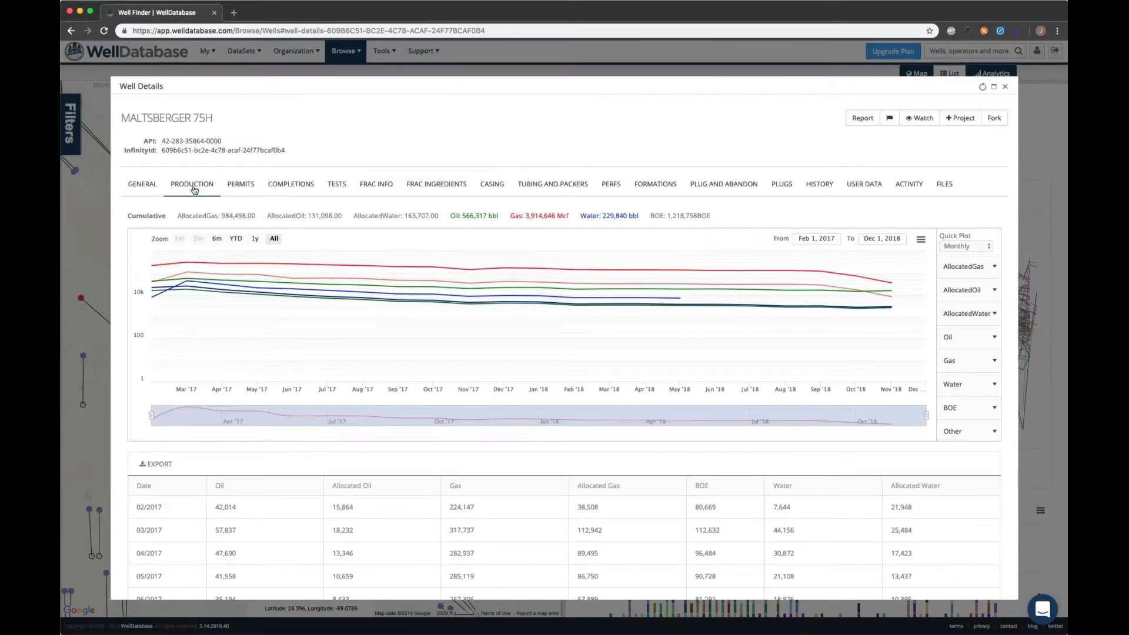
mouse_move(258, 312)
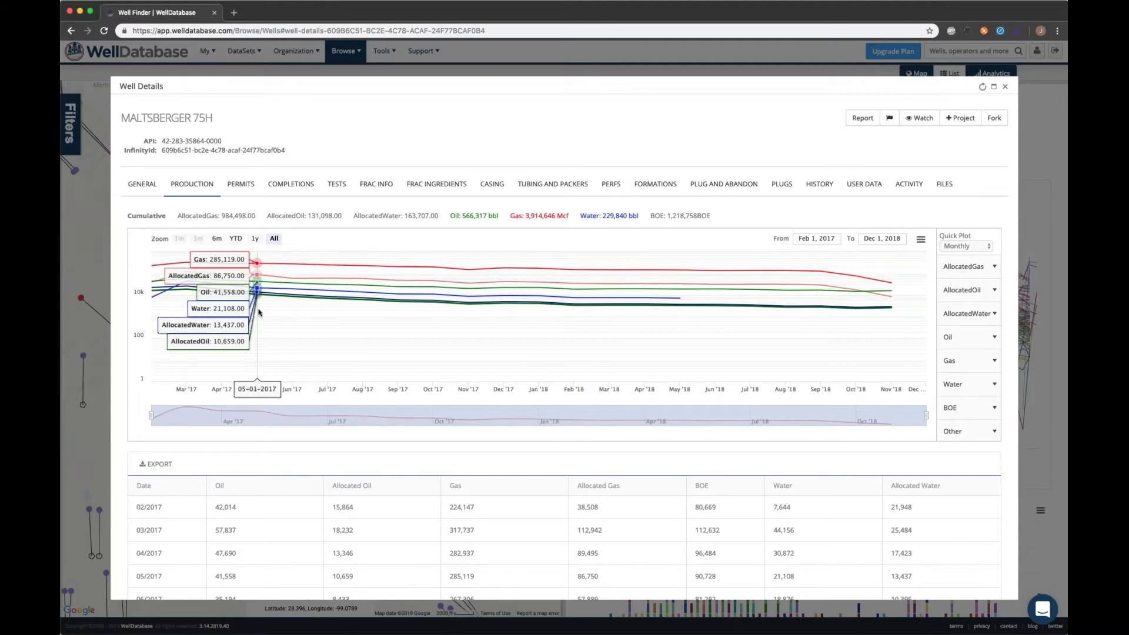
- Look through the well's permits and completions, and examine all the columns of its 02/21/2017 test record
left_click(243, 186)
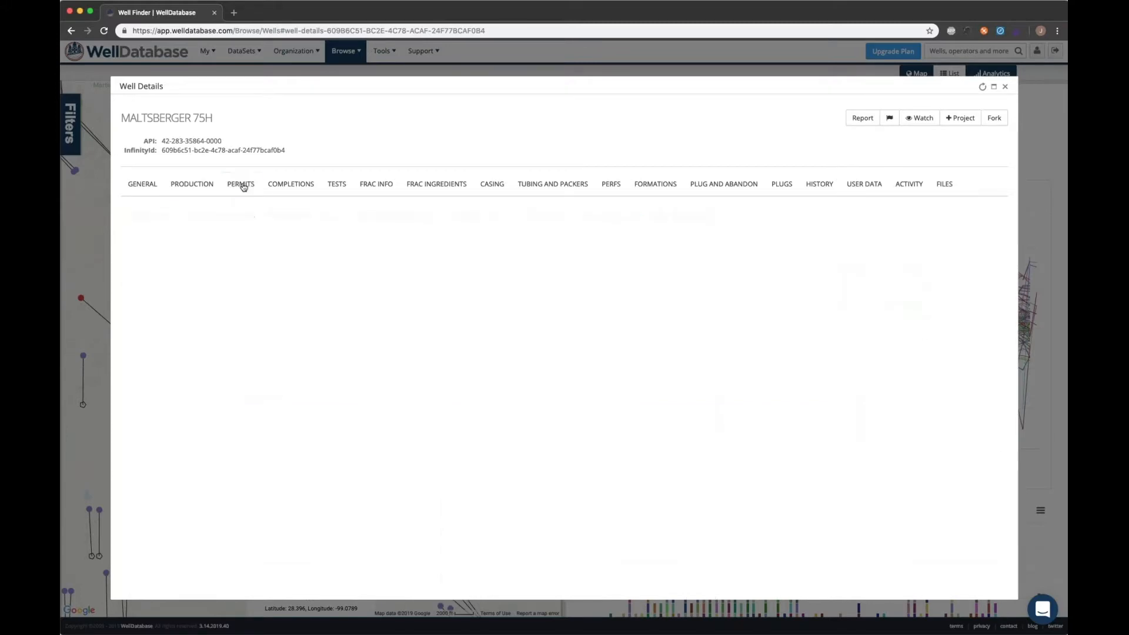
left_click(288, 185)
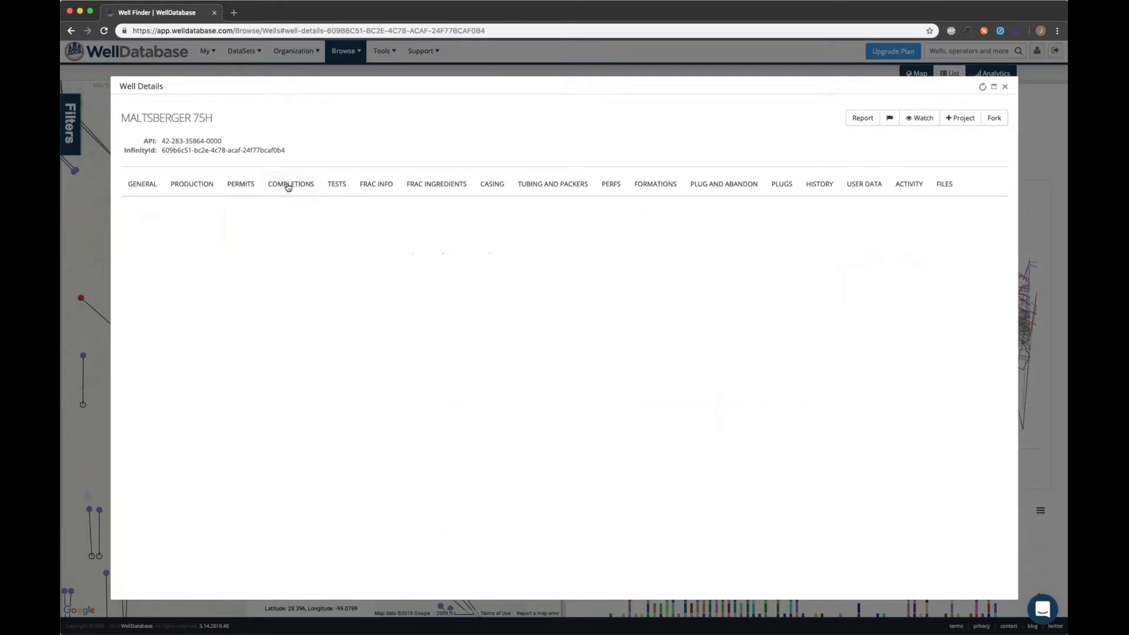
left_click(337, 185)
left_click(348, 305)
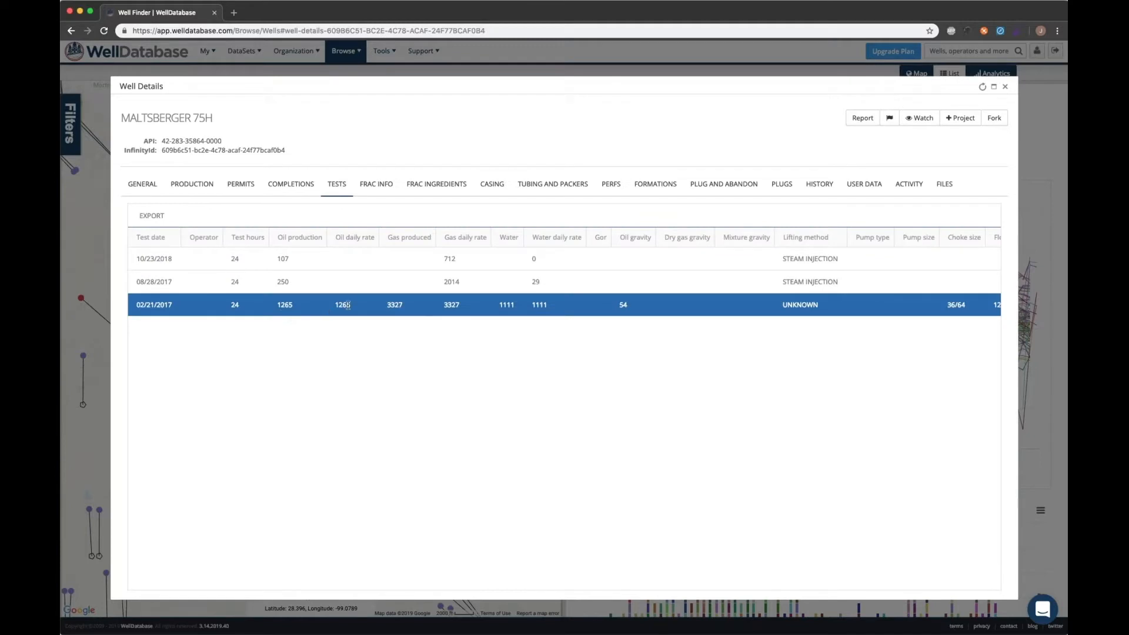
scroll(604, 303, "right", 5)
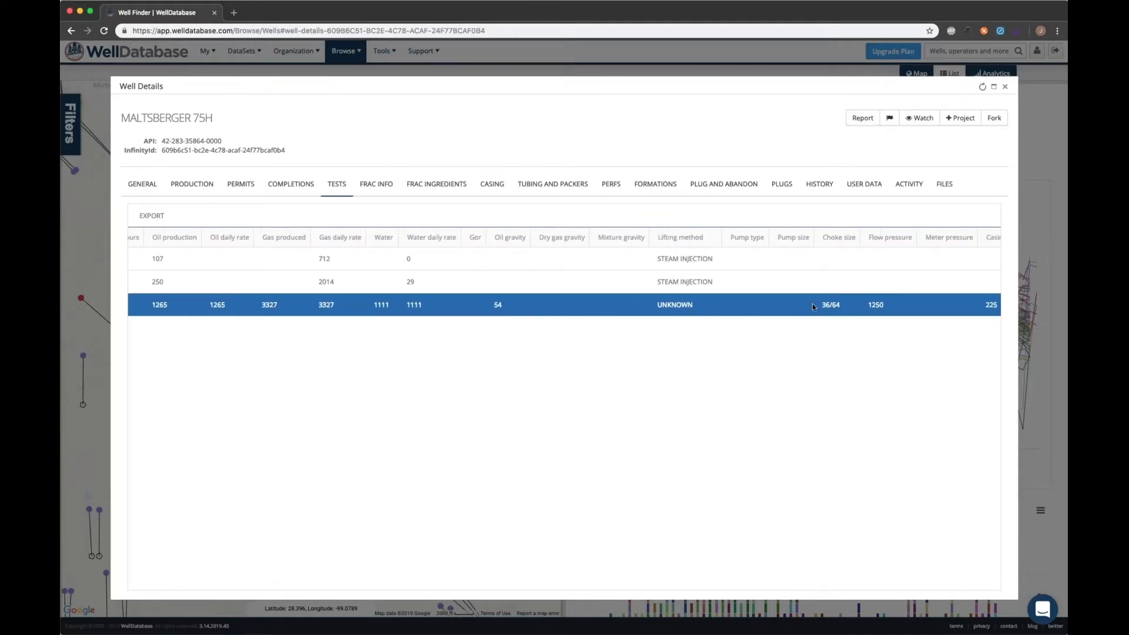
scroll(812, 306, "right", 8)
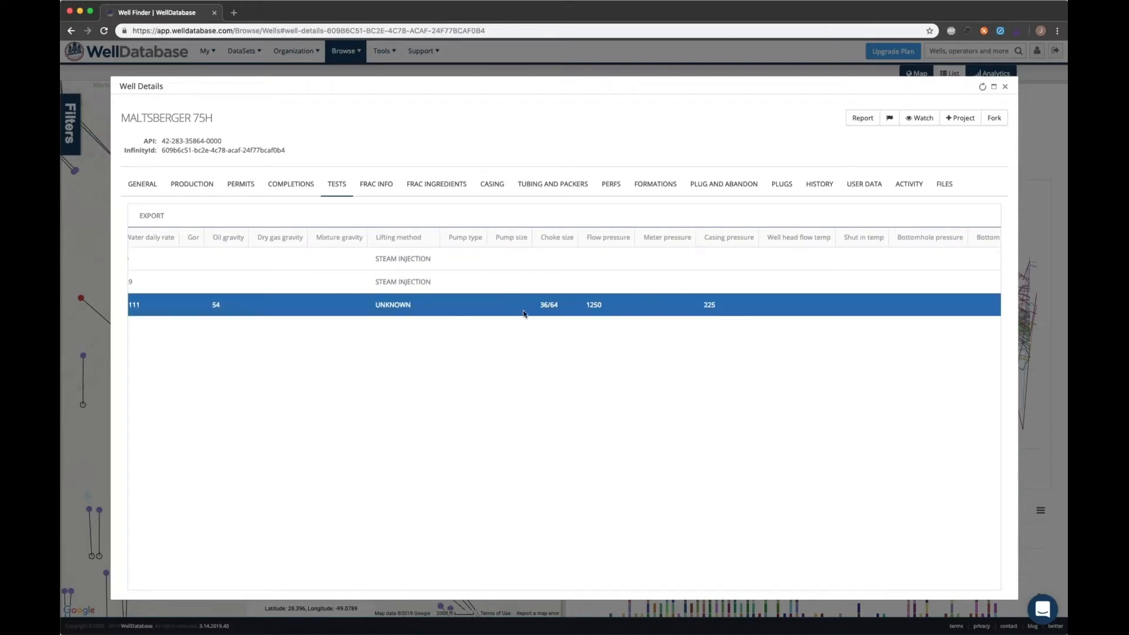
scroll(402, 313, "left", 10)
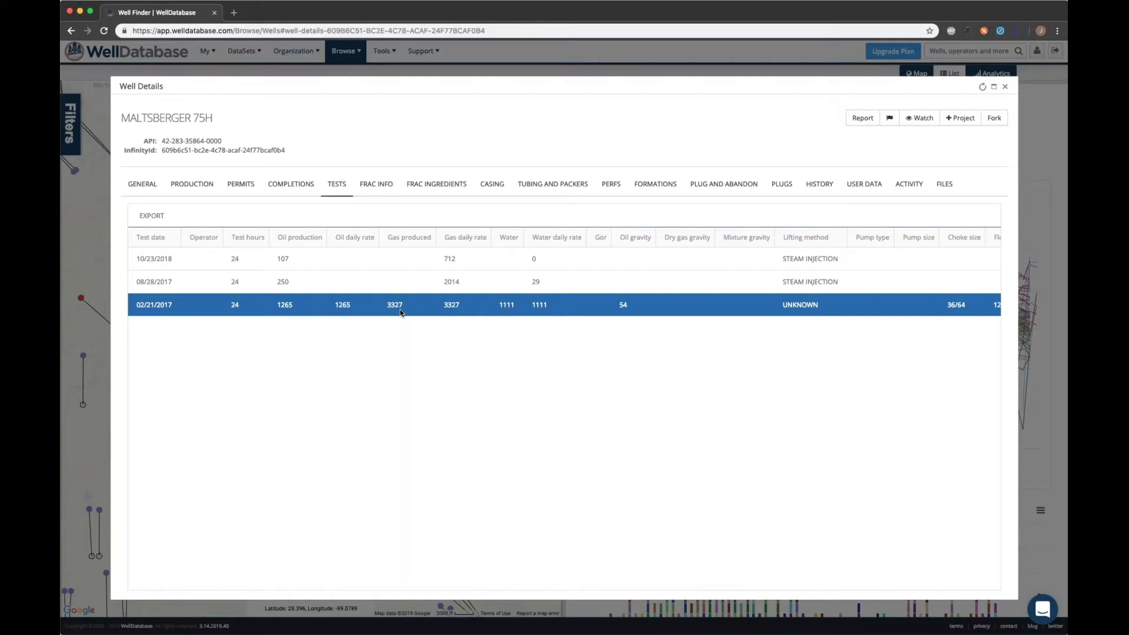
- Examine the well's frac info record across the fluid, proppant and treatment columns
left_click(374, 190)
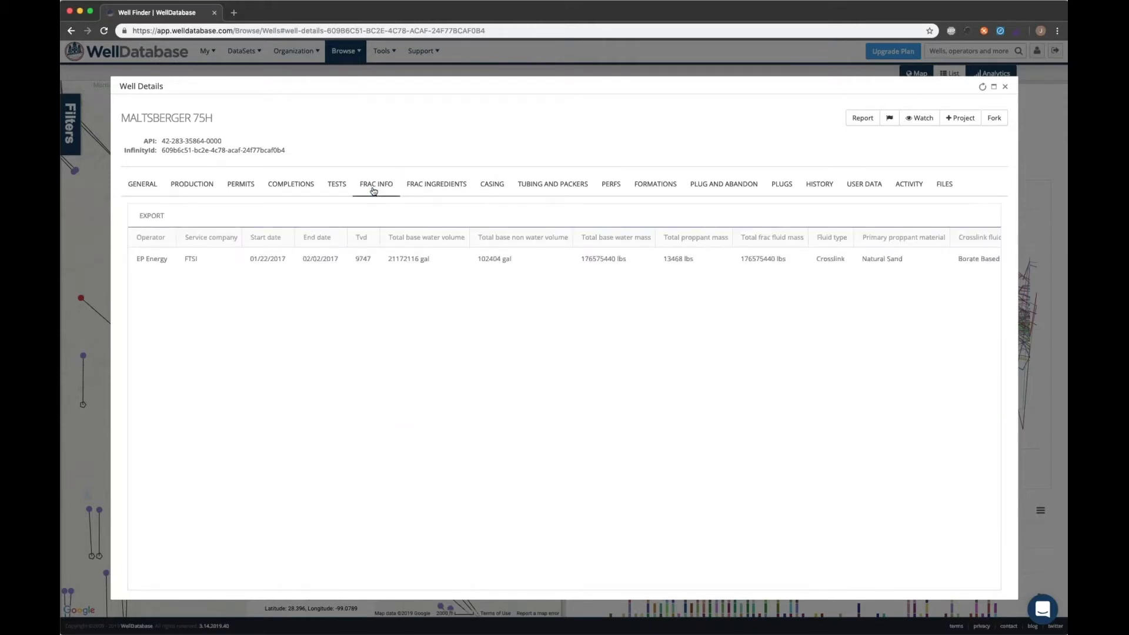
left_click(563, 254)
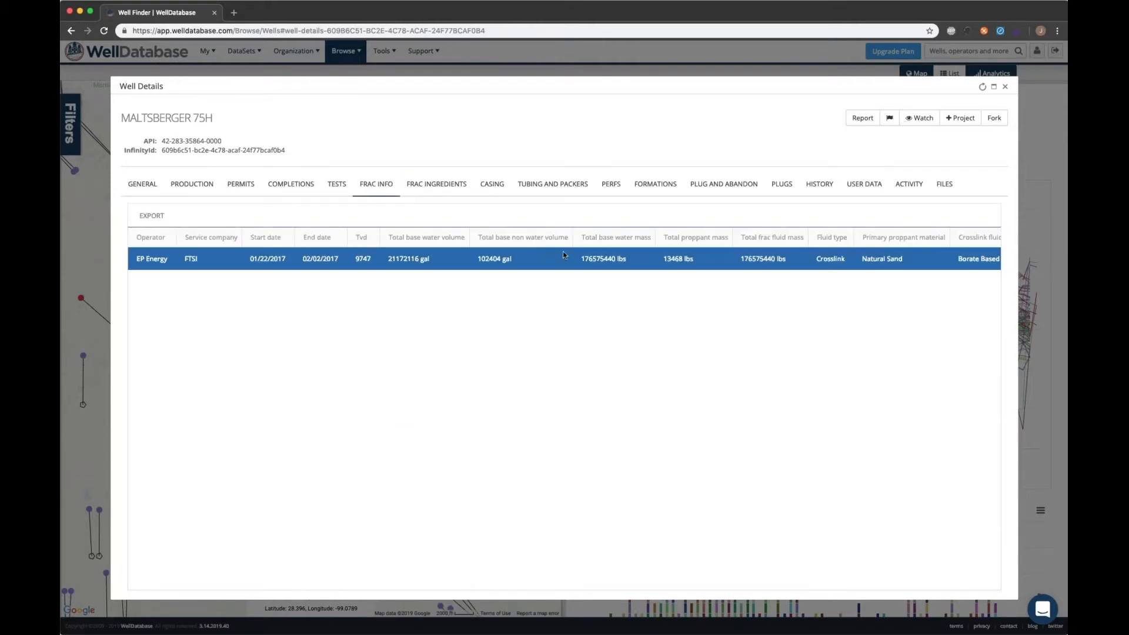
scroll(562, 254, "right", 5)
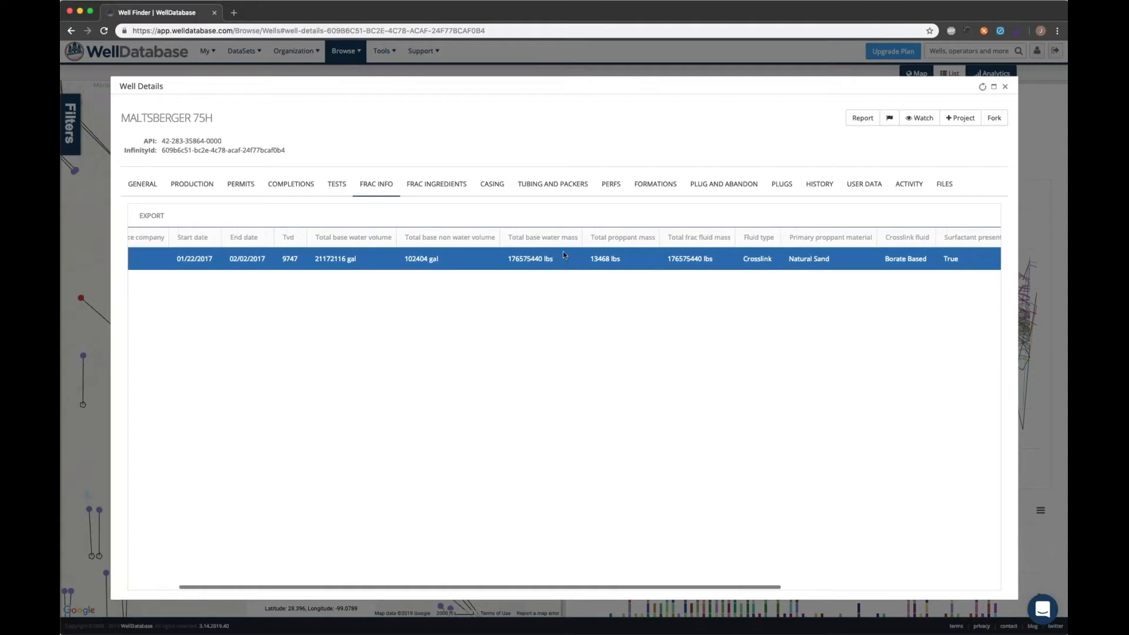
scroll(562, 253, "right", 5)
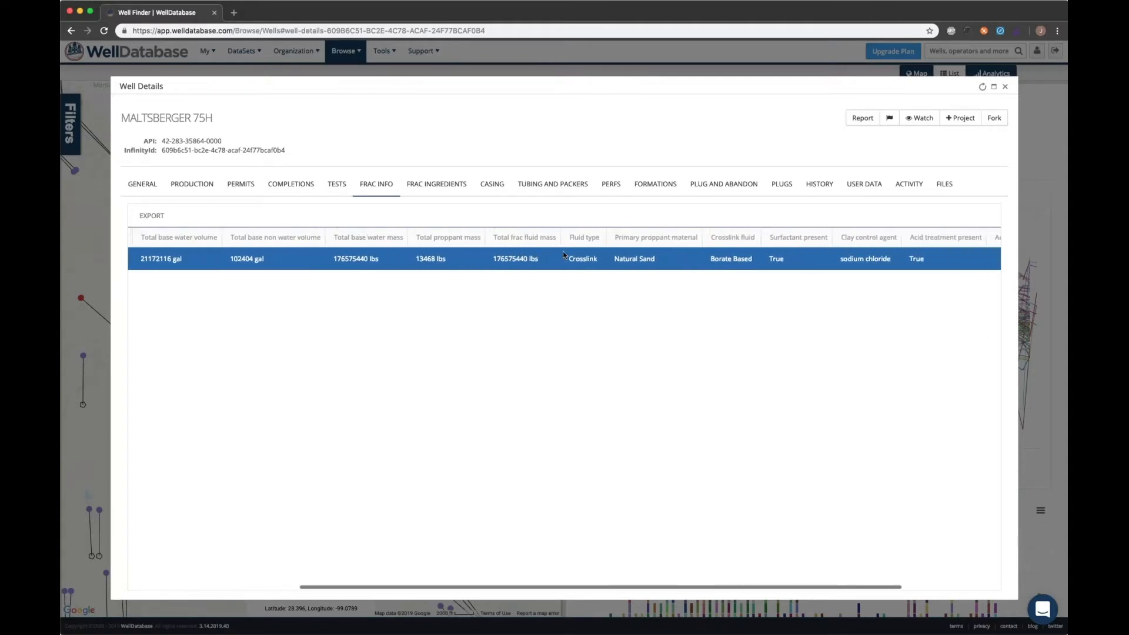
scroll(783, 251, "right", 3)
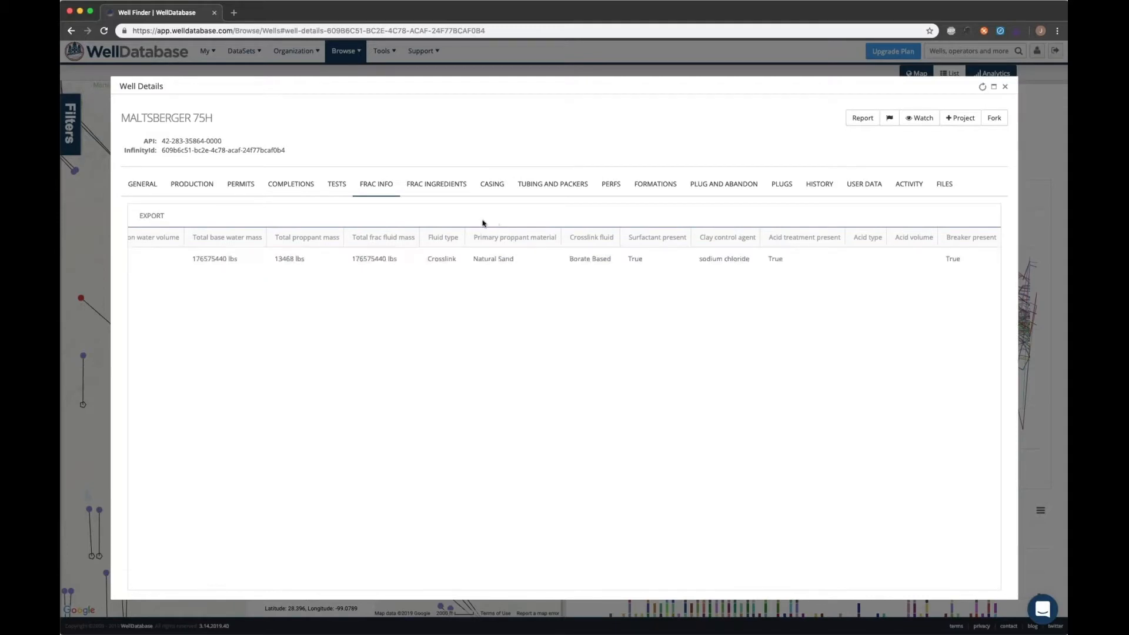
- Look through the well's frac ingredients, casing and formation records
left_click(436, 184)
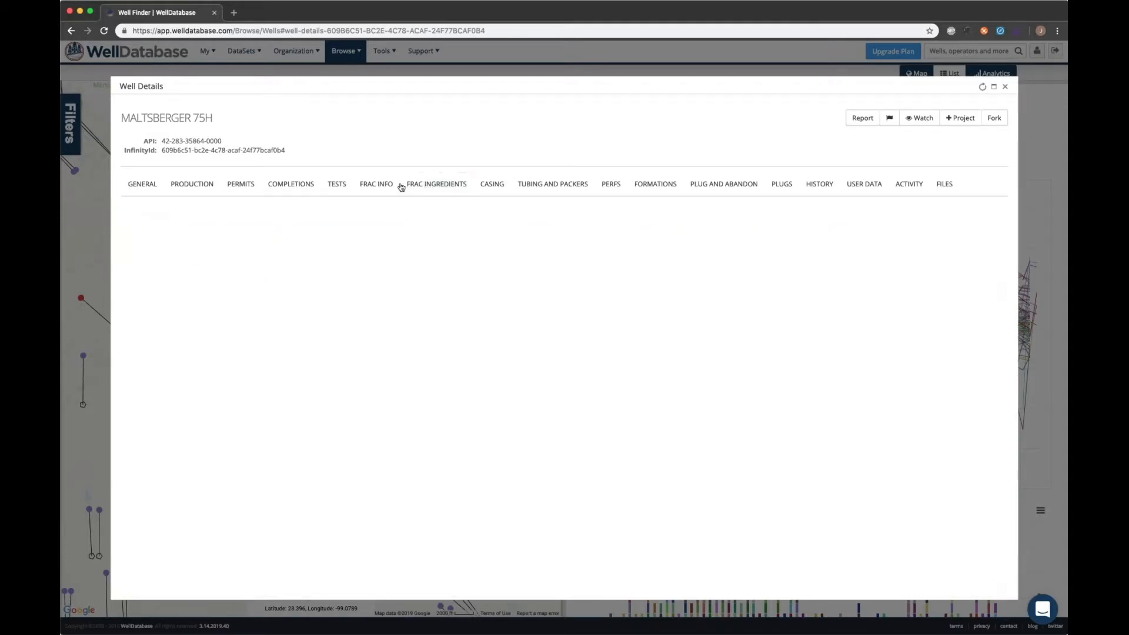
left_click(499, 184)
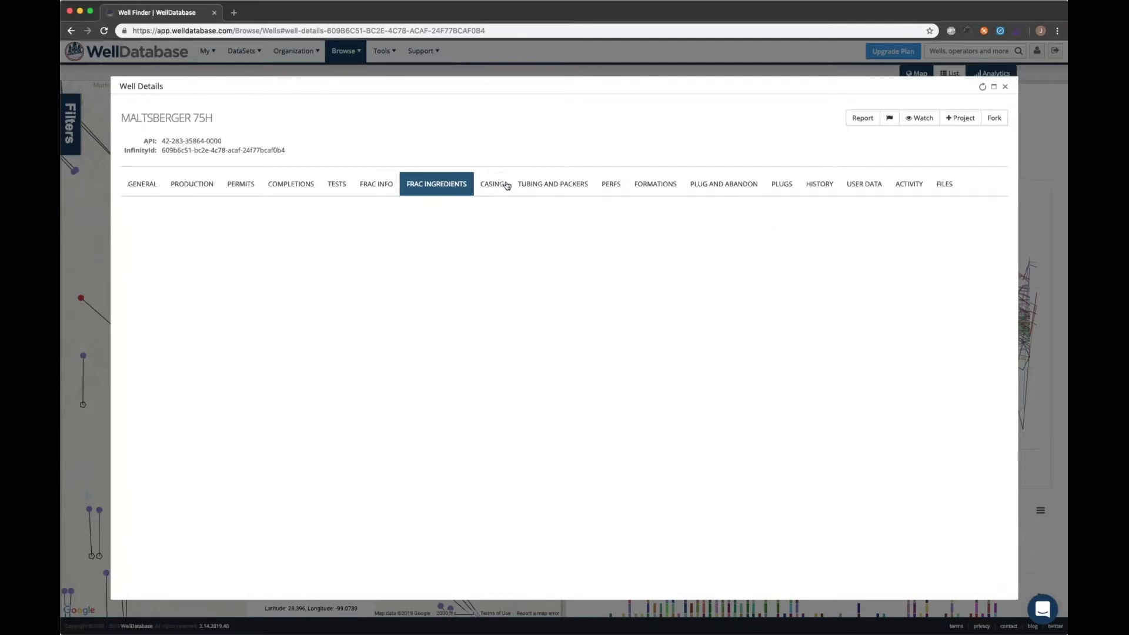
left_click(655, 186)
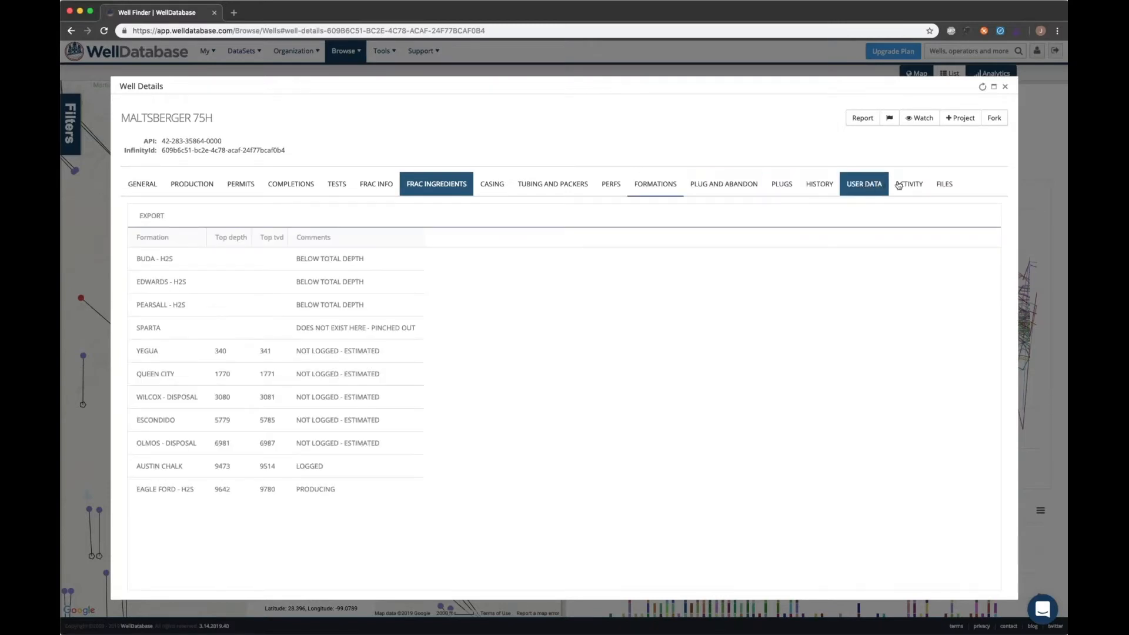
- View cmpl_W2Form_PID_238269.pdf from the well's files, and close the well details
left_click(954, 184)
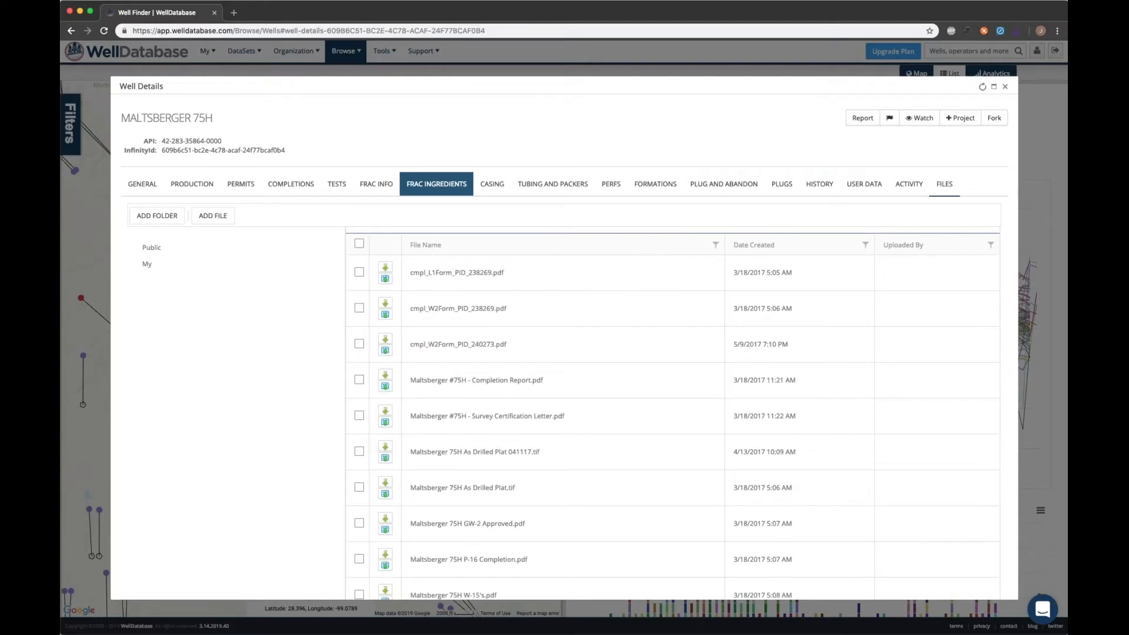
left_click(827, 298)
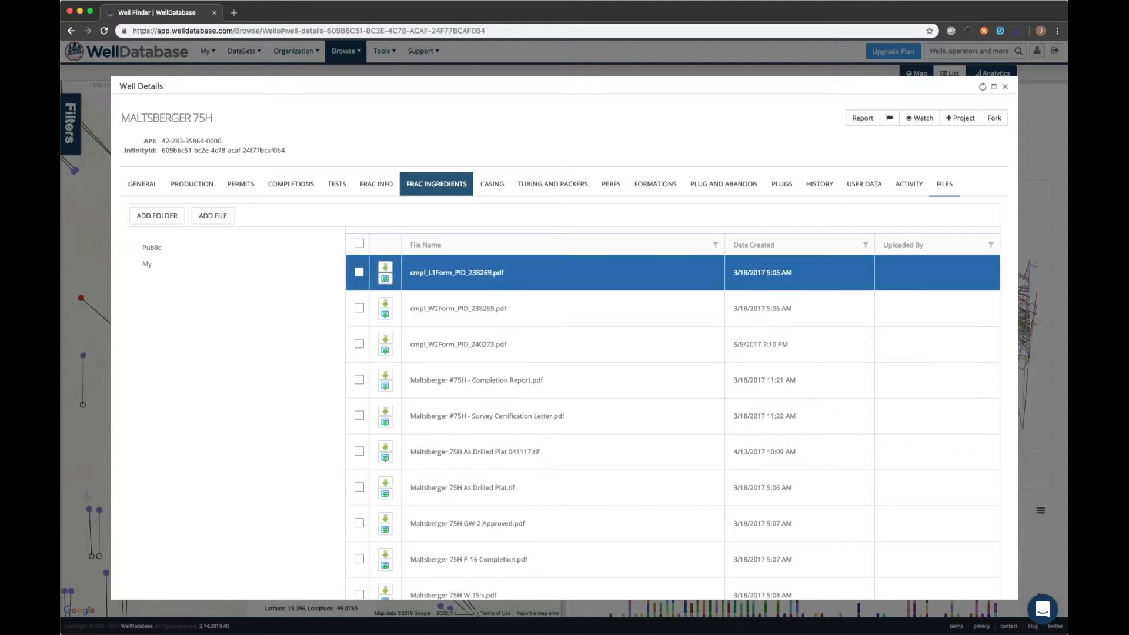
left_click(386, 314)
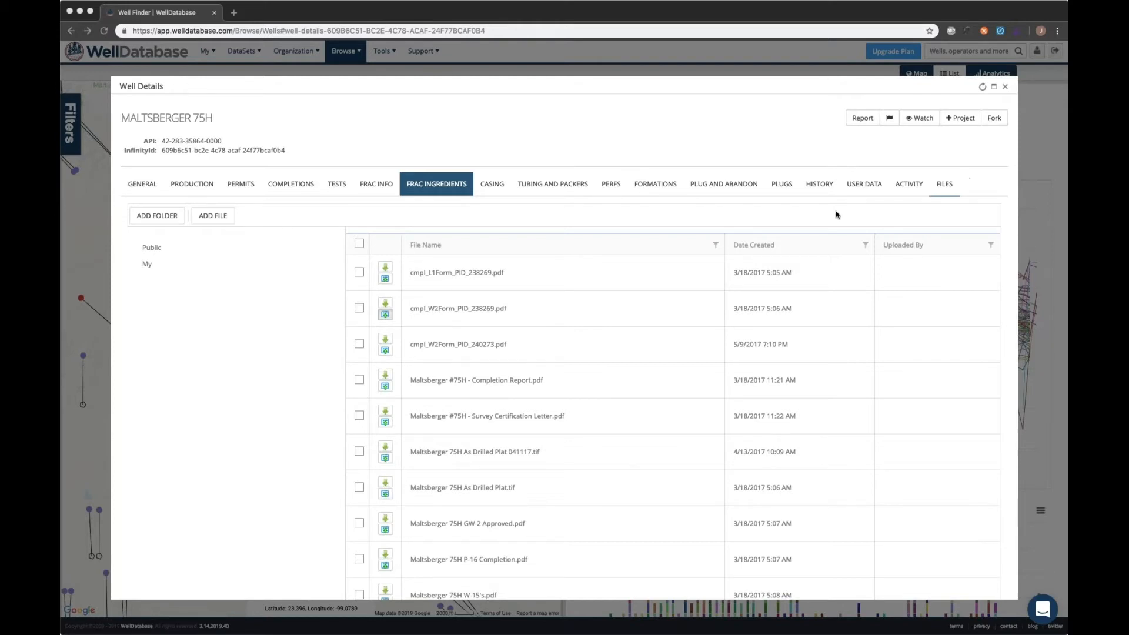
left_click(1007, 87)
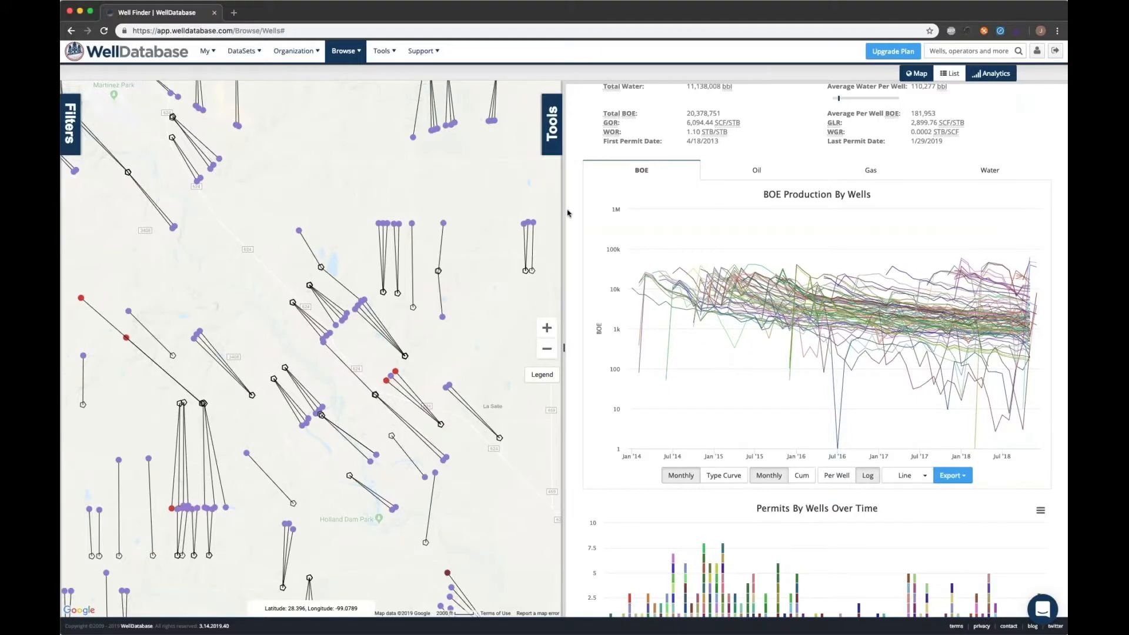
- Change the attribute that colors the well groups on the map, and collapse the map tools
left_click(551, 142)
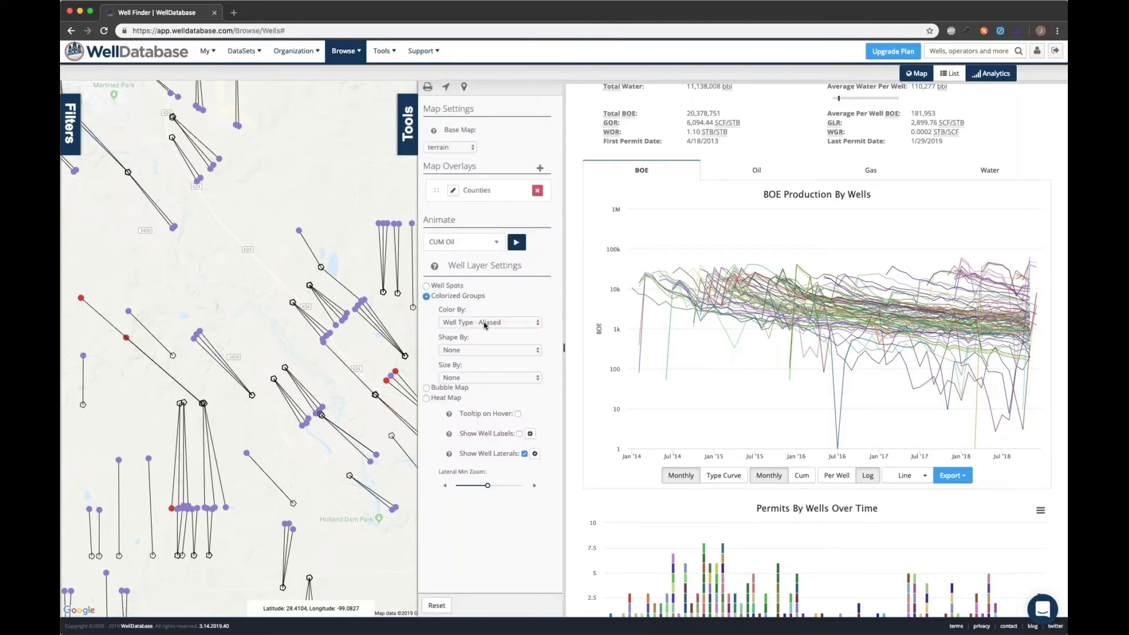
left_click(485, 326)
left_click(407, 123)
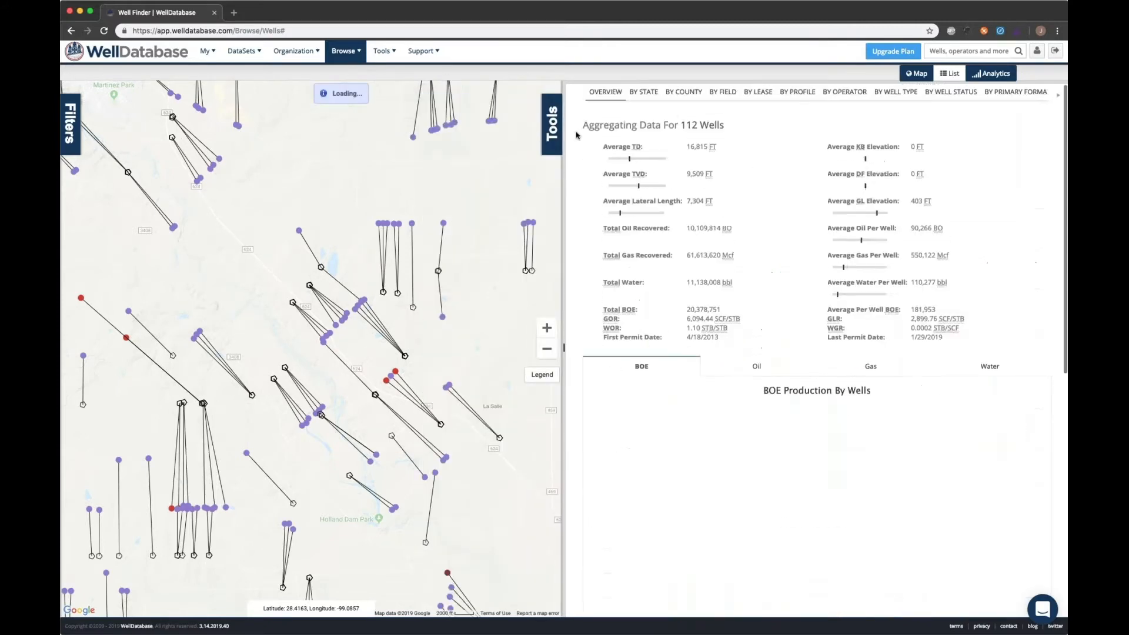
- View the map legend of operator colors, move it clear of the analytics, and close it
left_click(540, 375)
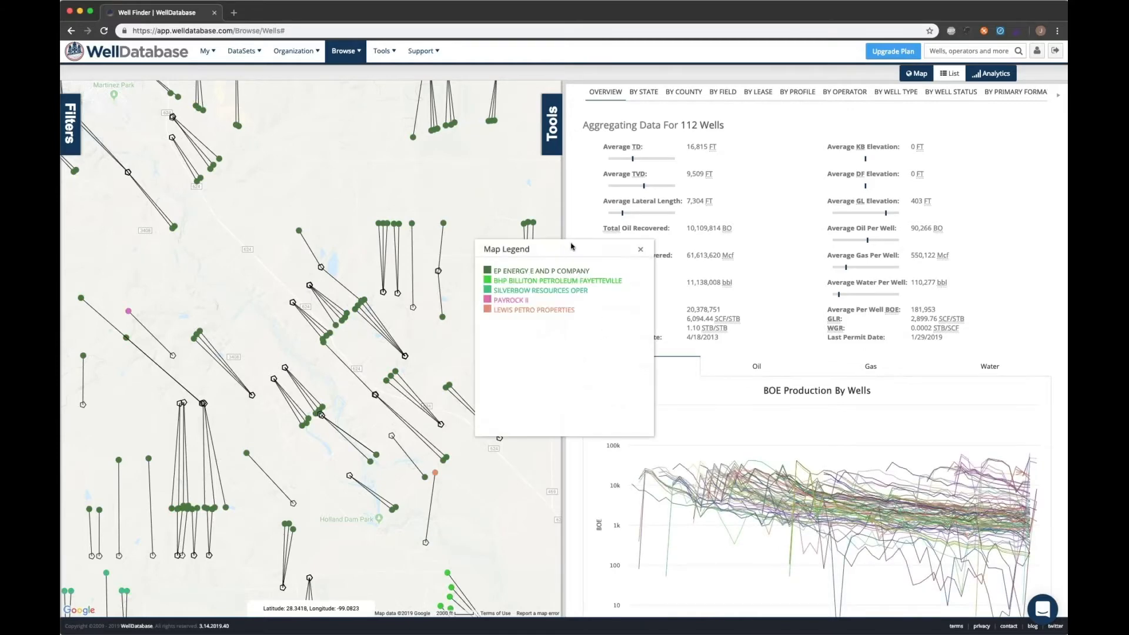
left_click_drag(557, 302, 487, 552)
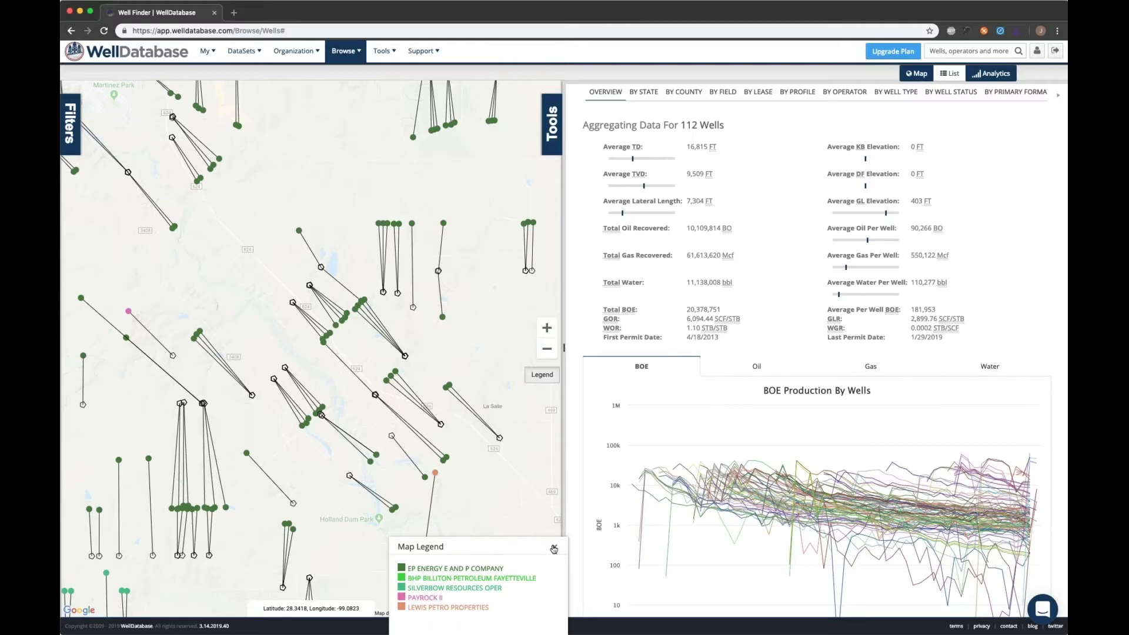
left_click(555, 547)
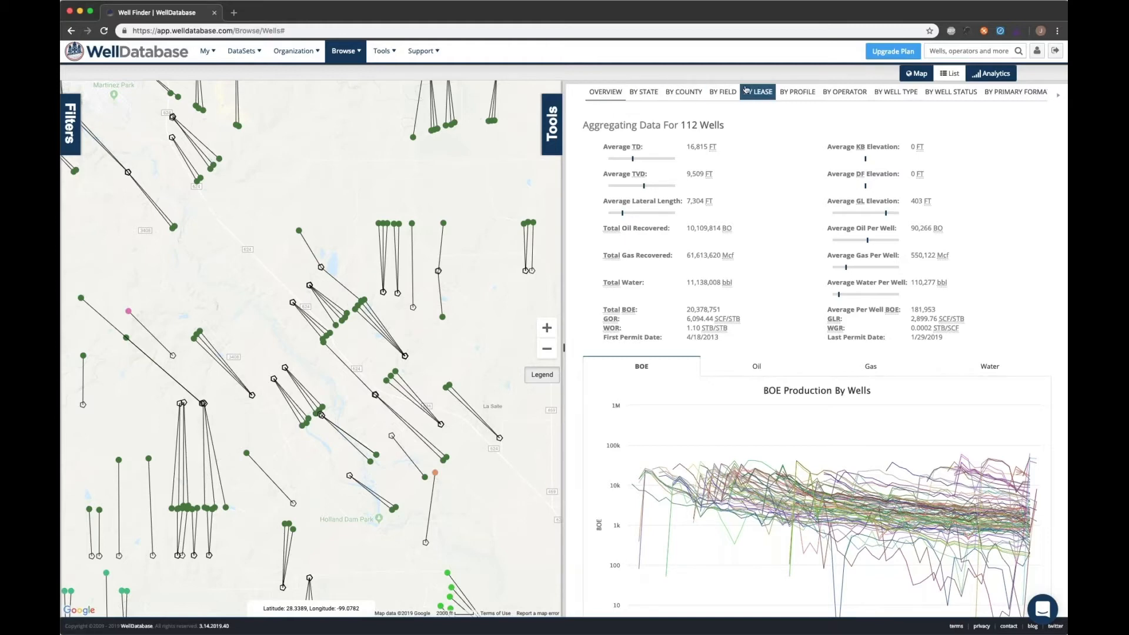
- Break the analytics down by operator and inspect the slices of the Top 20 Operators By Well Count chart
left_click(833, 93)
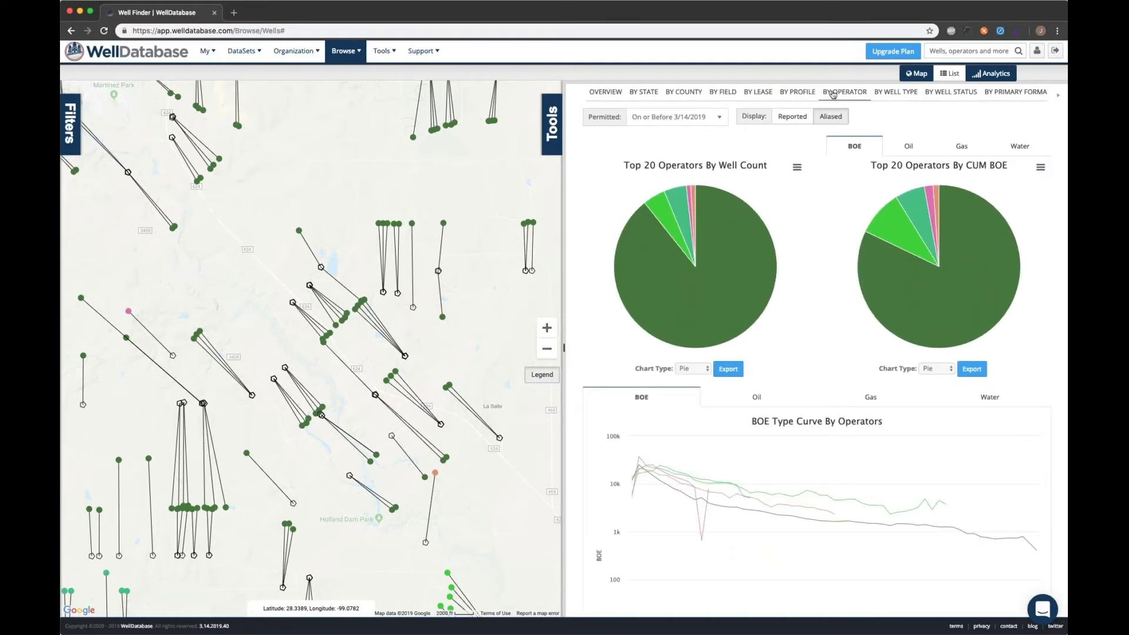
mouse_move(736, 247)
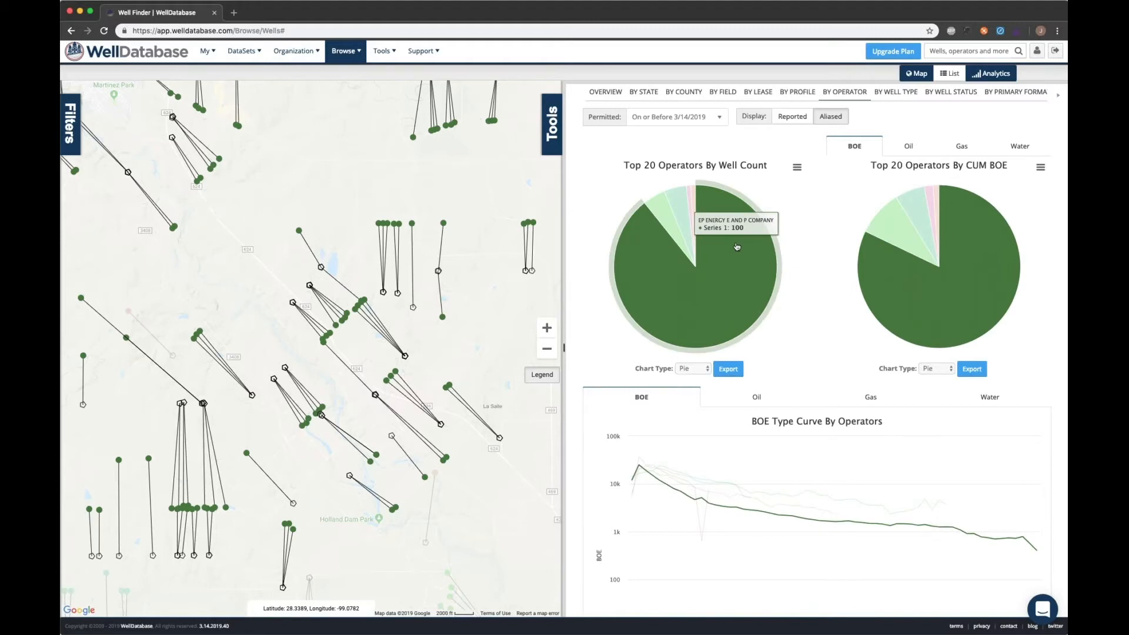
mouse_move(667, 224)
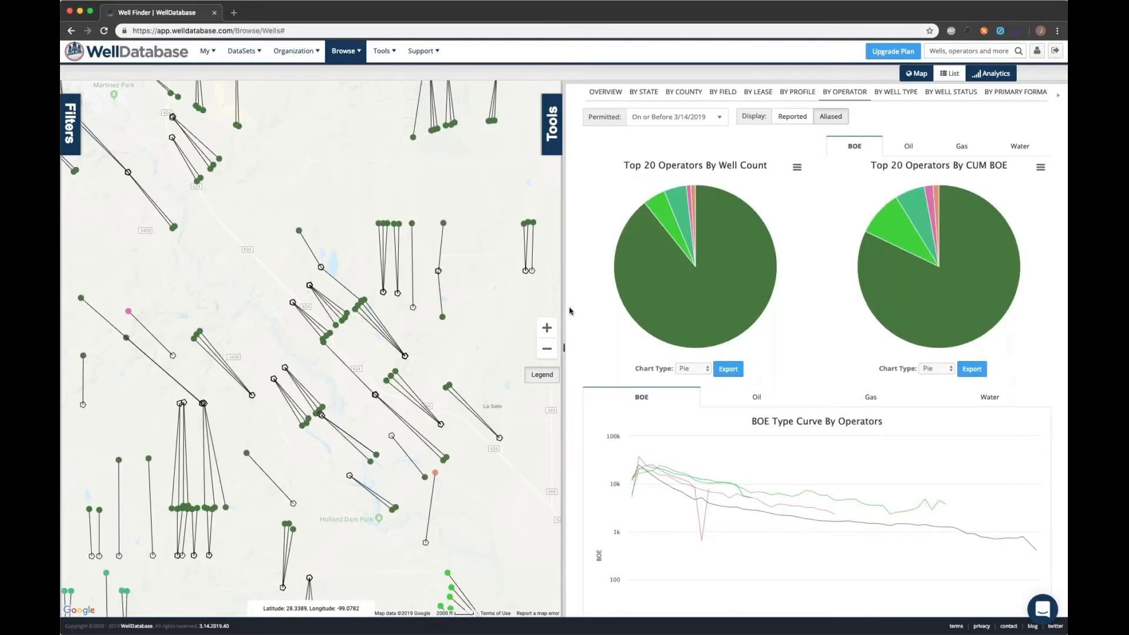
- Expand the map to a wider area and inspect the largest operators in the well count chart
left_click(545, 354)
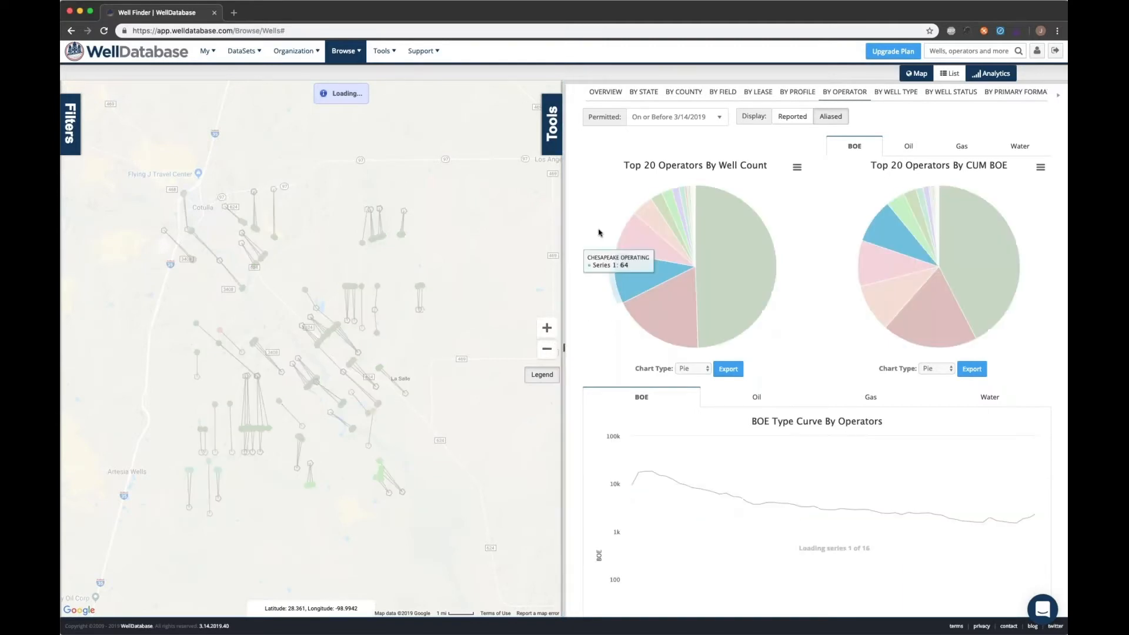
mouse_move(755, 285)
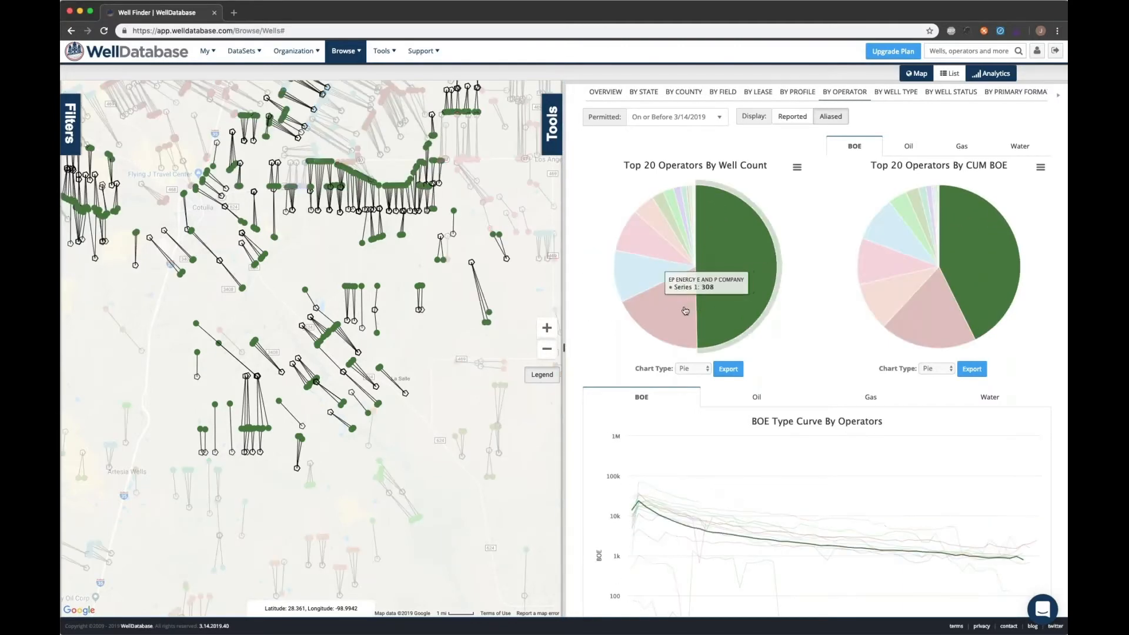
mouse_move(683, 313)
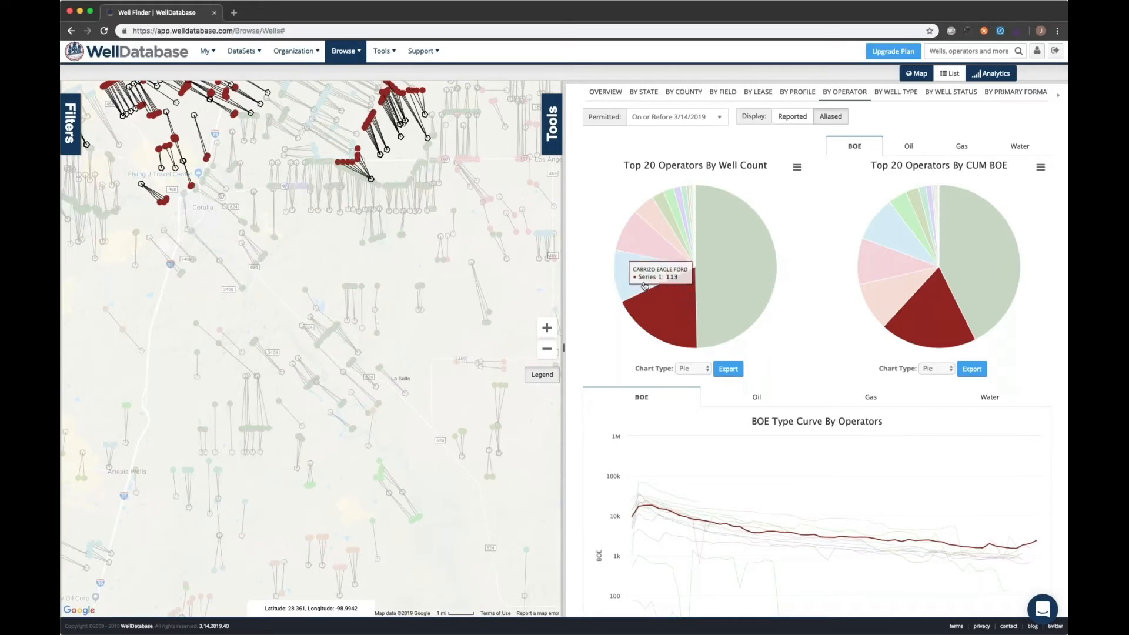
mouse_move(640, 273)
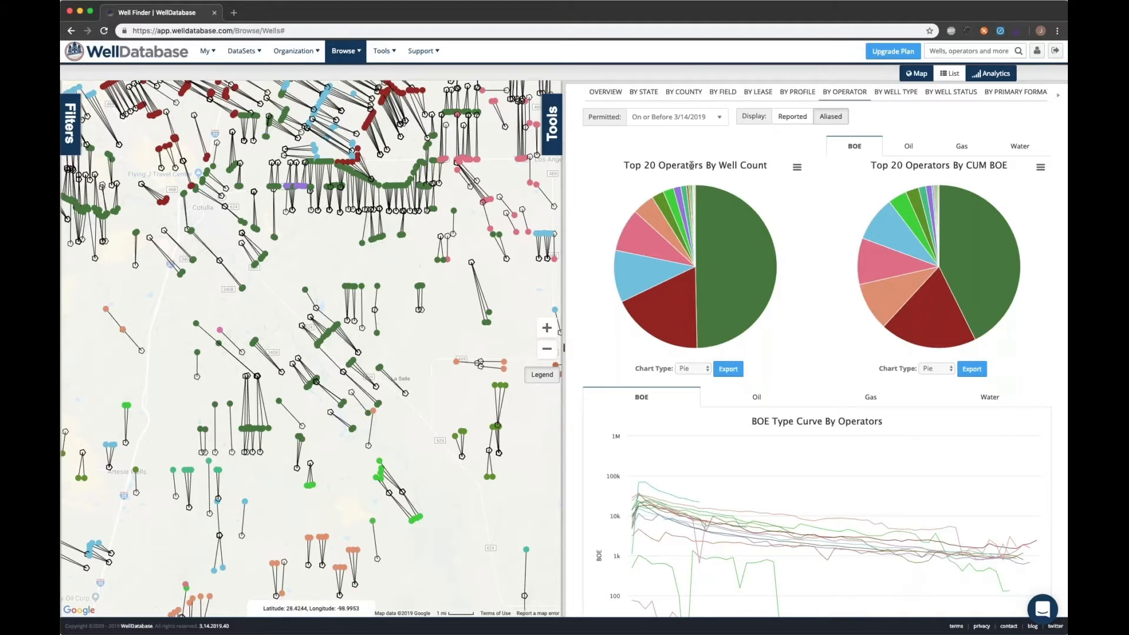
mouse_move(626, 306)
- Show the BOE Type Curve By Operators as cumulative values in a Percent chart
scroll(576, 378, "down", 3)
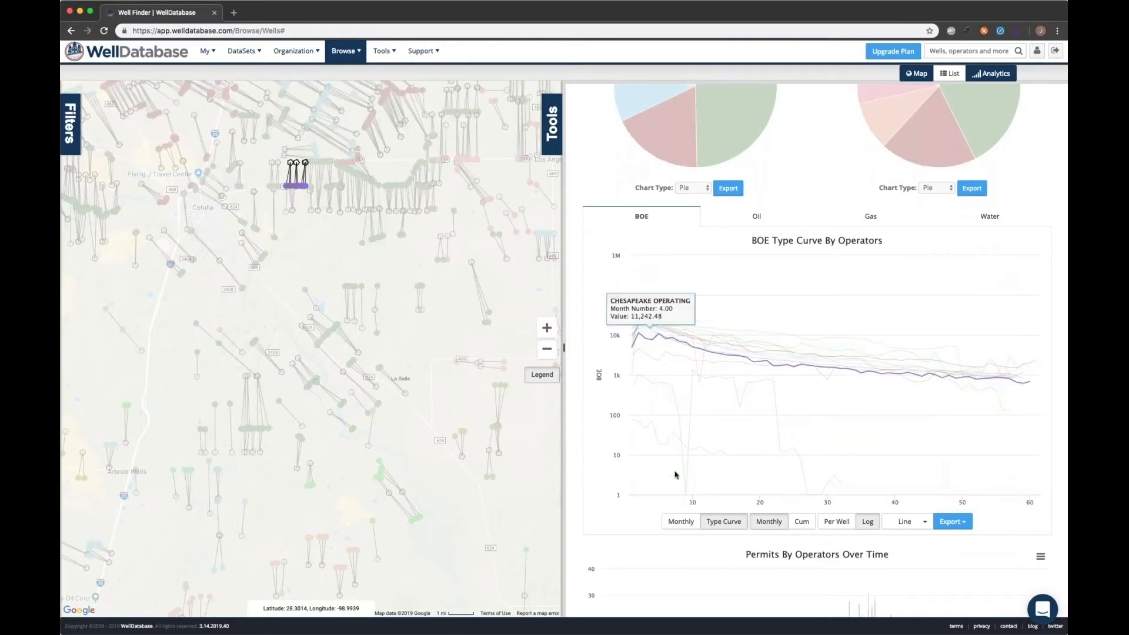
left_click(799, 525)
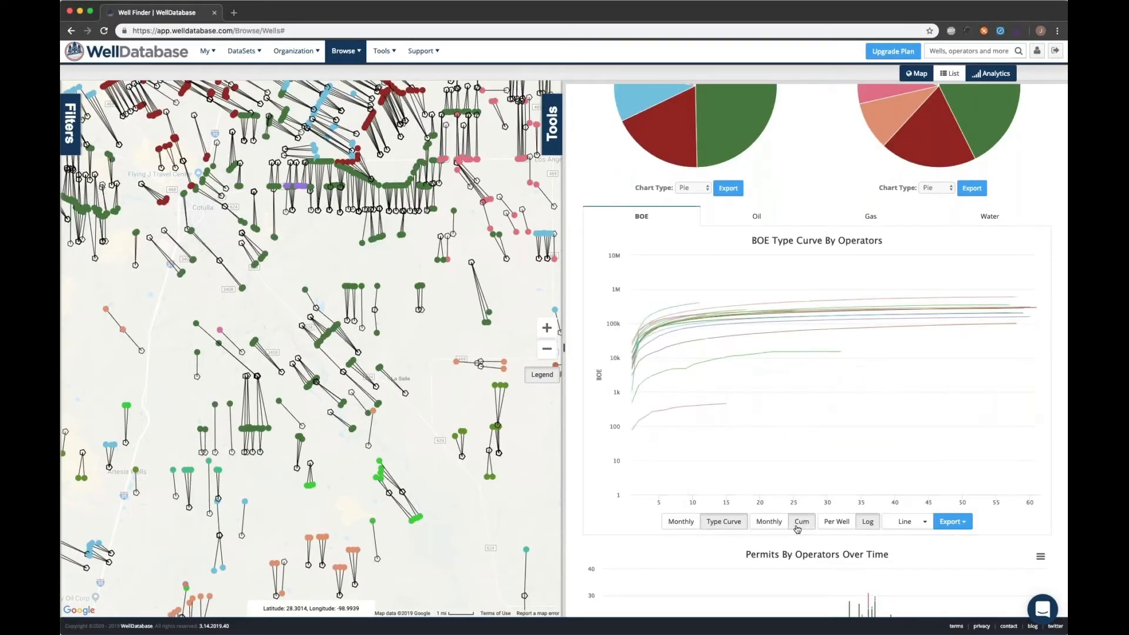
left_click(900, 522)
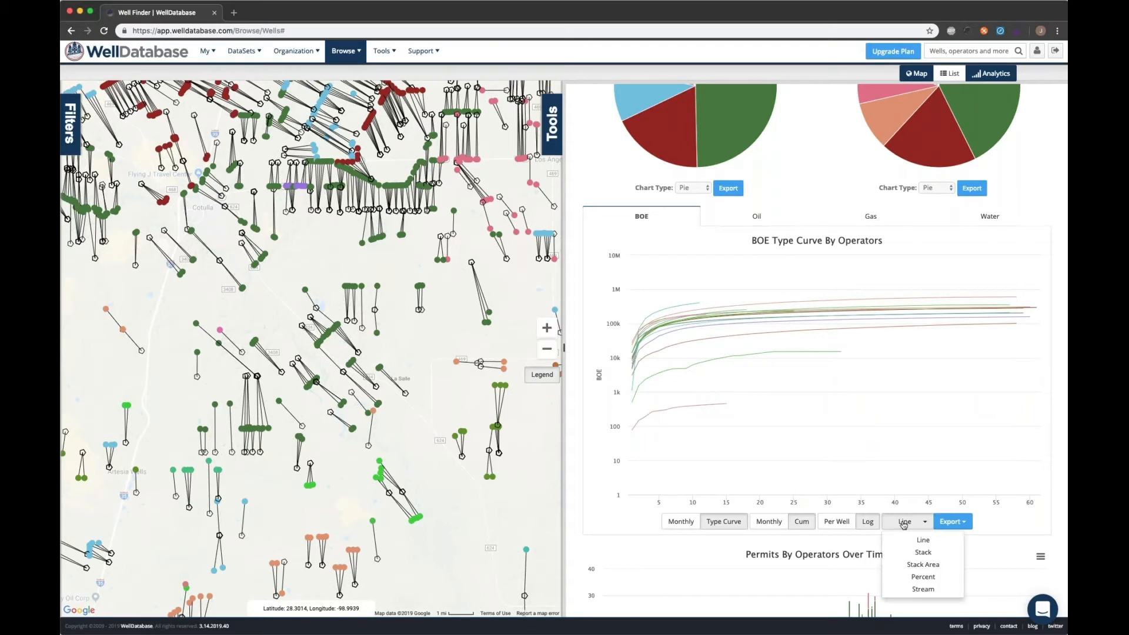
left_click(923, 579)
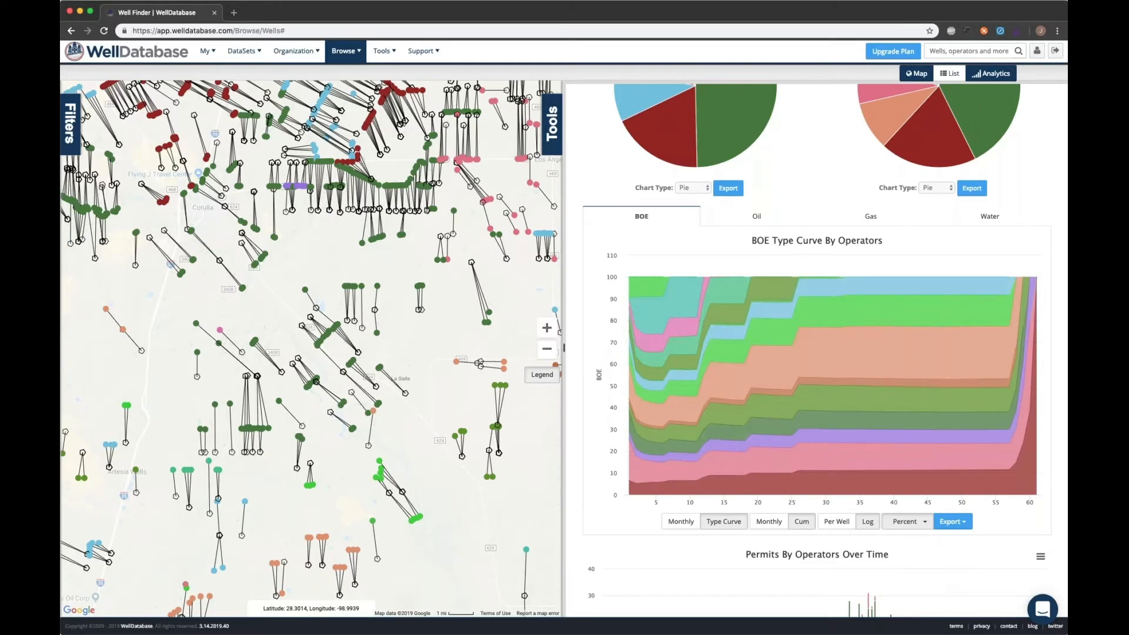
- Return the BOE type curve to a Line chart with monthly values
left_click(913, 525)
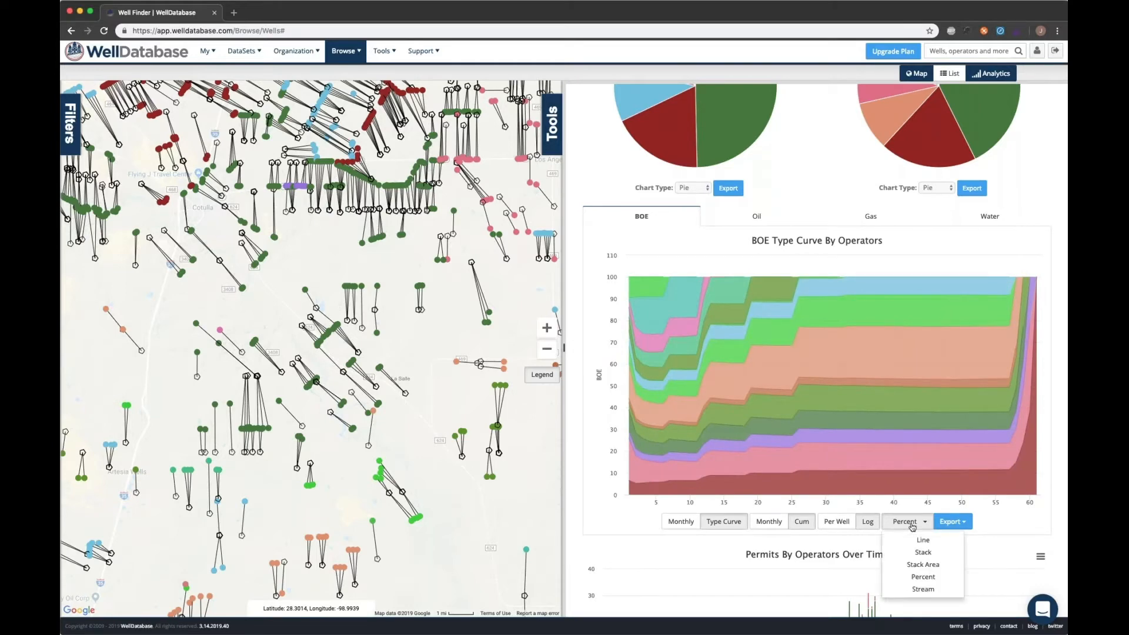
left_click(921, 539)
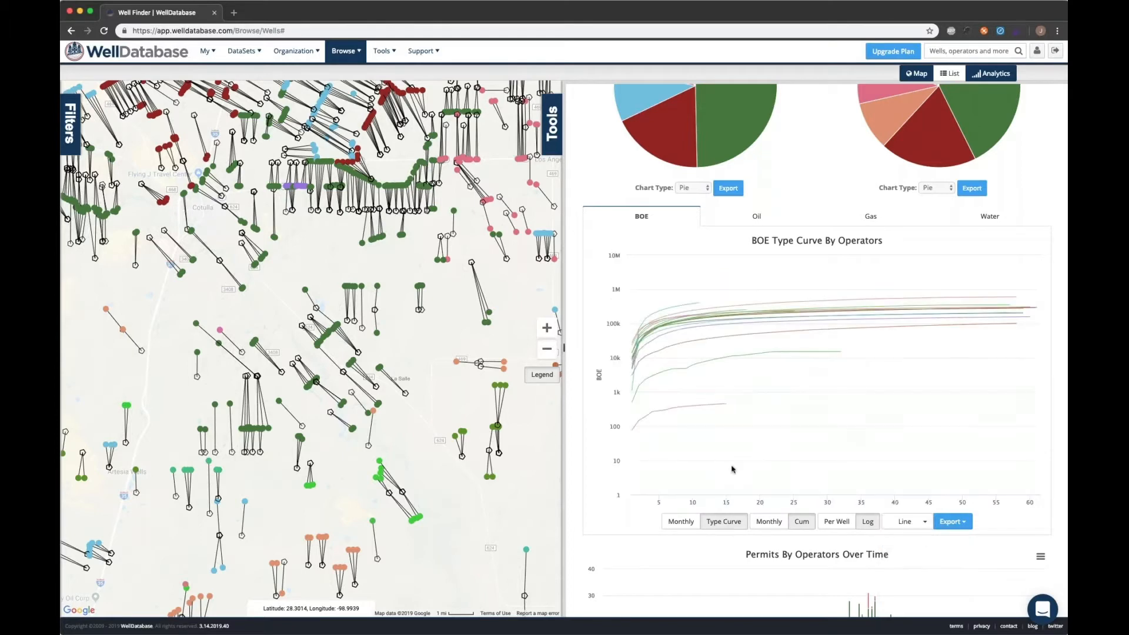
left_click(768, 522)
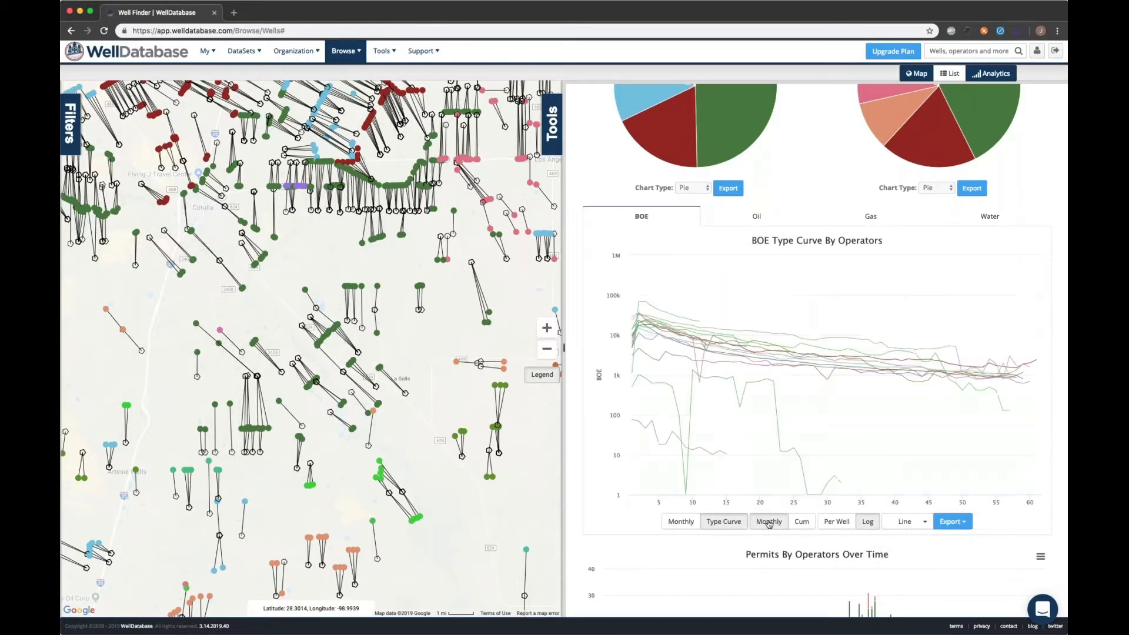
- Review the permits by operators over time, plot Completions instead, and change the plot to First Production
scroll(577, 538, "down", 3)
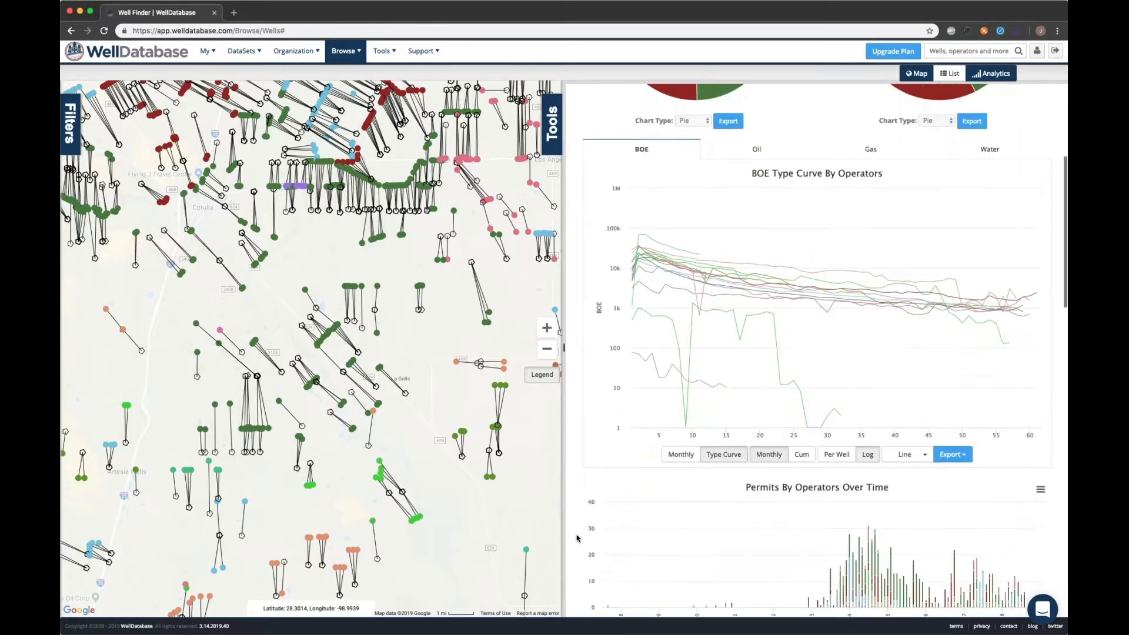
scroll(576, 538, "down", 1)
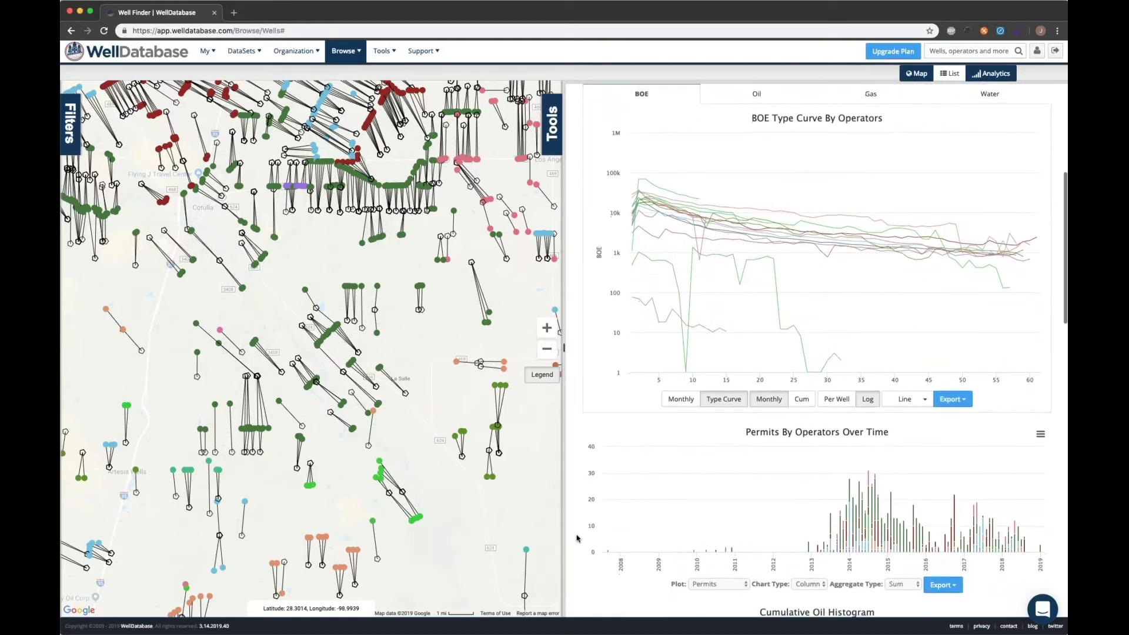
scroll(576, 538, "down", 2)
scroll(576, 538, "down", 1)
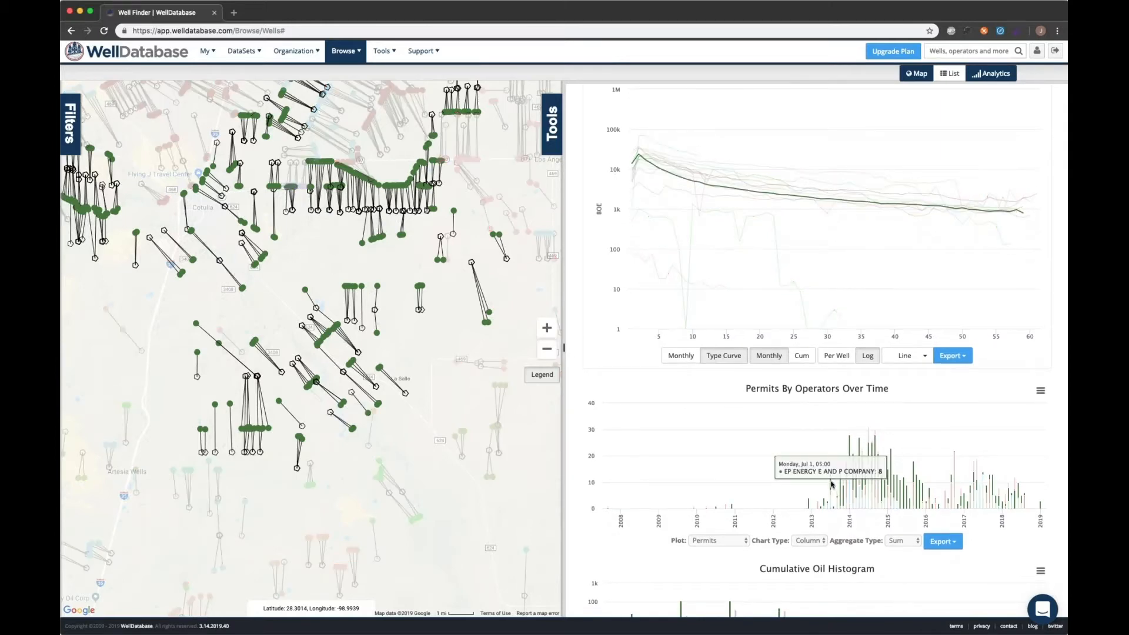
mouse_move(862, 478)
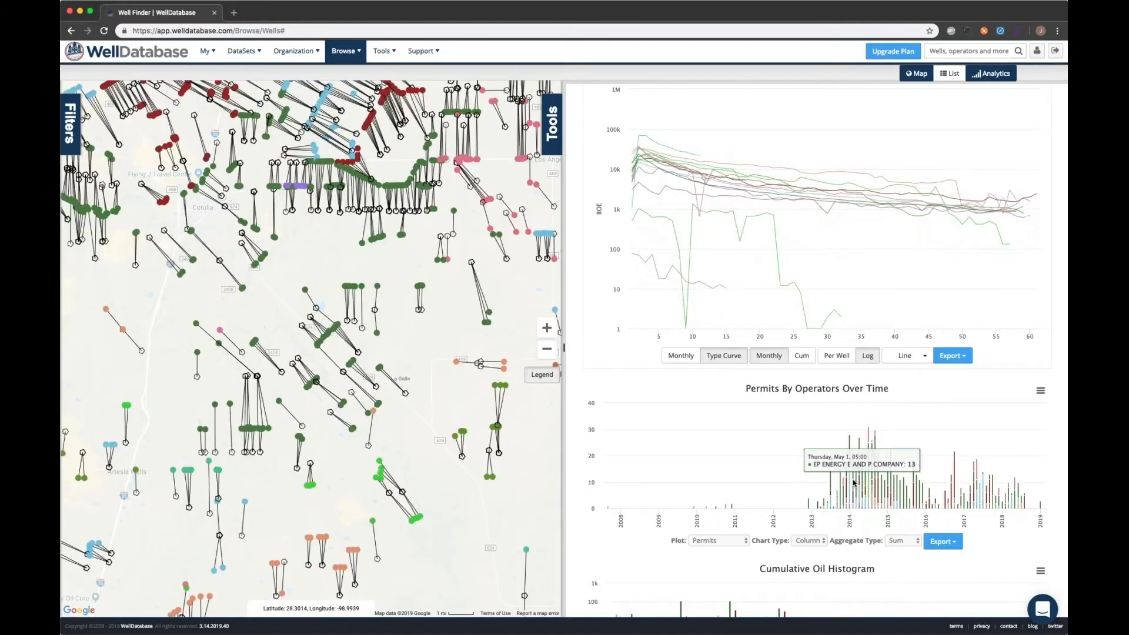
left_click(730, 527)
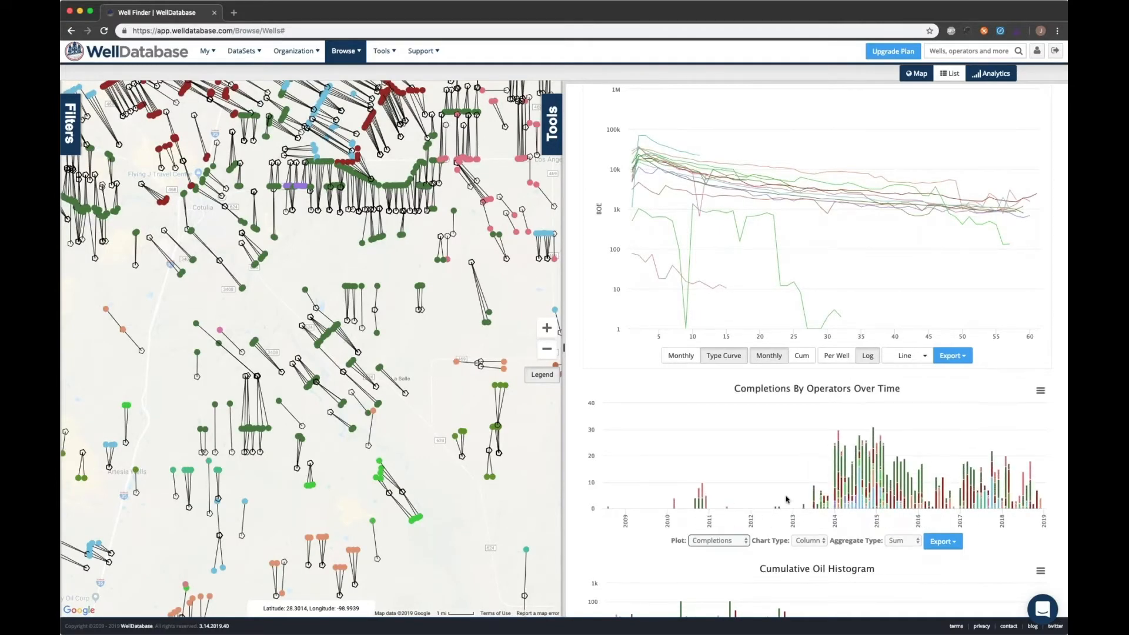
left_click(741, 542)
left_click(735, 553)
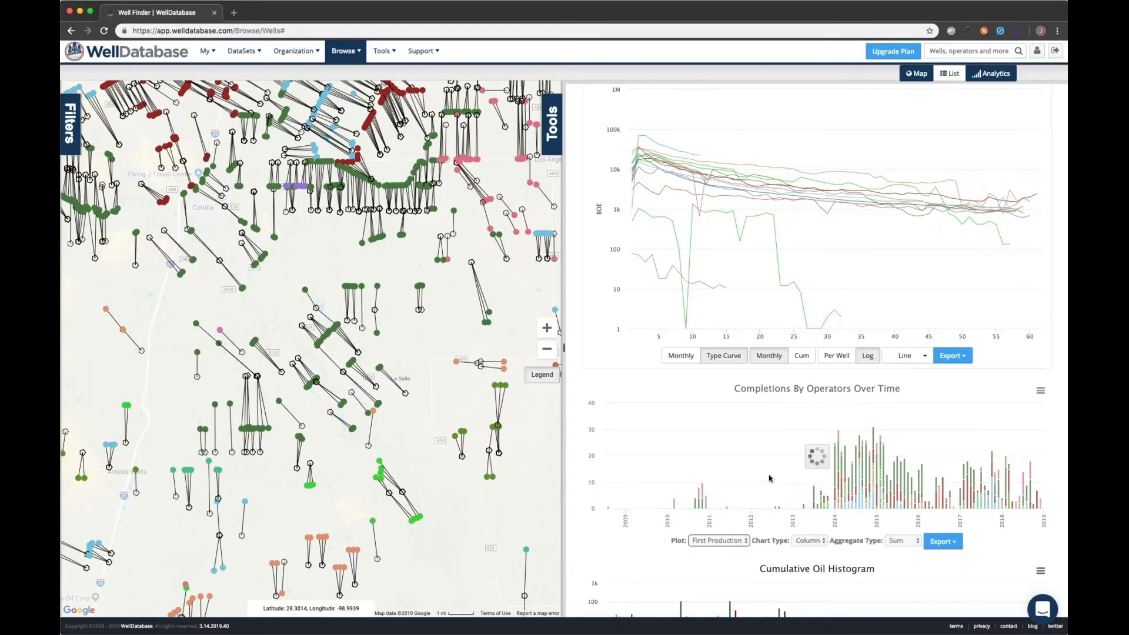
- Set the field of the Cumulative Oil Histogram to IP Oil
scroll(577, 540, "down", 5)
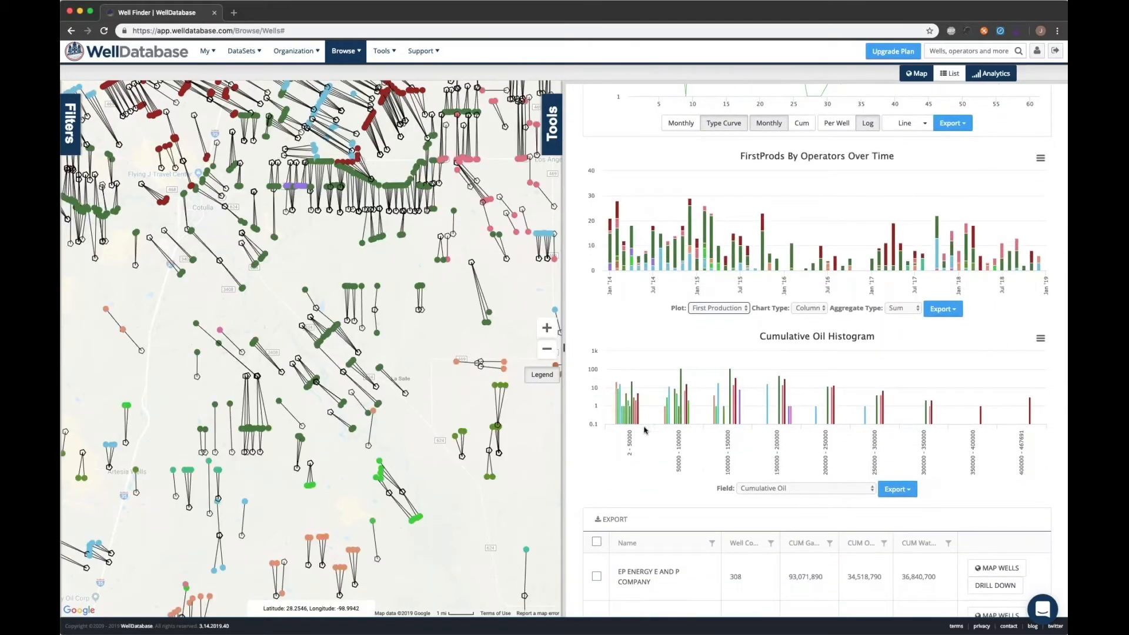
left_click(789, 491)
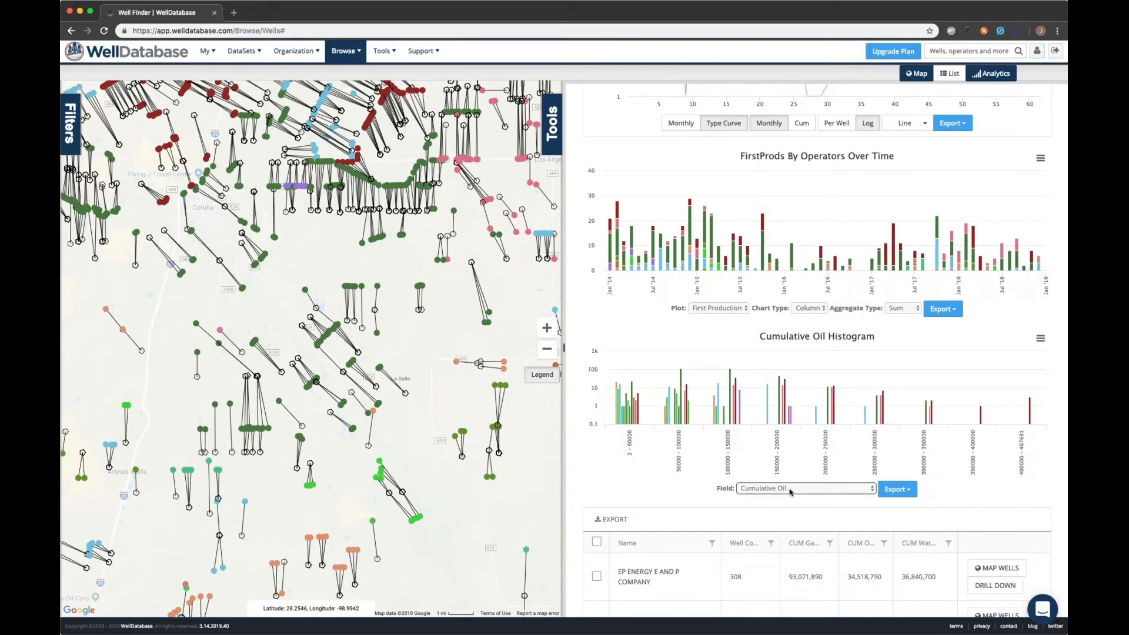
left_click(778, 534)
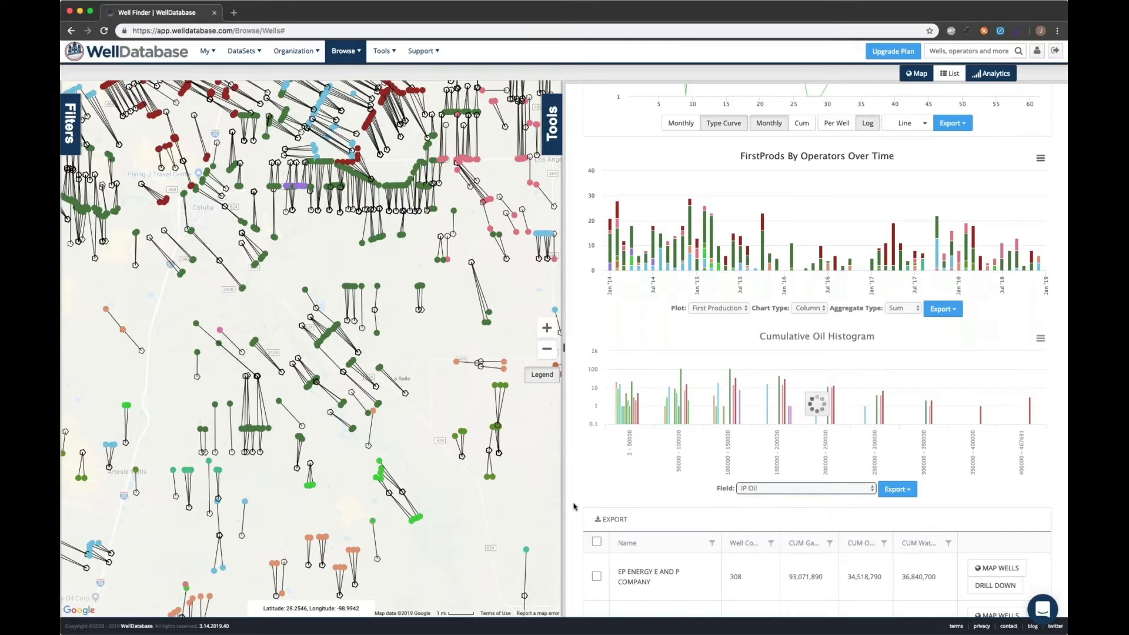
- Filter the operator table to well counts greater than or equal to 50
scroll(569, 514, "down", 5)
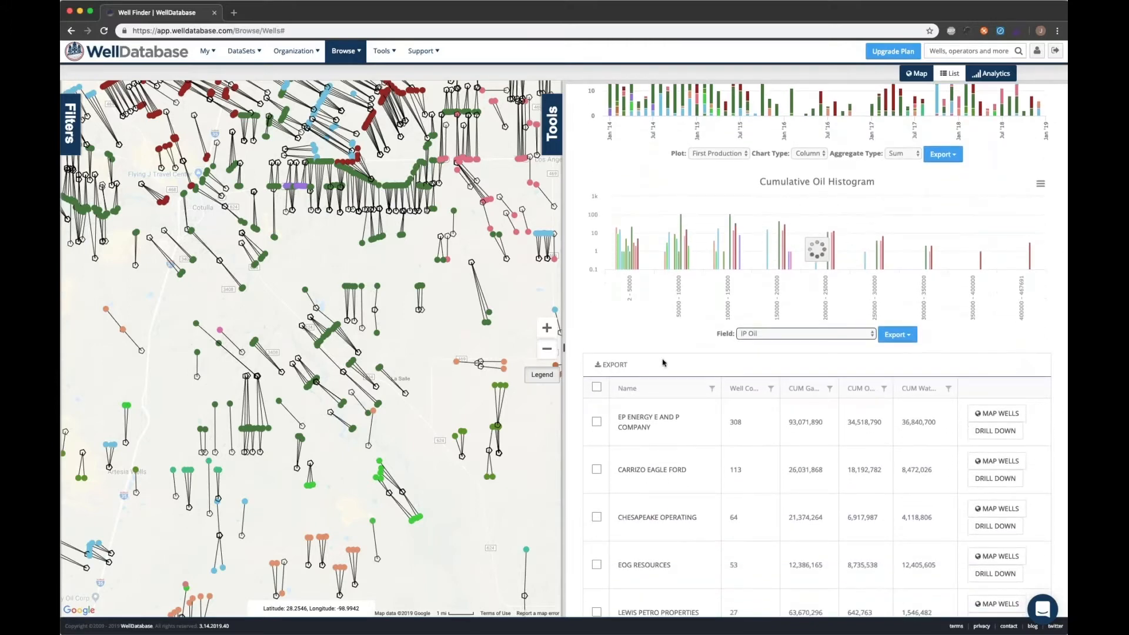
left_click(681, 440)
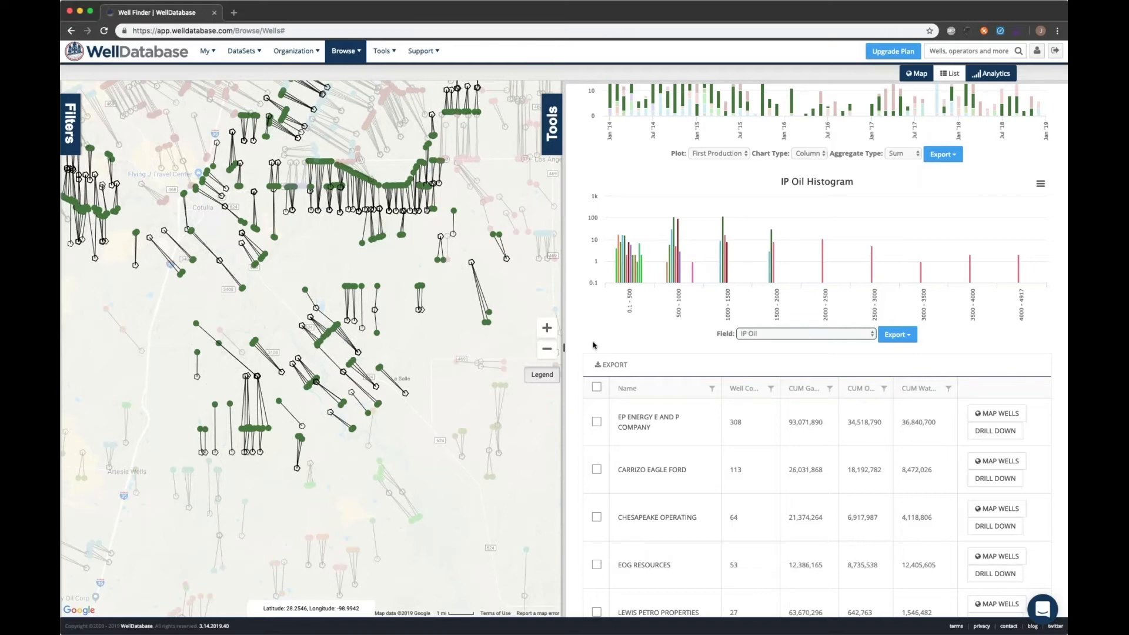
left_click(770, 390)
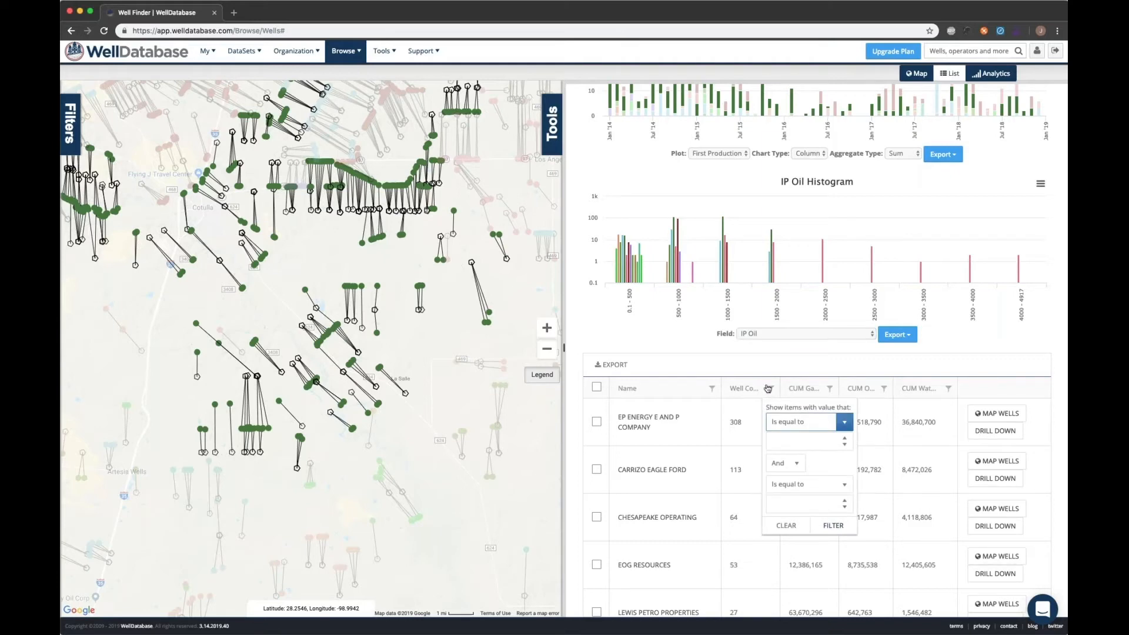
left_click(807, 428)
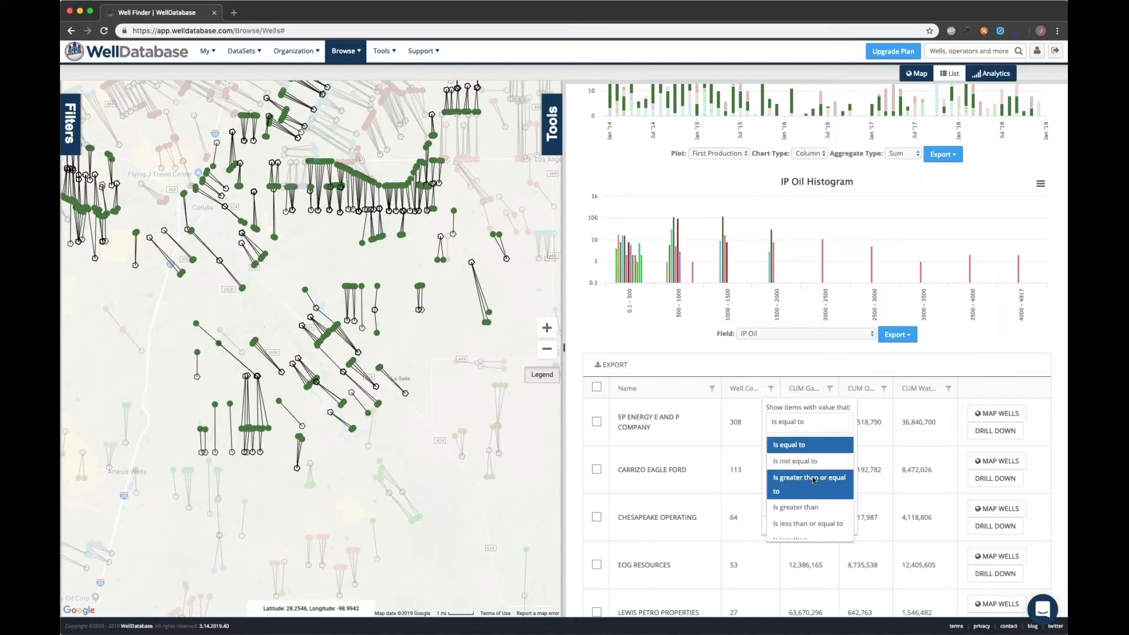
left_click(814, 479)
left_click(805, 442)
type("50")
left_click(833, 525)
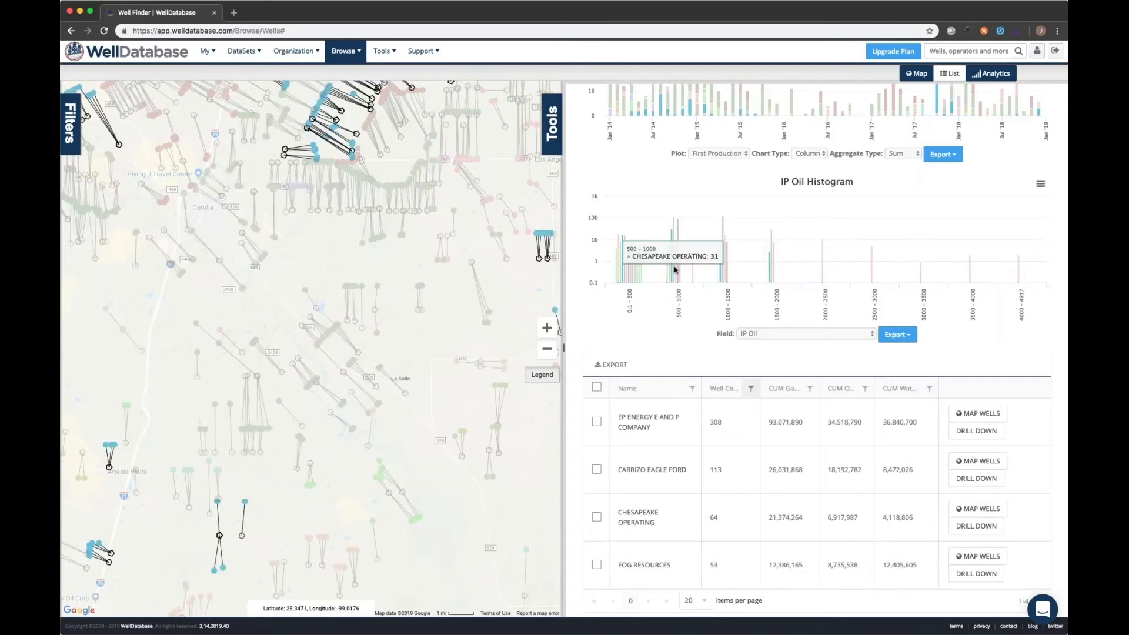
- Inspect operator bars in the IP Oil Histogram, including the 500 - 1000 and 2000 - 2500 ranges
mouse_move(676, 271)
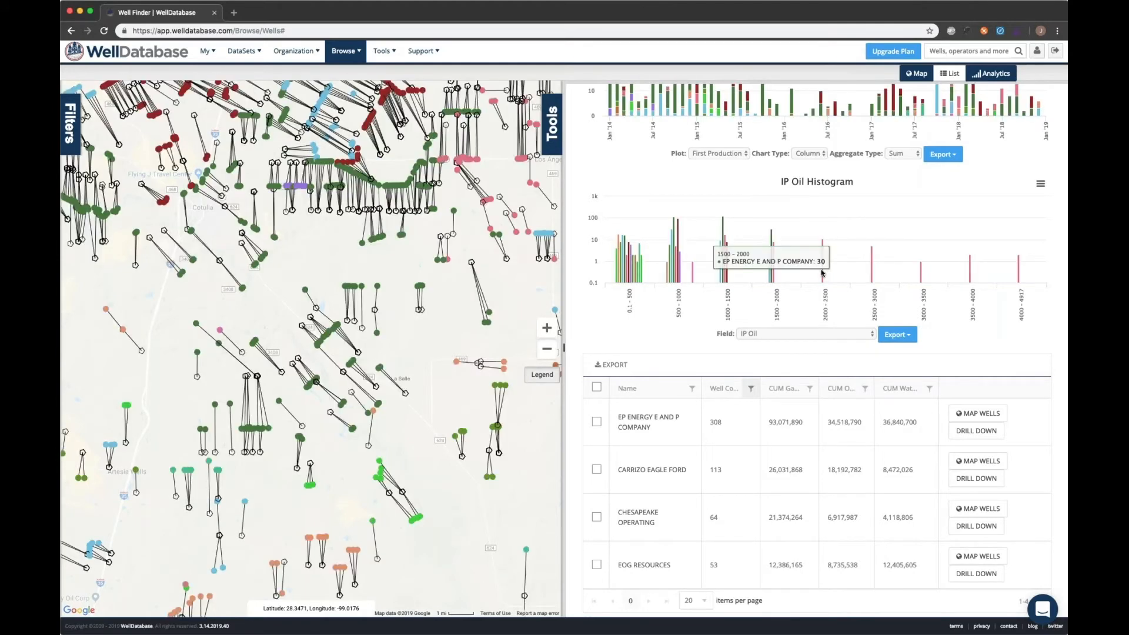
mouse_move(821, 273)
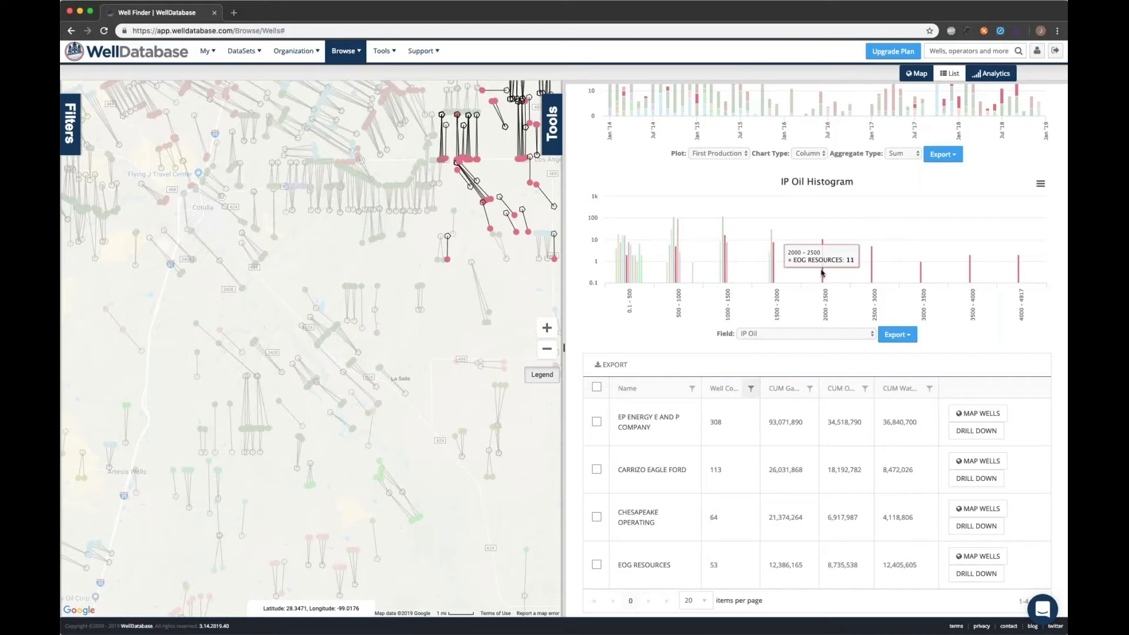
left_click(822, 272)
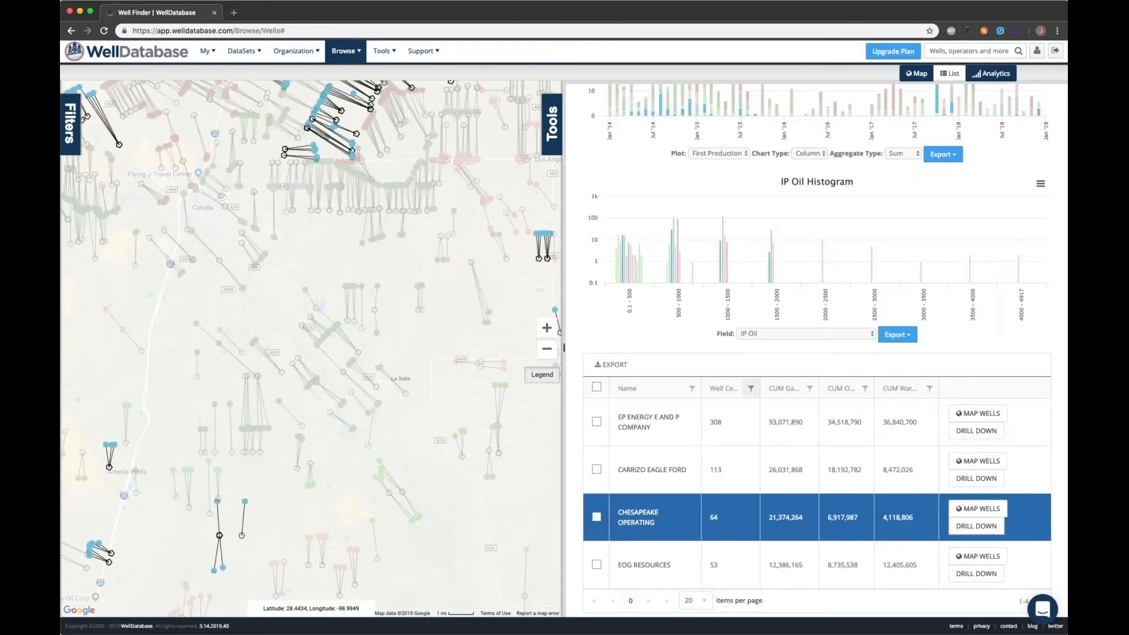
- Select EOG Resources, Chesapeake Operating and Carrizo Eagle Ford in the operator table
left_click(597, 565)
left_click(596, 518)
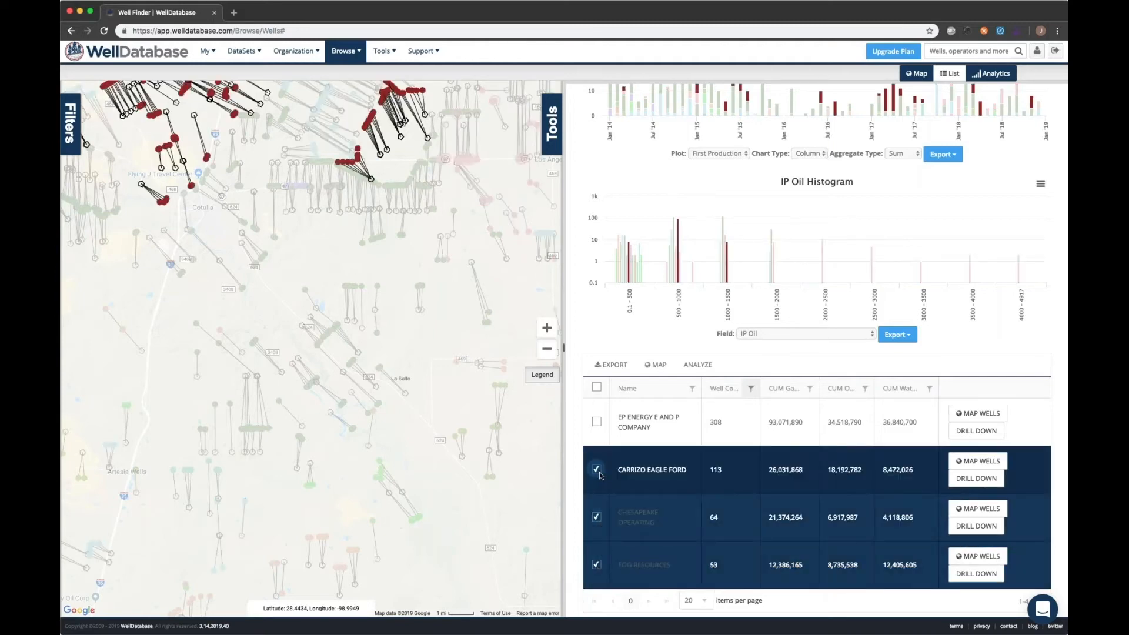
- Add EP Energy E and P Company to the selected operators and restrict the mapped wells to the selection
left_click(597, 469)
left_click(598, 422)
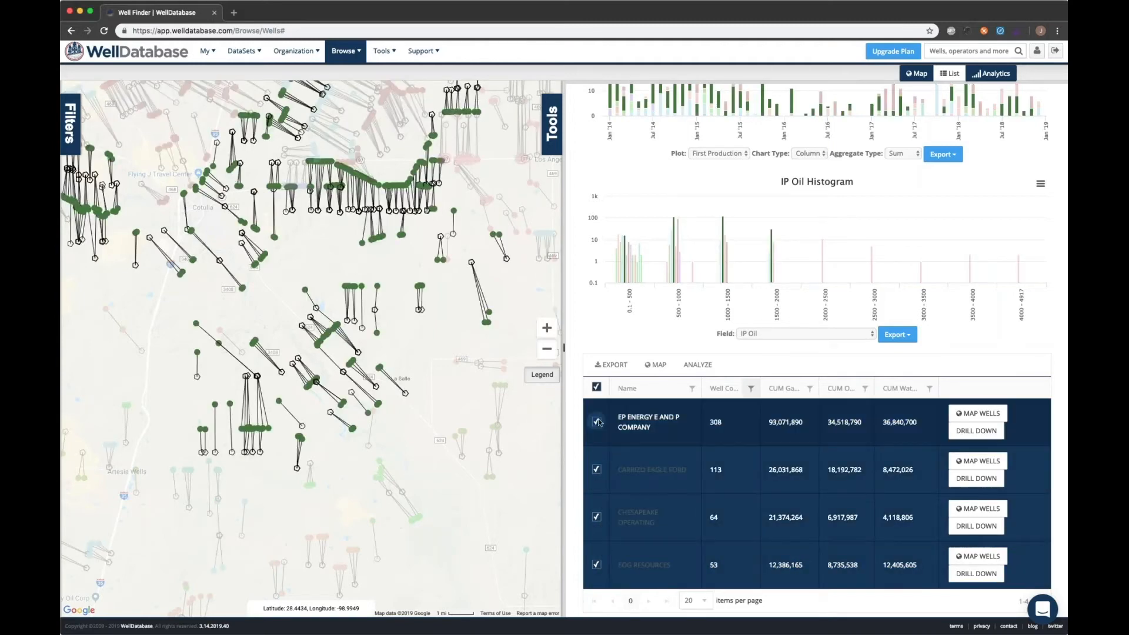
left_click(658, 366)
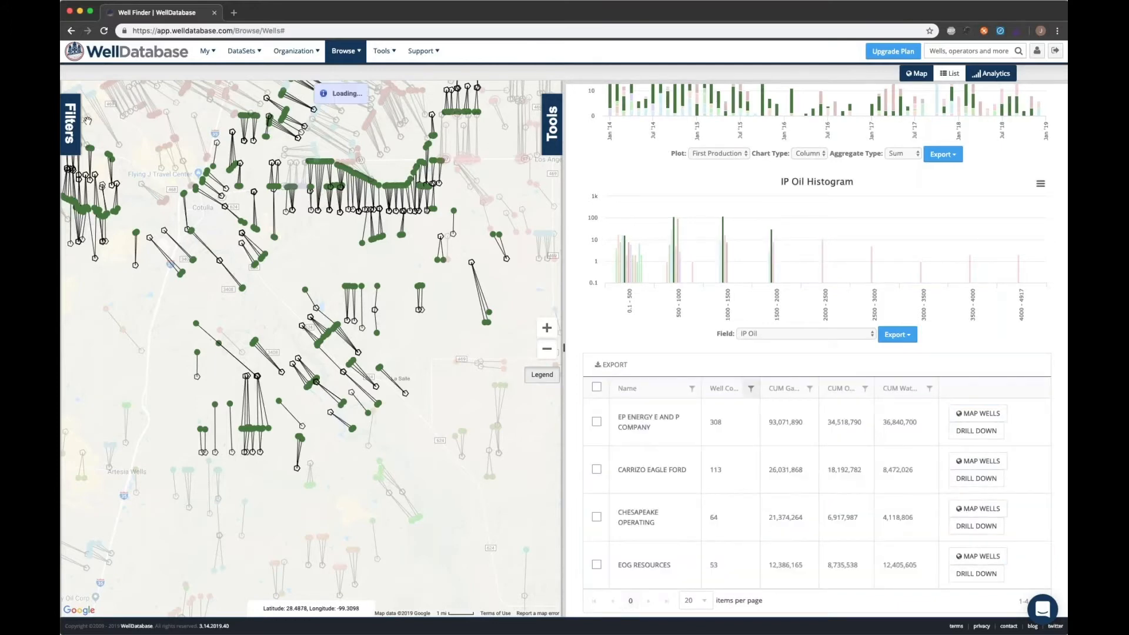
- Check the operators listed under the Operators - Aliased filter
left_click(73, 124)
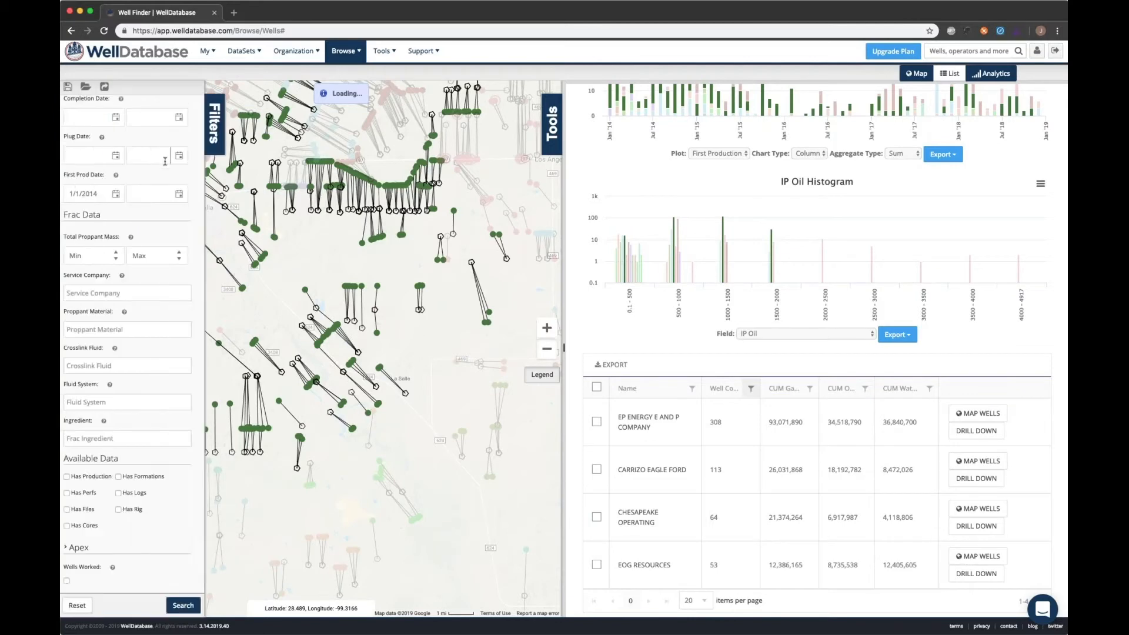
scroll(166, 161, "up", 10)
scroll(194, 160, "up", 10)
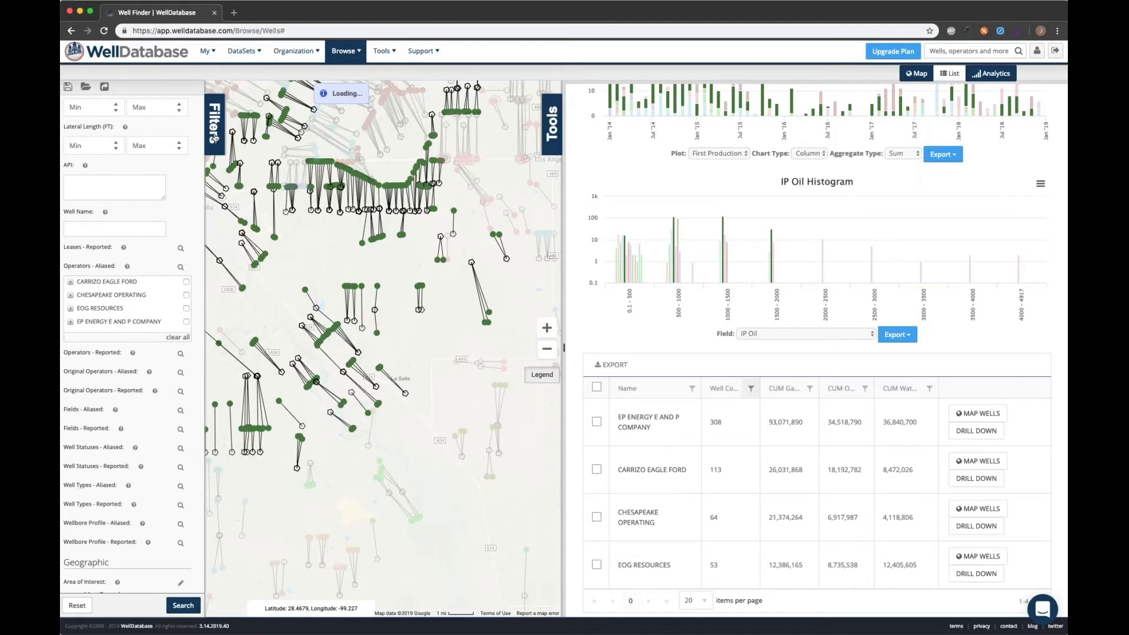
left_click(215, 137)
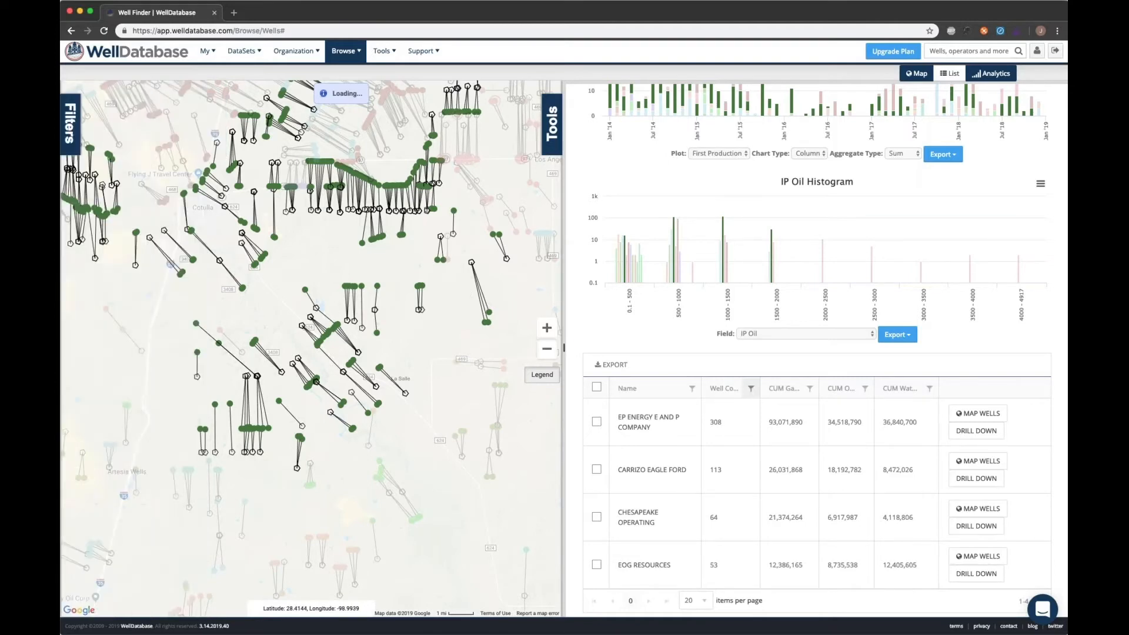
- Examine the early months of the operators' BOE type curves up close, including month 2, and restore the full chart range
scroll(569, 250, "up", 10)
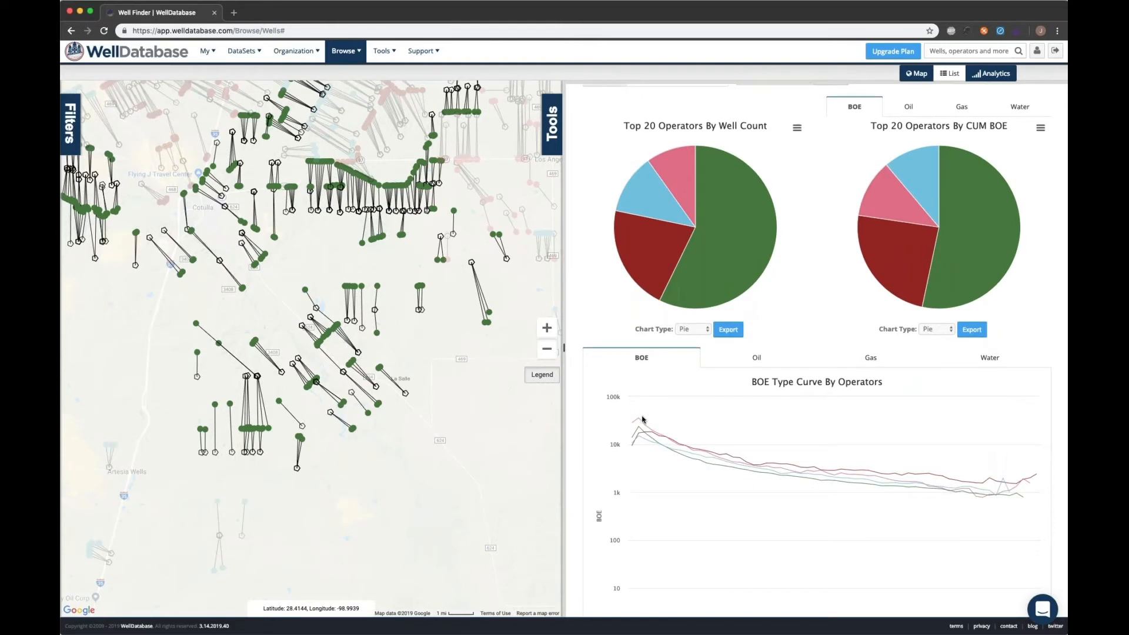
mouse_move(639, 420)
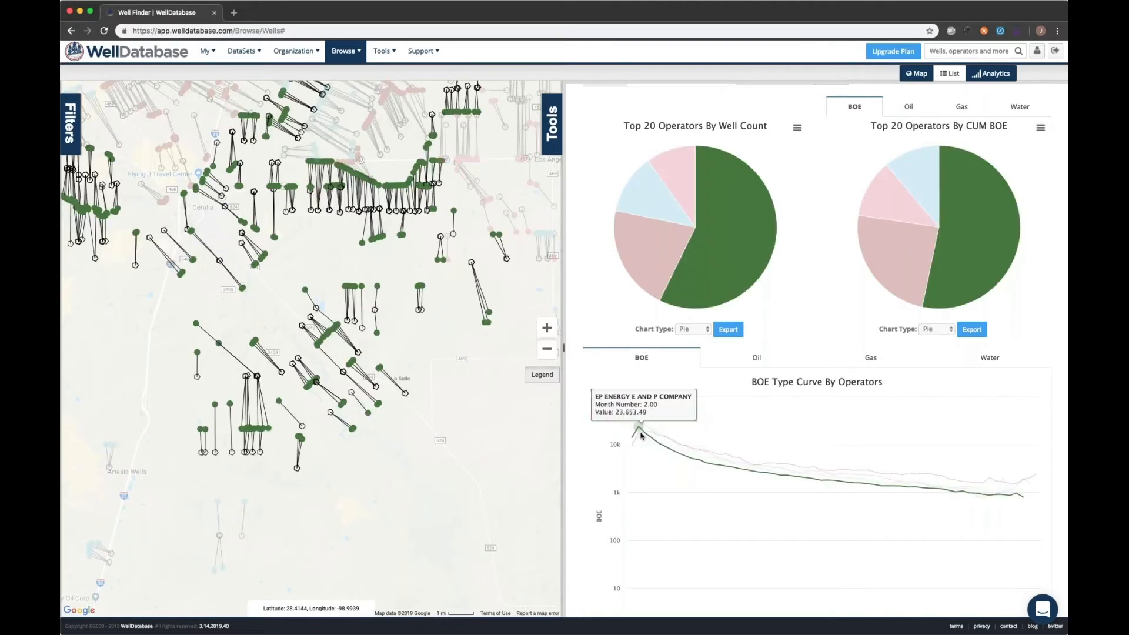
left_click_drag(714, 405, 616, 483)
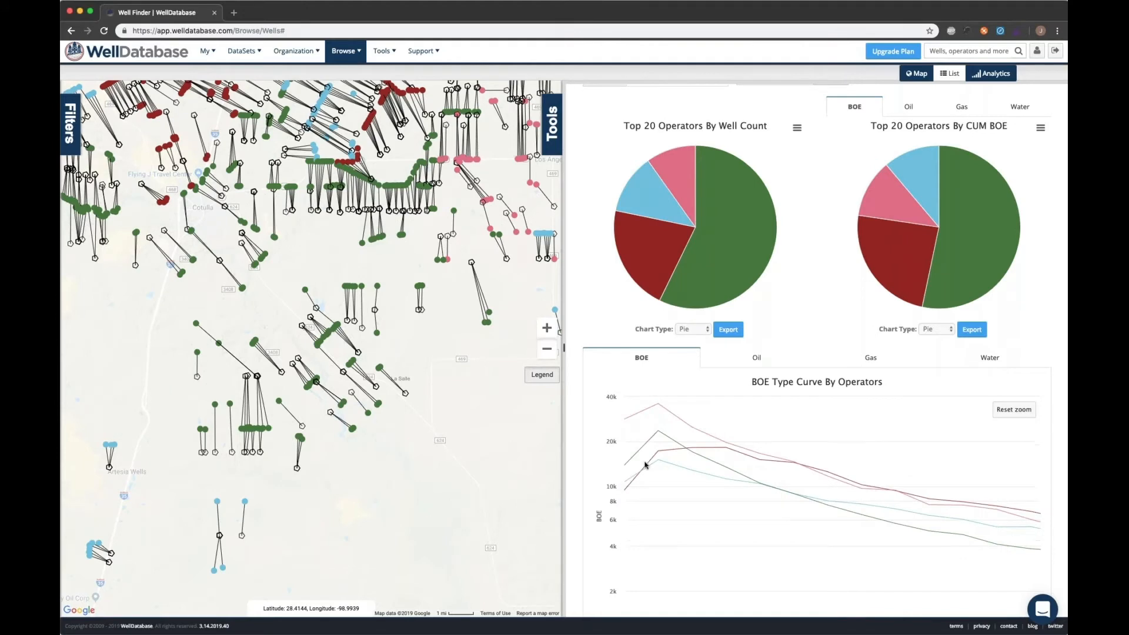
mouse_move(659, 451)
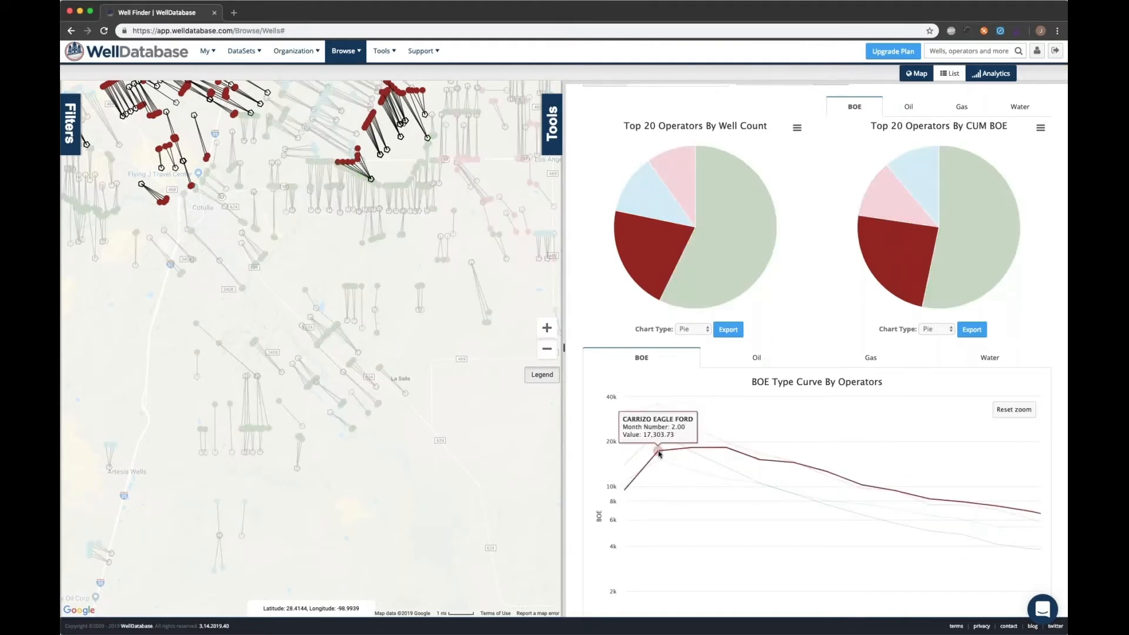
left_click(1014, 409)
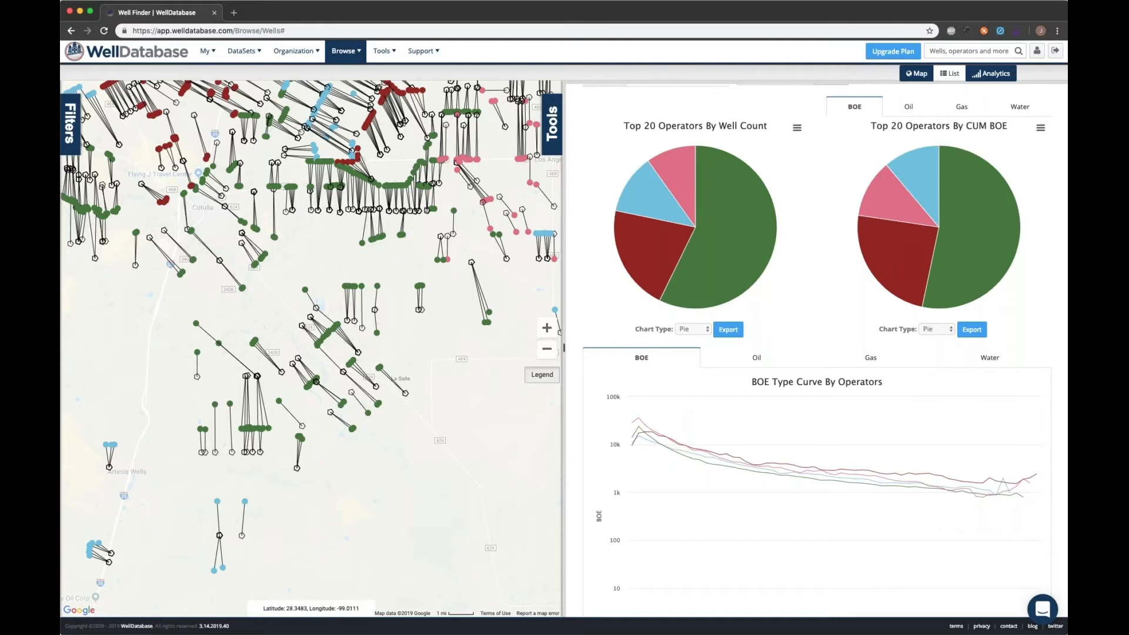
- Compare the Chesapeake Operating, EOG Resources and EP Energy slices by well count for a wider map area
left_click(546, 349)
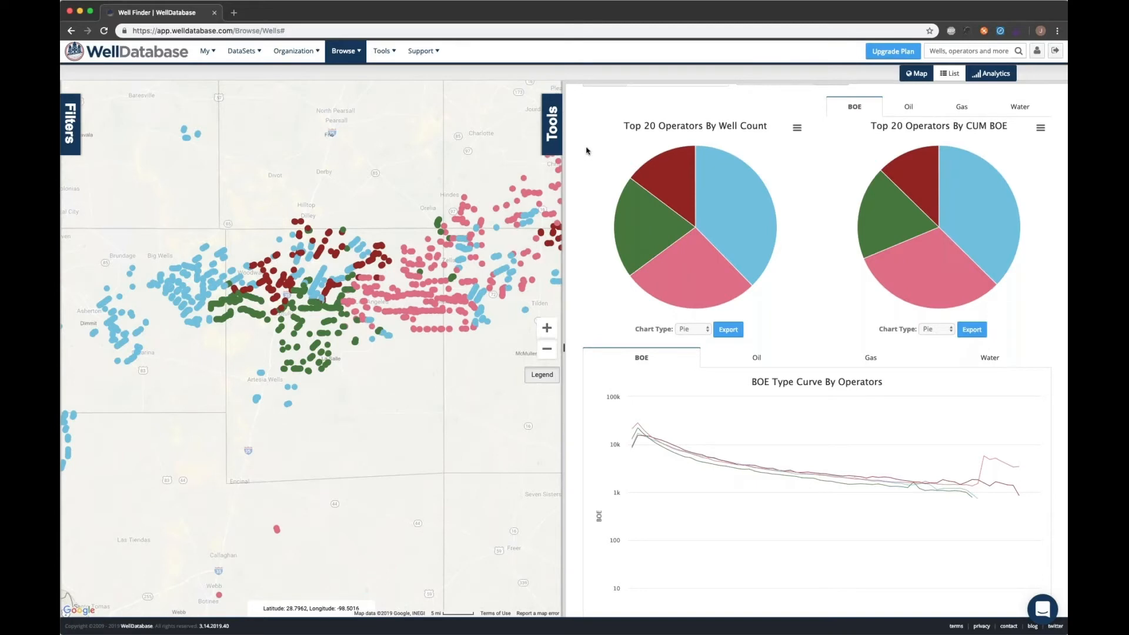
mouse_move(732, 203)
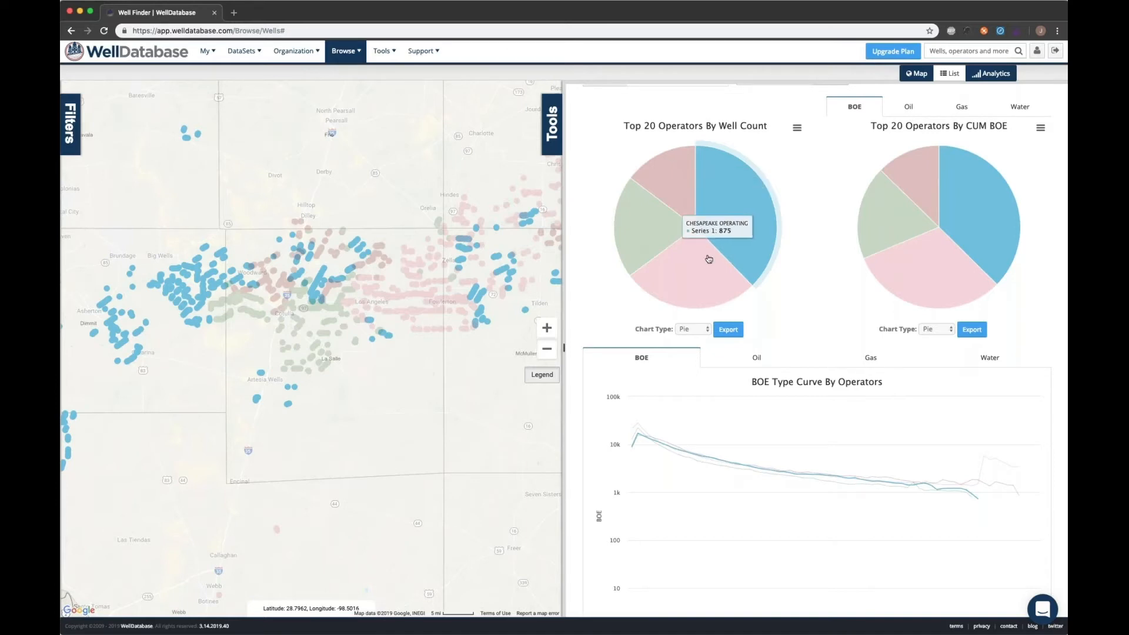
mouse_move(697, 272)
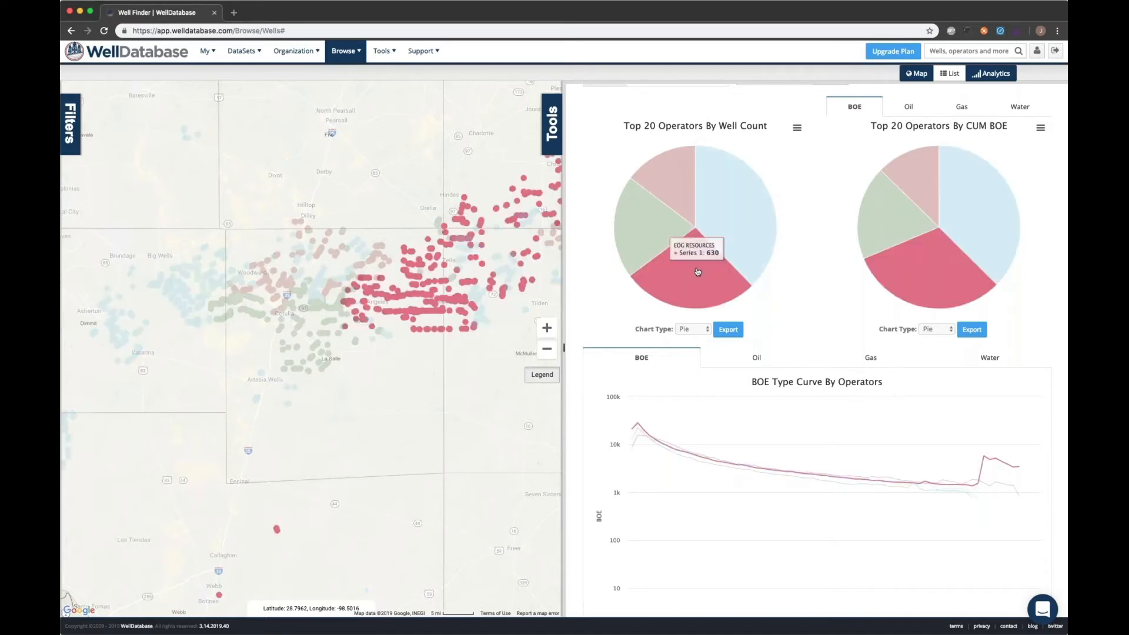
mouse_move(652, 238)
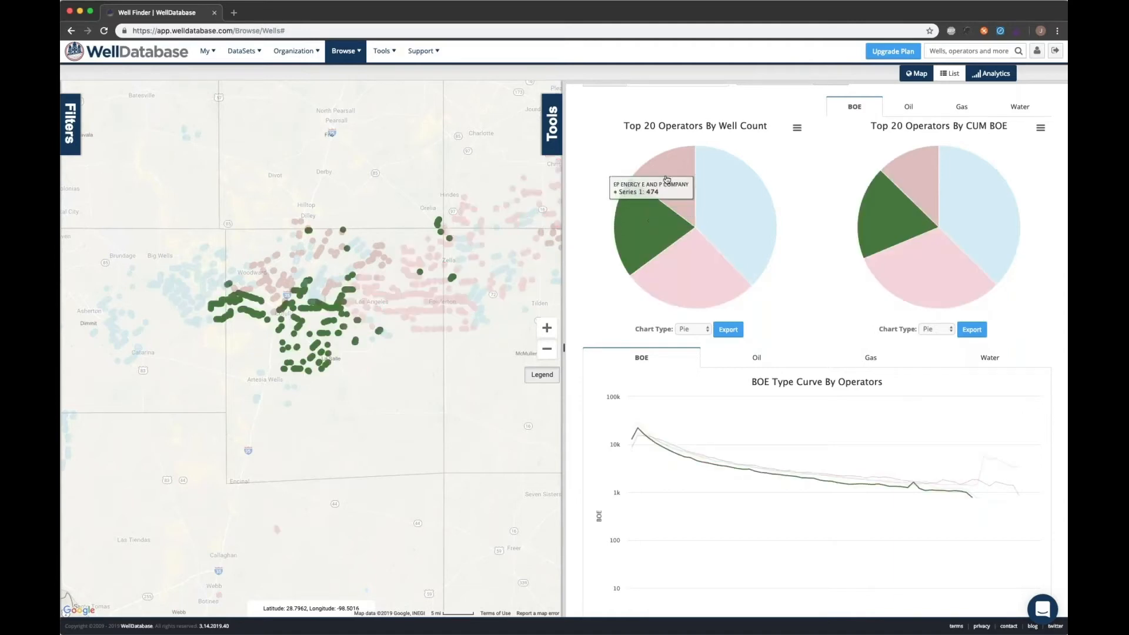
- Expand the map area to South Texas including San Antonio and bring up the summary of the southern King Ranch Stratton well
scroll(568, 189, "up", 2)
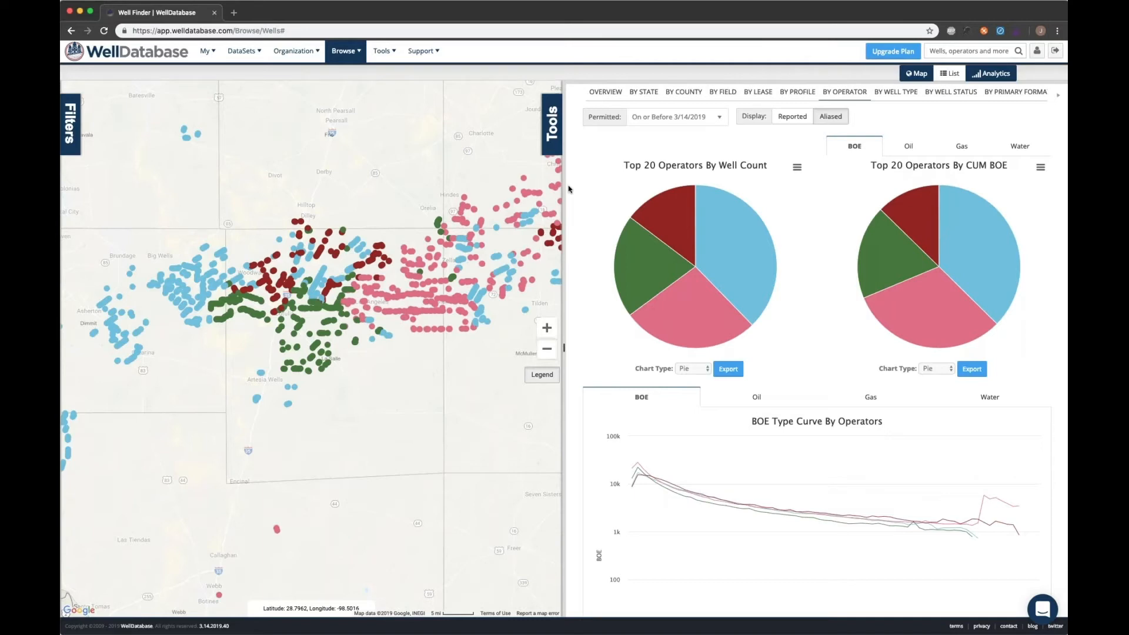
left_click(547, 352)
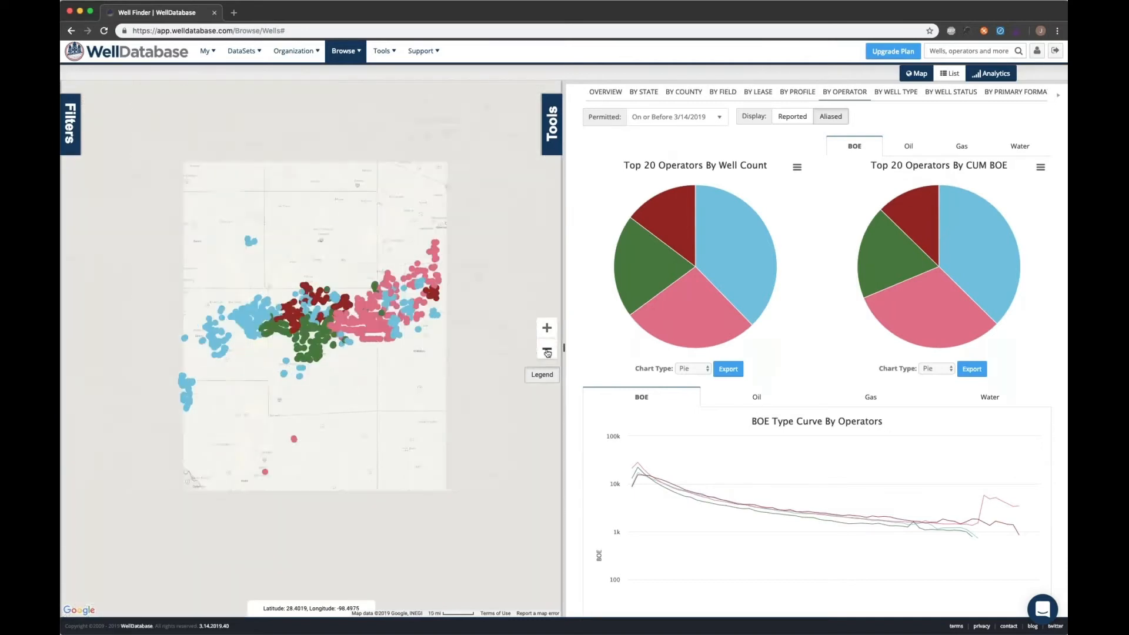
left_click_drag(492, 234, 426, 361)
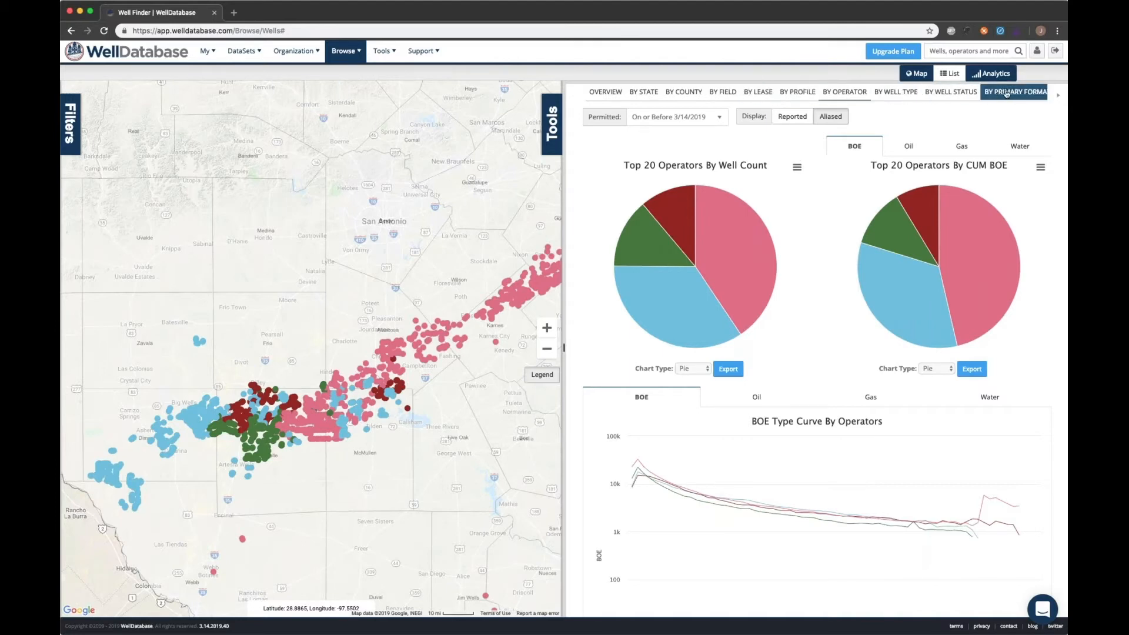
left_click(486, 596)
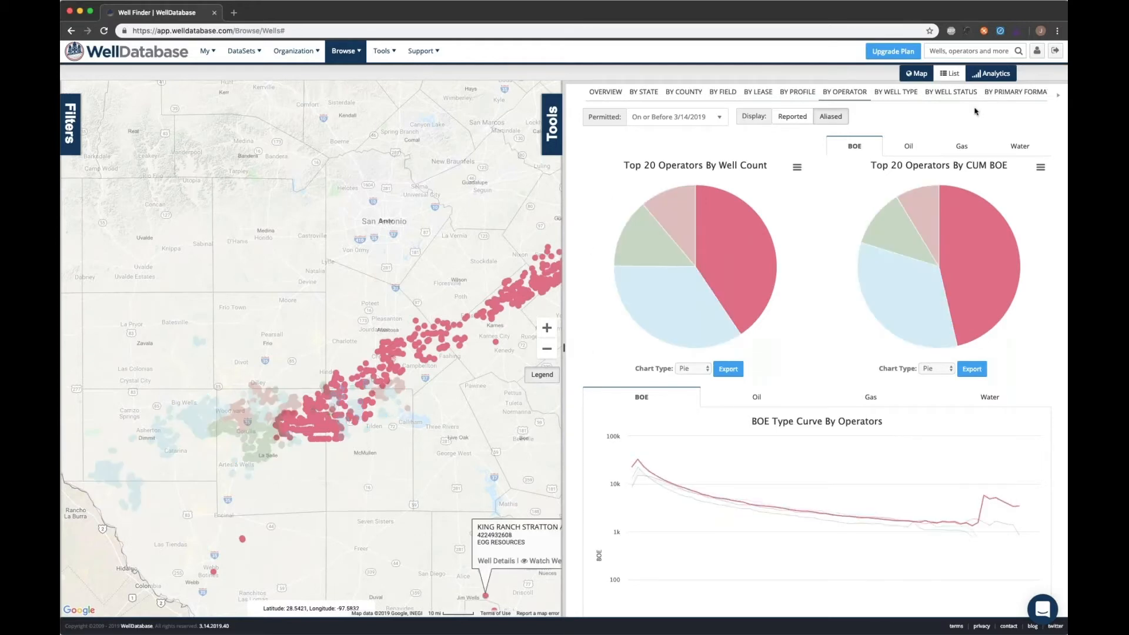
- Break the analytics down by primary formation and inspect the Eagle Ford and smaller slices of the well count pie
left_click(1002, 94)
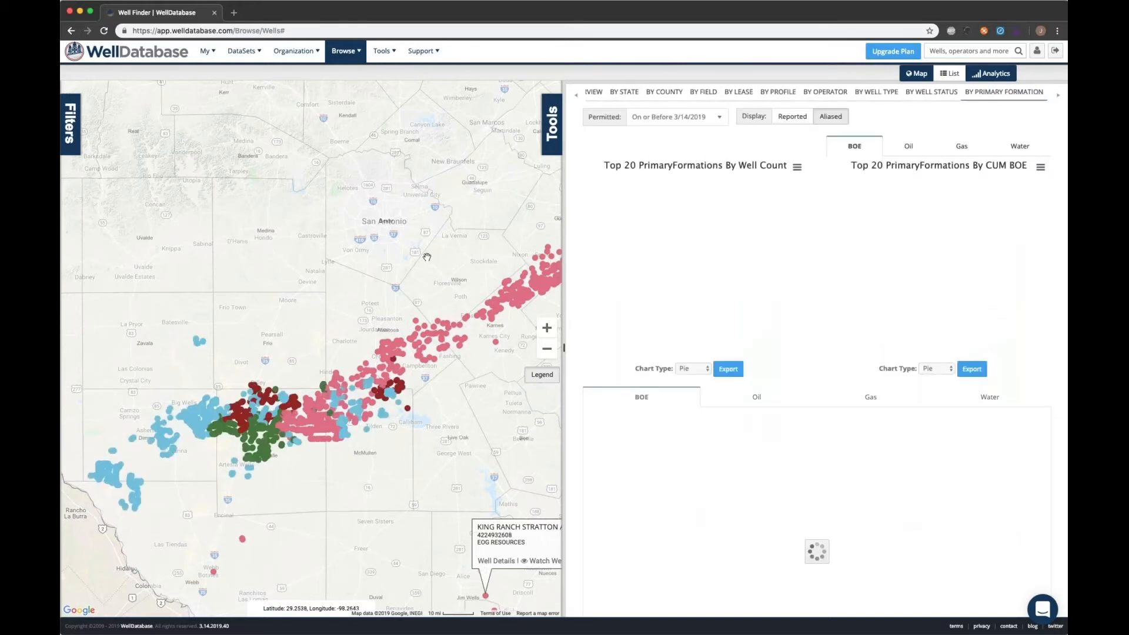
mouse_move(651, 269)
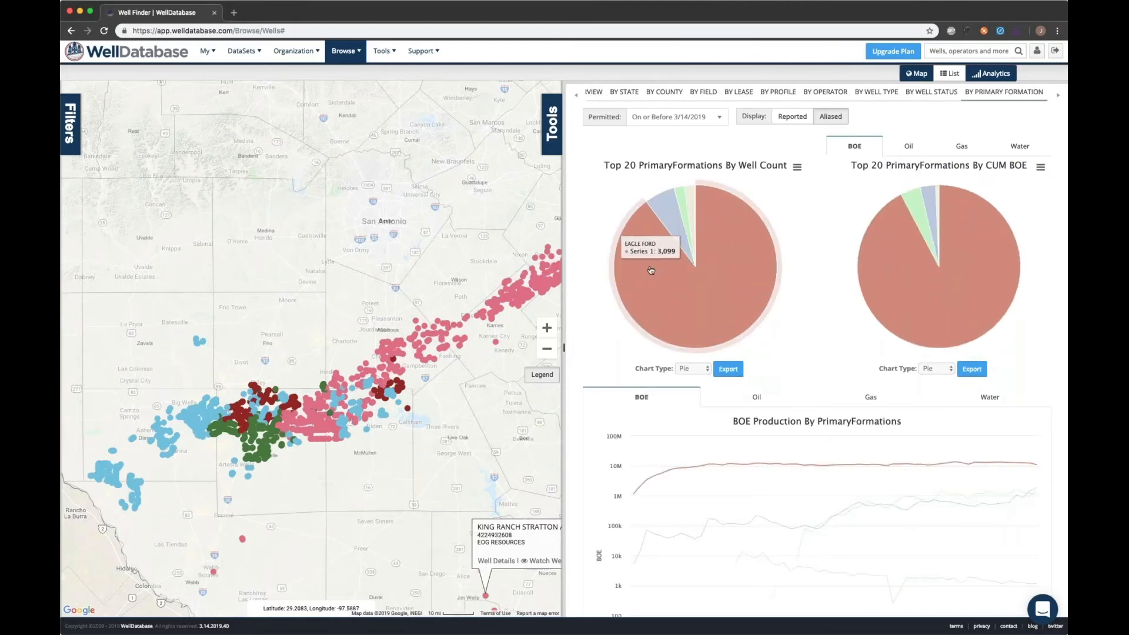
mouse_move(685, 201)
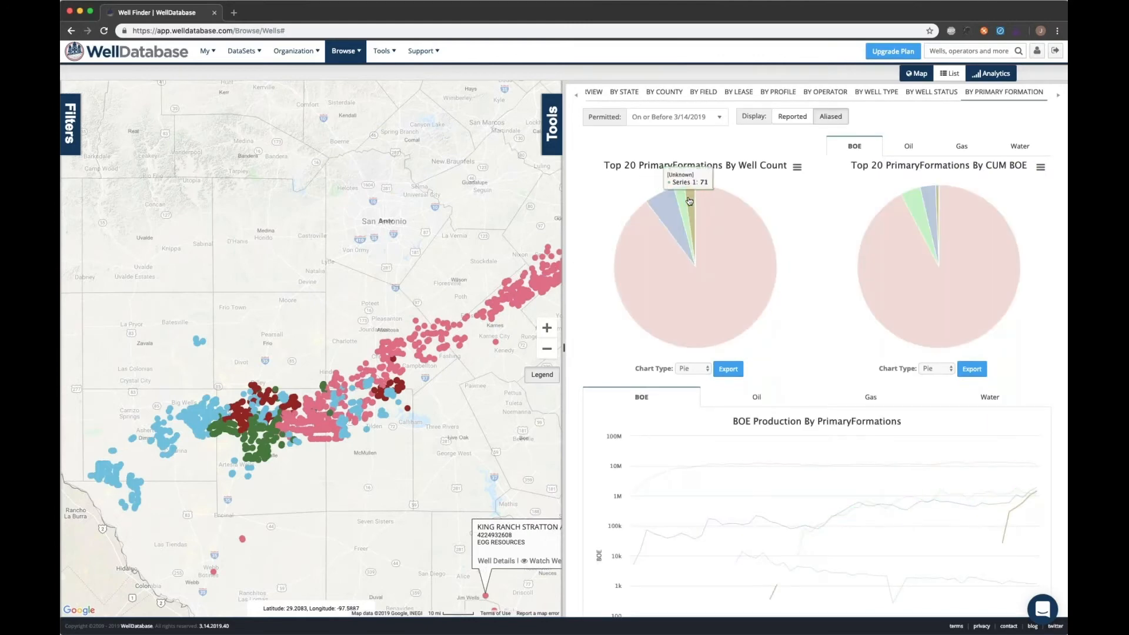
- Restrict the wells to the Eagle Ford primary formation and check that formation in the search filters
scroll(573, 240, "down", 1)
scroll(573, 240, "down", 15)
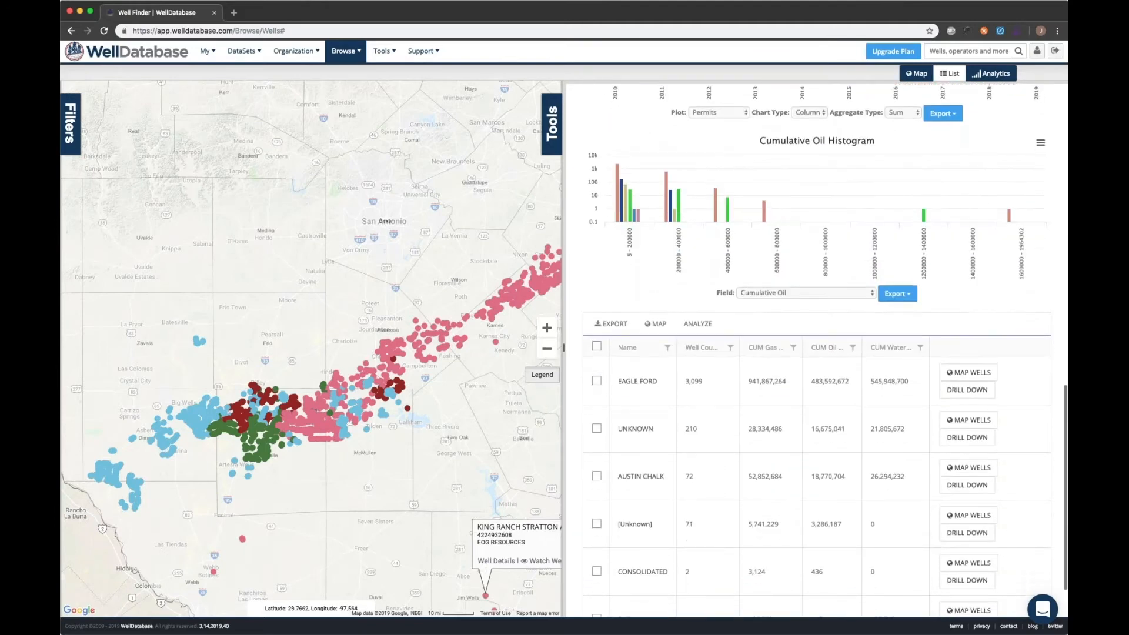
left_click(596, 381)
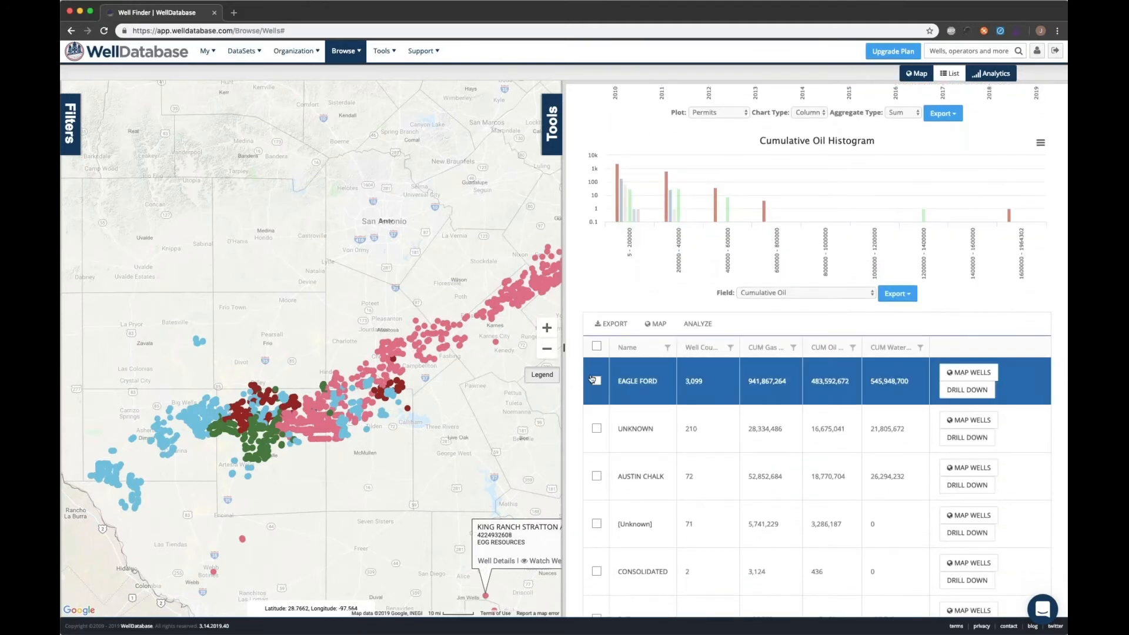
left_click(655, 325)
left_click(68, 129)
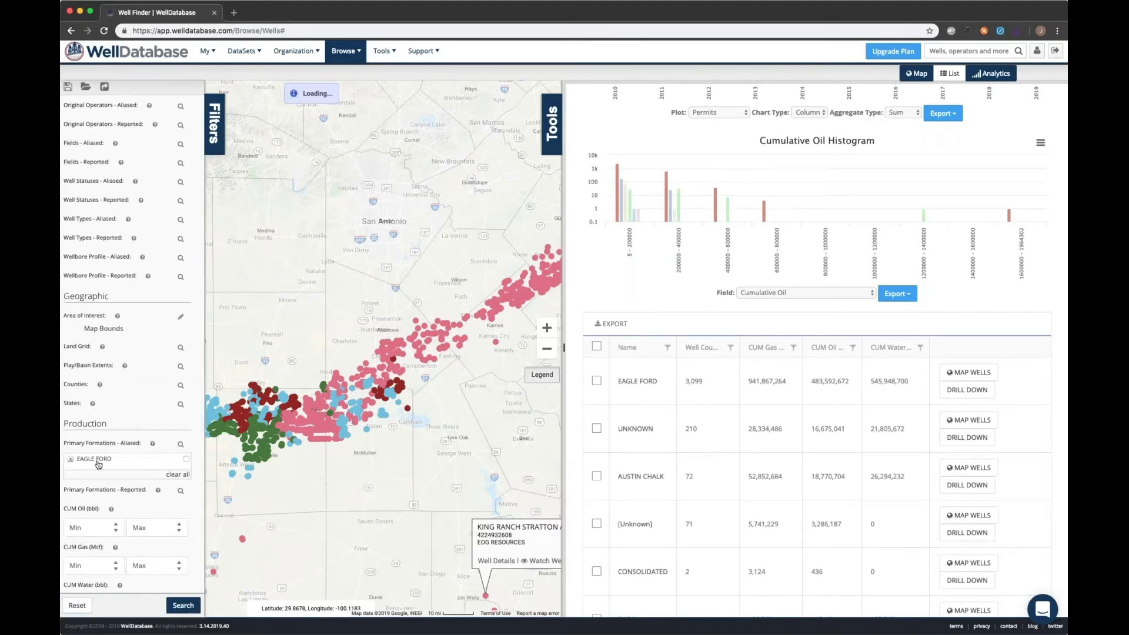
left_click(215, 122)
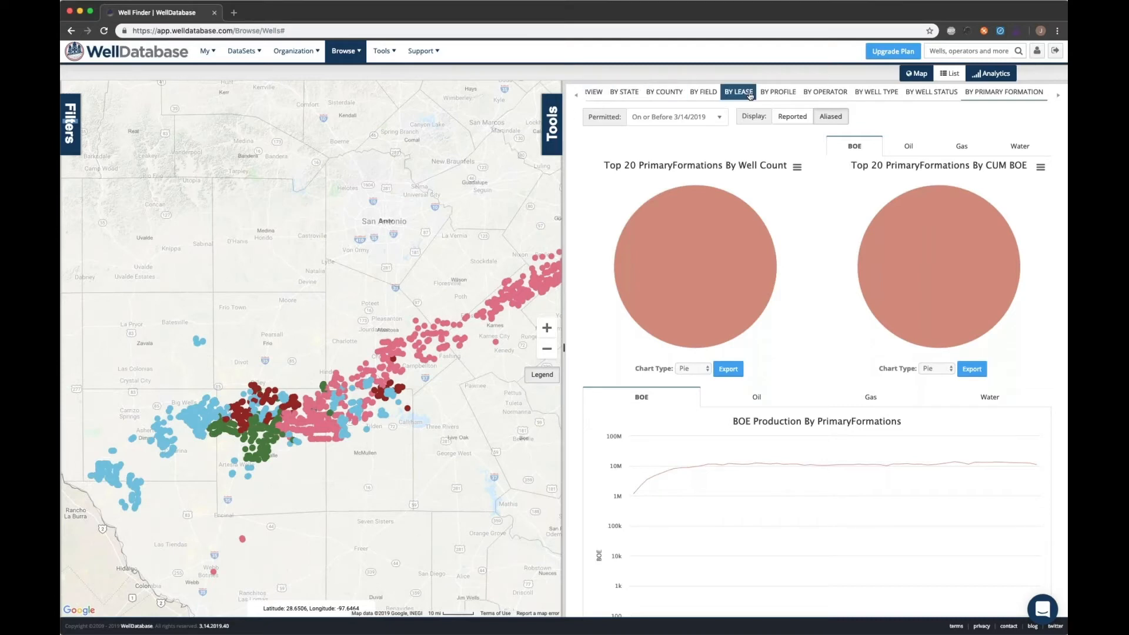
- Open the custom chart analytics and set the Y-axis target property to LateralLength
left_click(1058, 94)
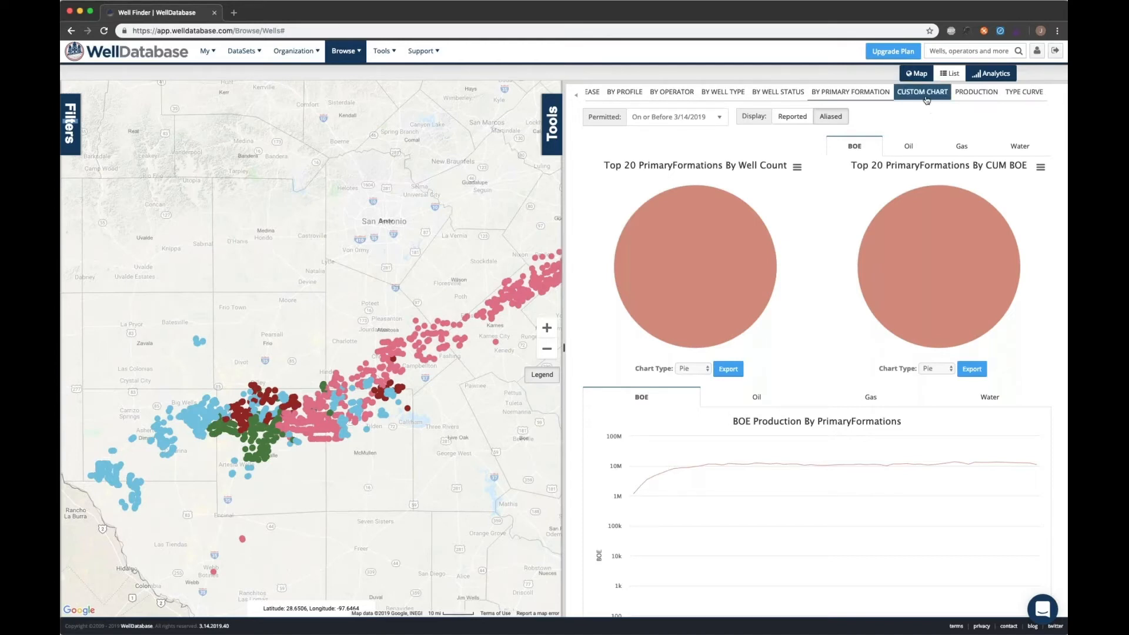
left_click(923, 93)
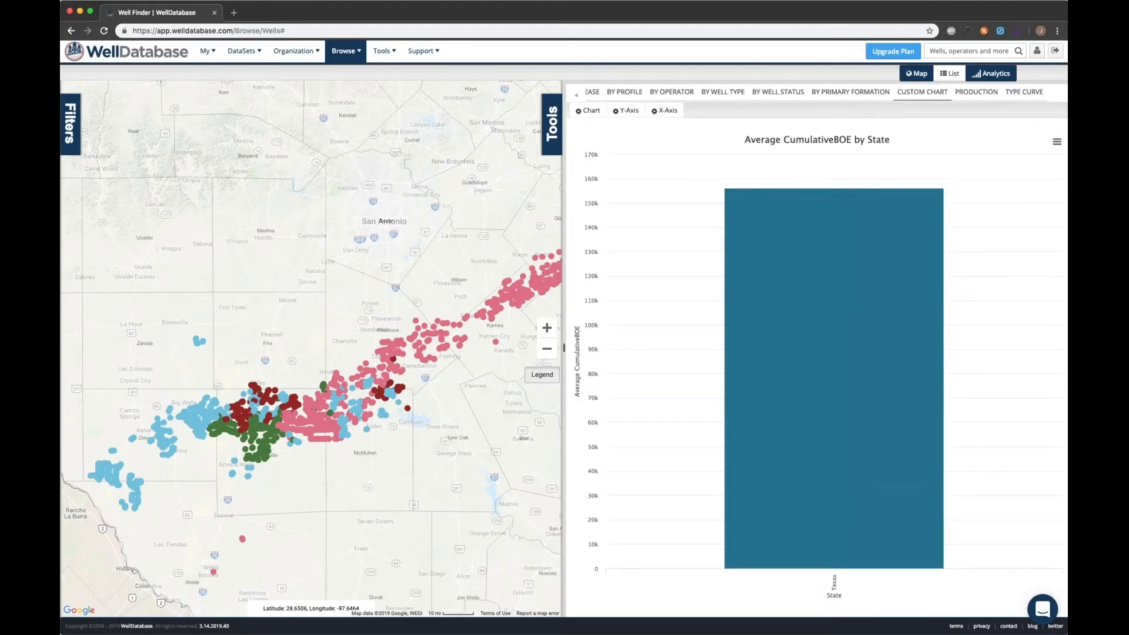
left_click(626, 110)
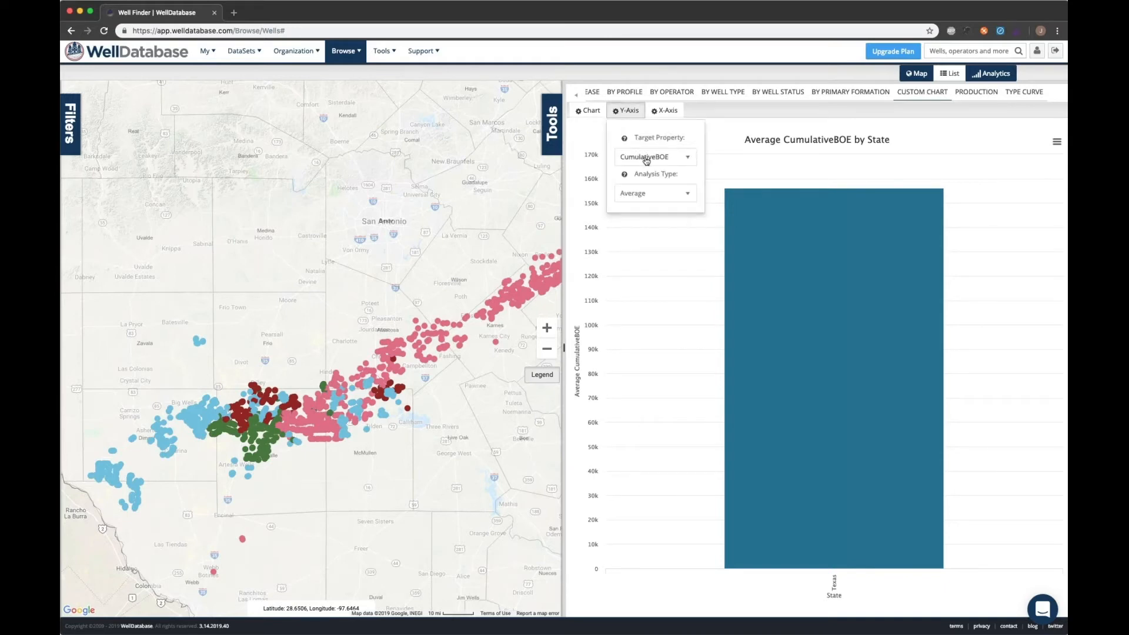
left_click(645, 161)
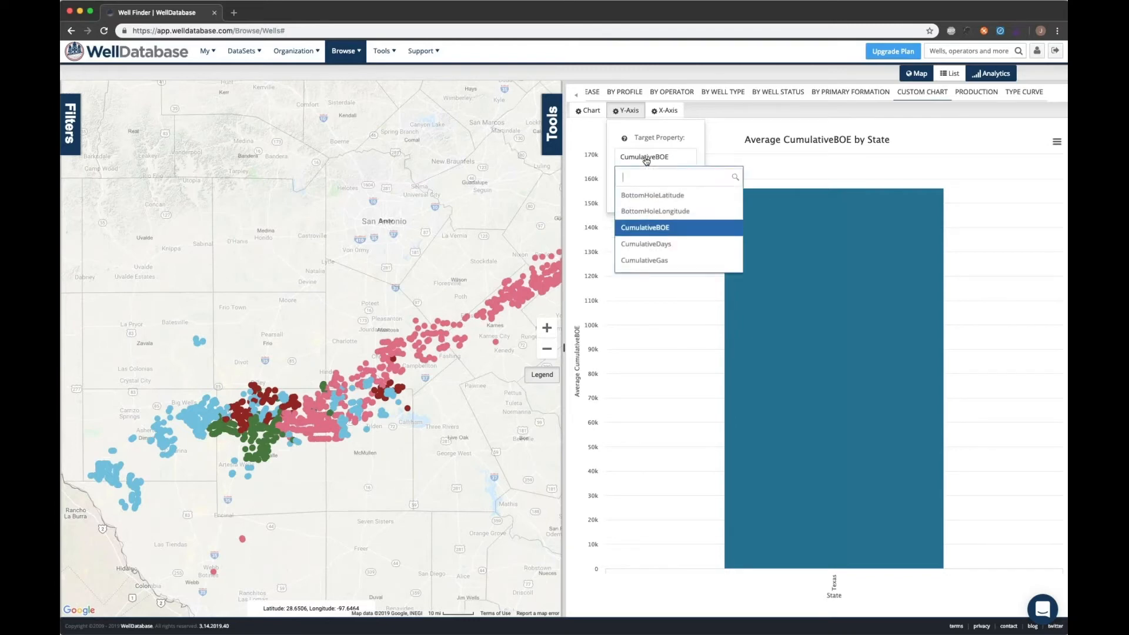
type("long")
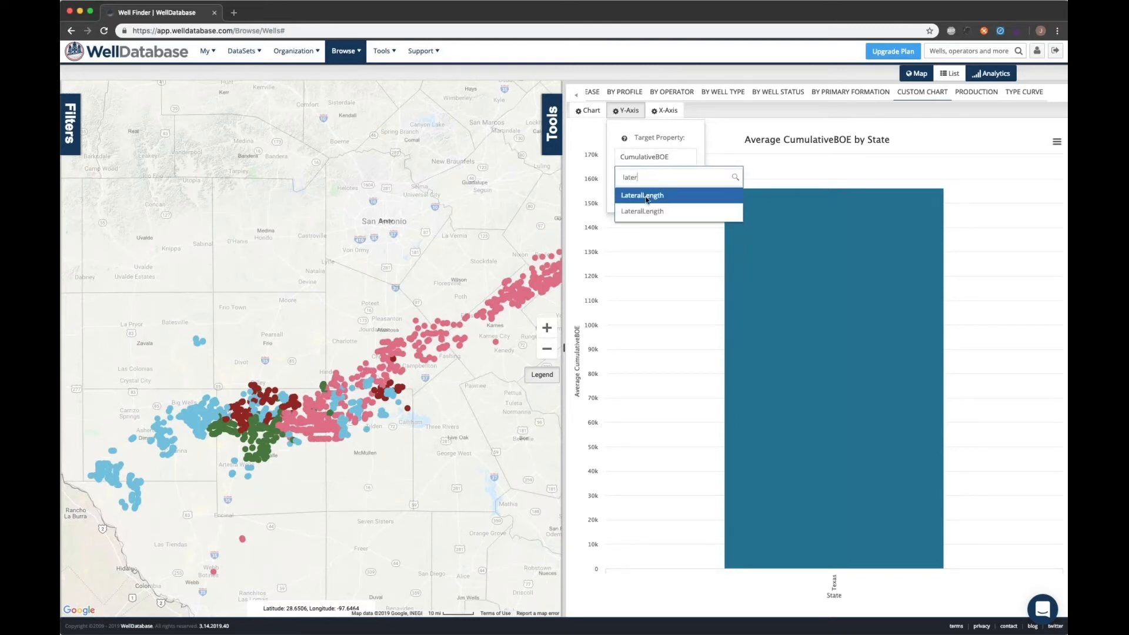
left_click(646, 196)
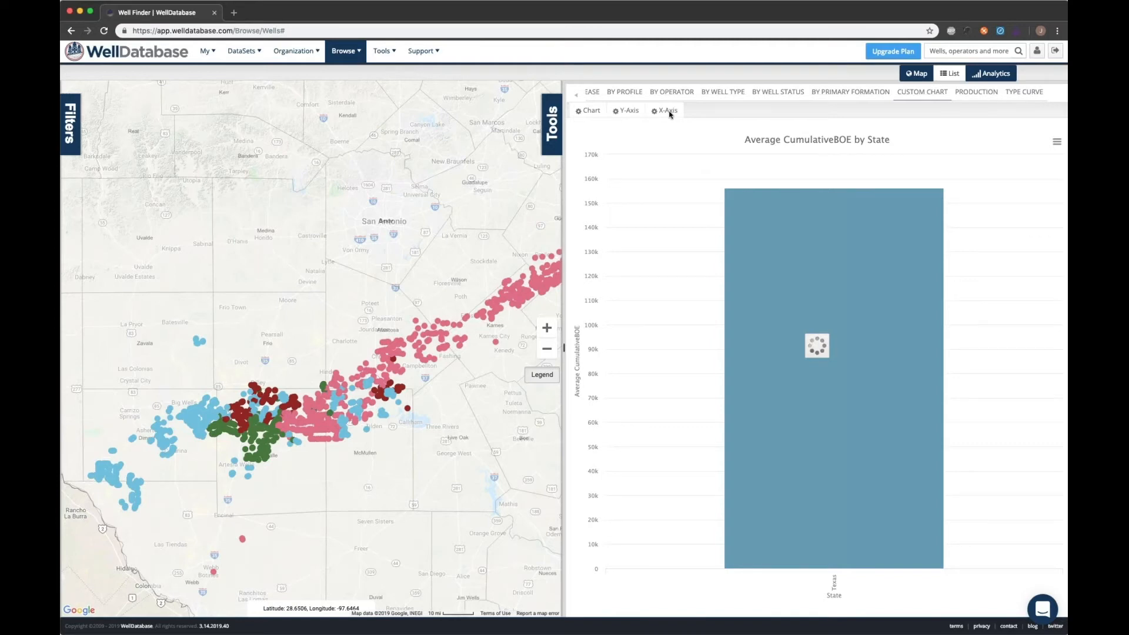
- Group the custom chart's X-axis by FirstSixMonthBOE
left_click(669, 112)
left_click(678, 160)
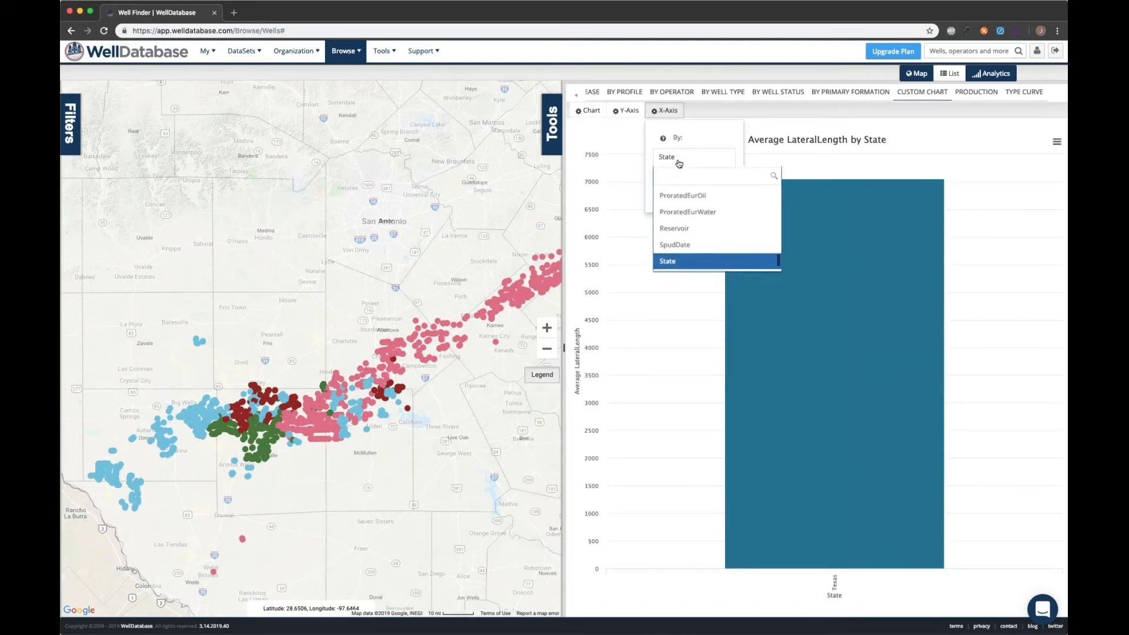
type("firsts")
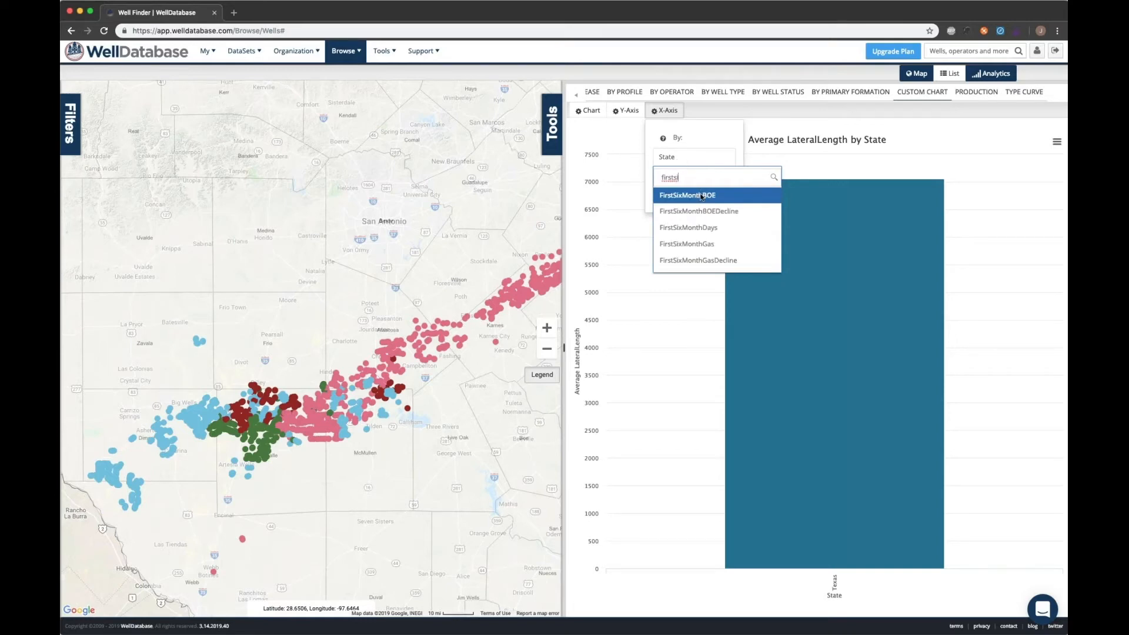
left_click(700, 195)
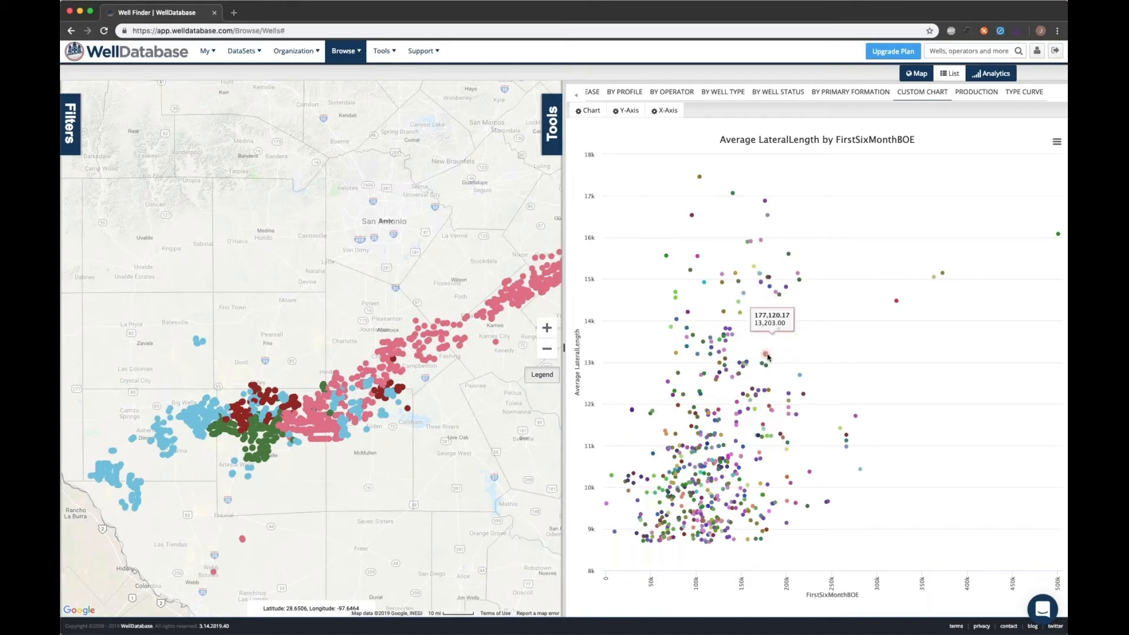
- Narrow the map to the area where the red, green and blue wells meet so the chart covers only those wells
left_click(258, 414)
left_click_drag(256, 413, 278, 438)
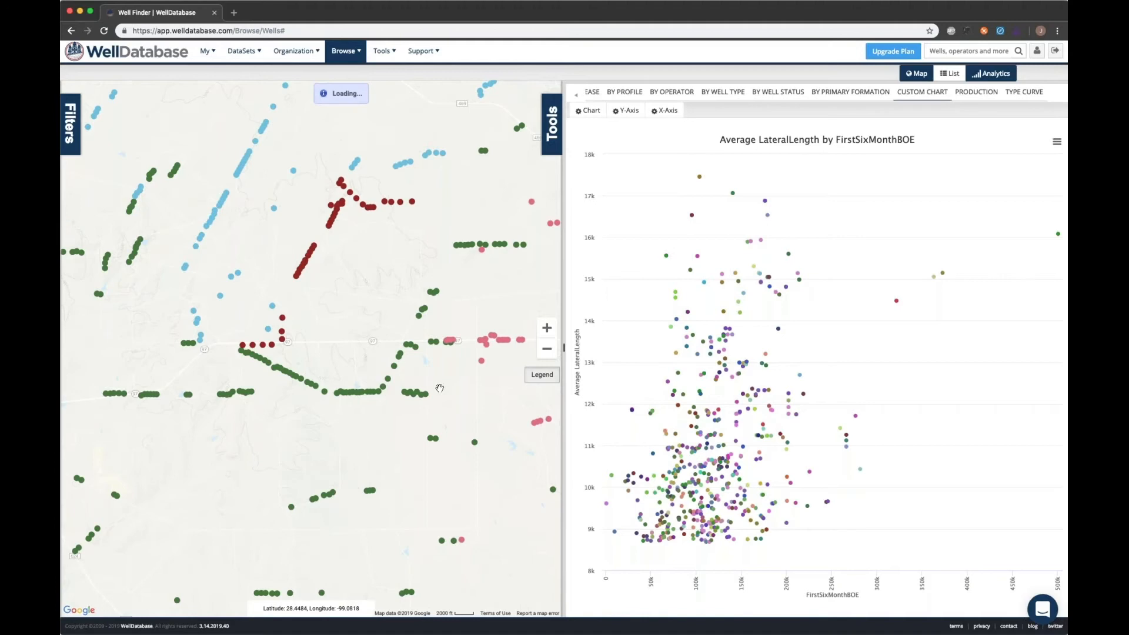
left_click(546, 328)
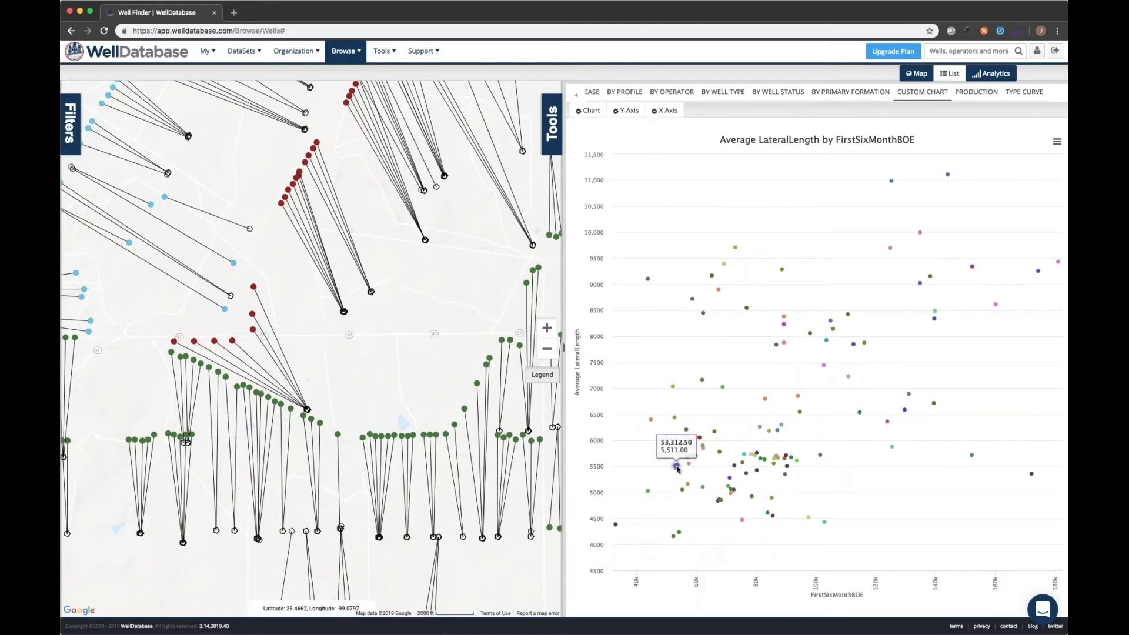
- Set the custom chart's Y-axis target property to ProppantMassLbs
left_click(627, 110)
left_click(651, 156)
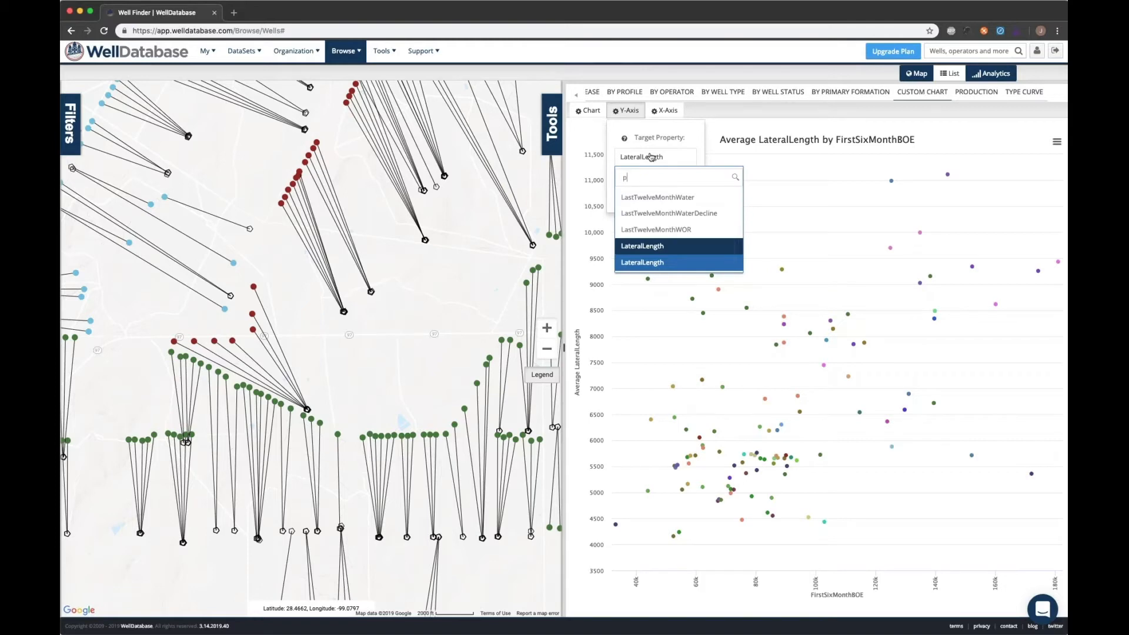
key("Return")
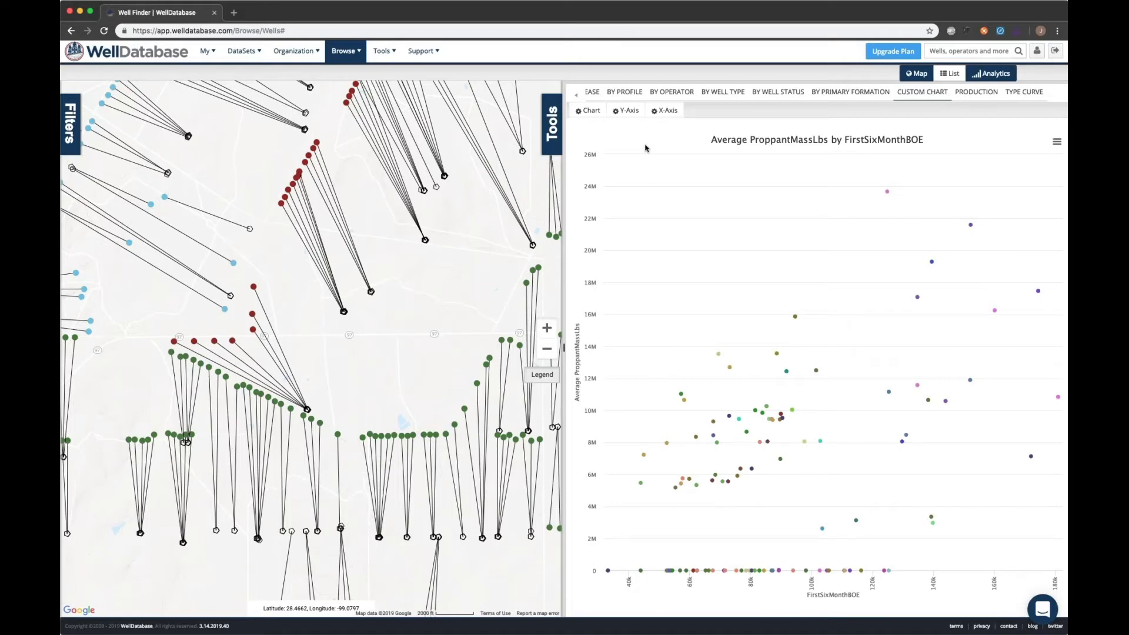
- Filter out wells without proppant data by searching with a minimum total proppant mass of 4000000
mouse_move(639, 569)
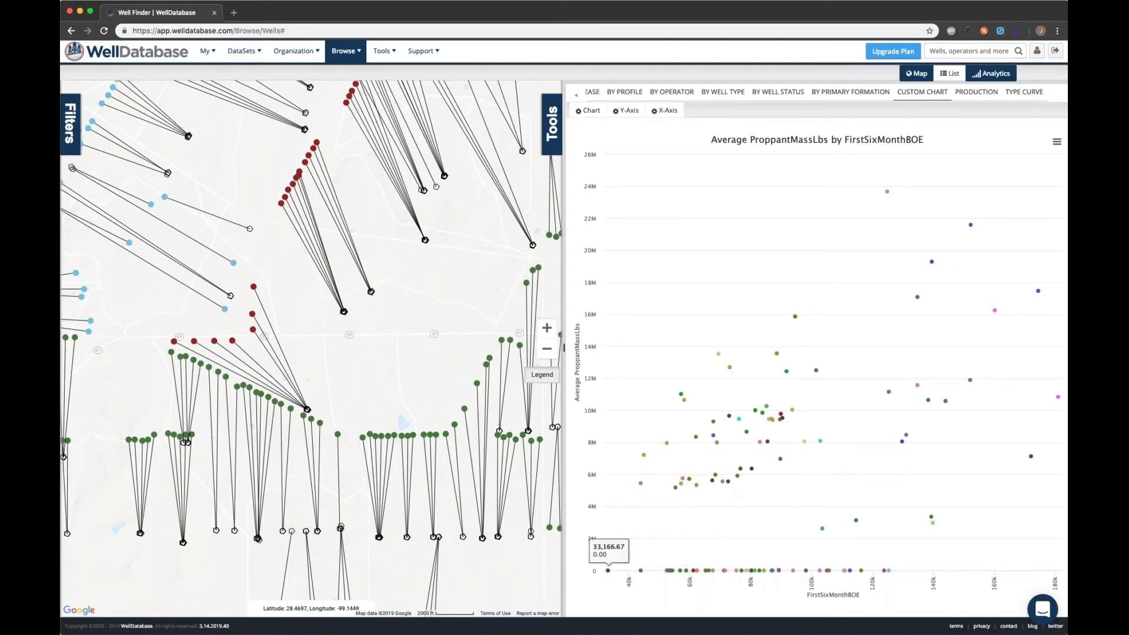
left_click(70, 124)
scroll(196, 487, "down", 15)
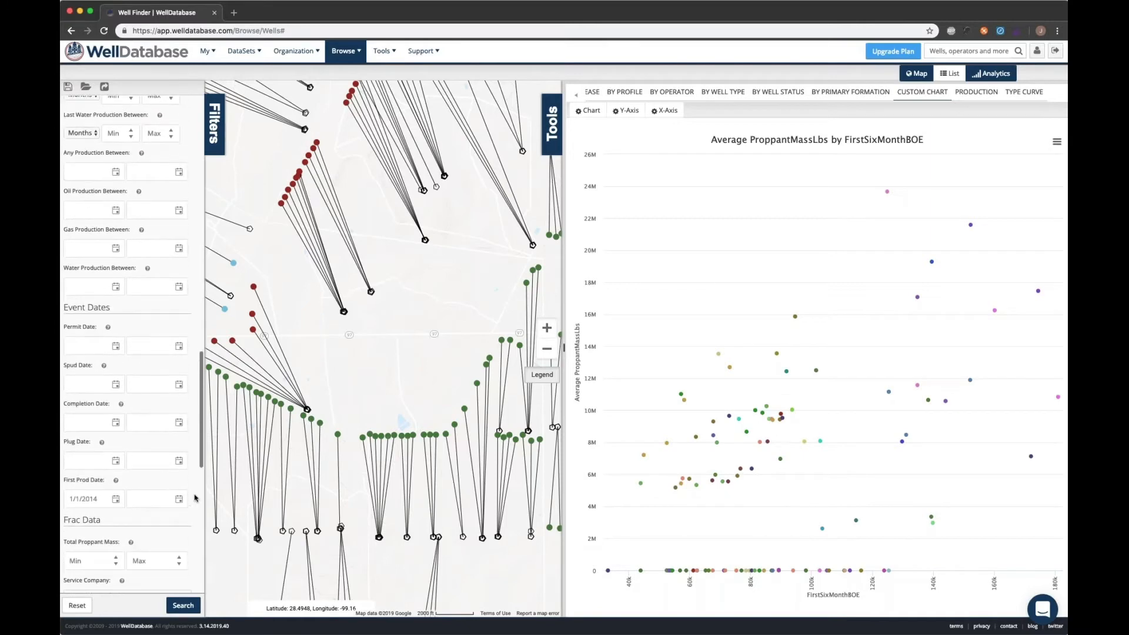
scroll(195, 498, "down", 2)
scroll(194, 498, "down", 5)
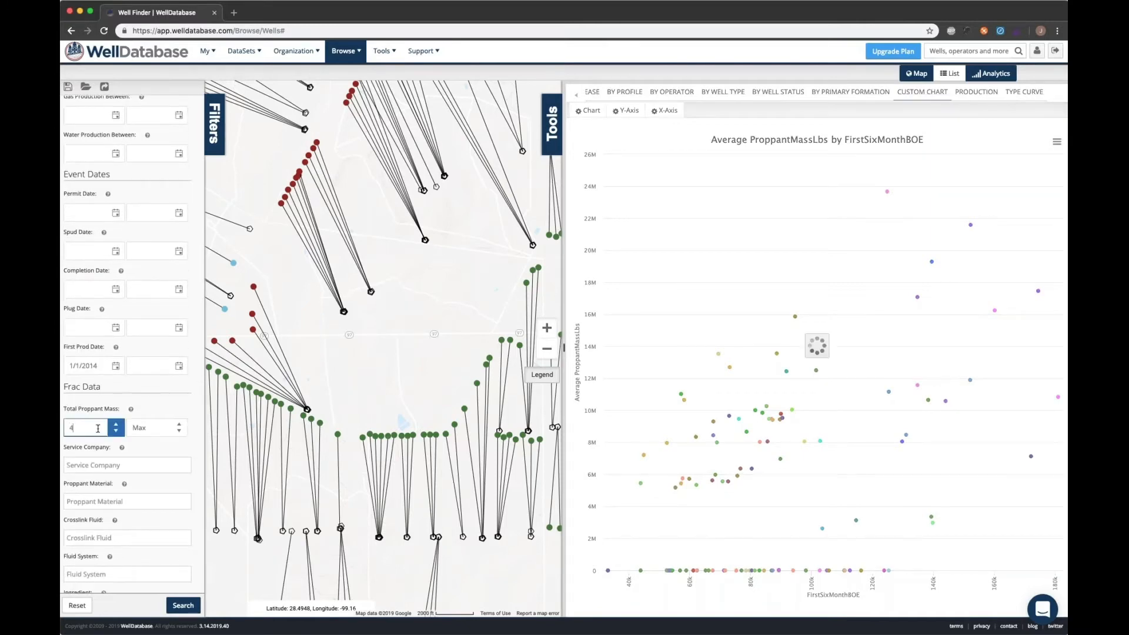
type("4000000")
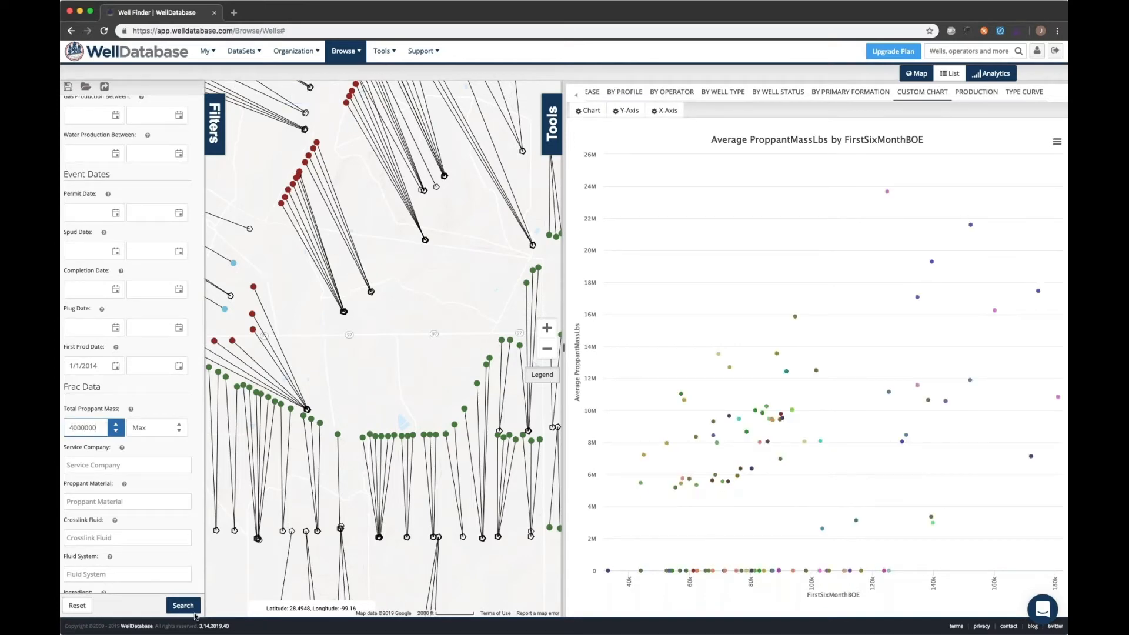
left_click(192, 611)
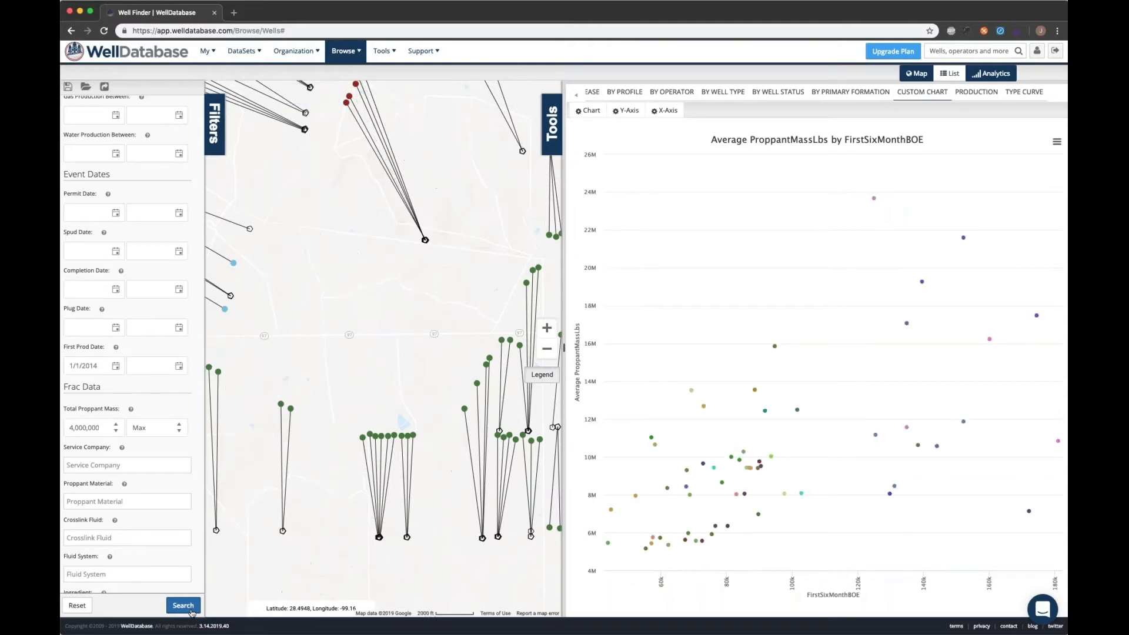
left_click(219, 144)
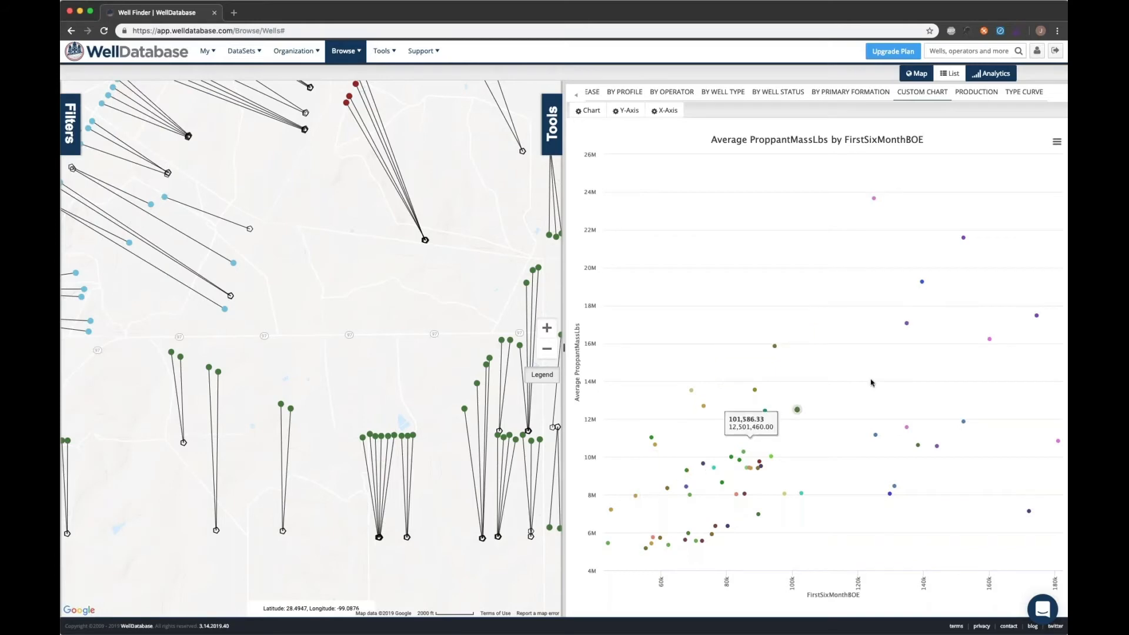
- Inspect the higher points of the scatter chart and review its available chart types and Y-axis settings
mouse_move(954, 323)
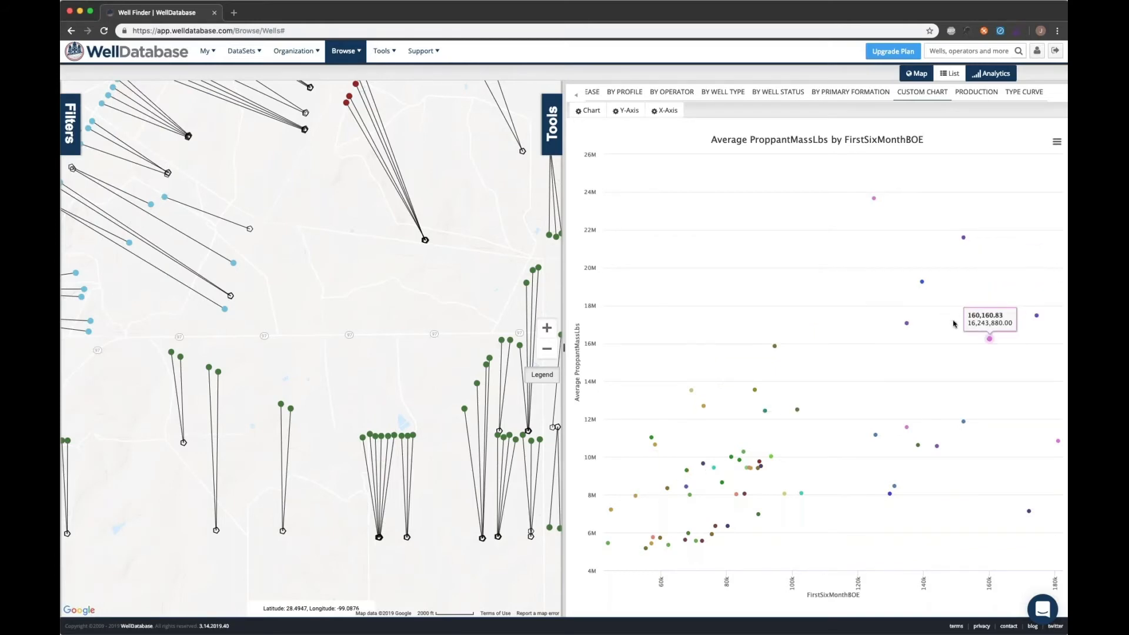
left_click(588, 110)
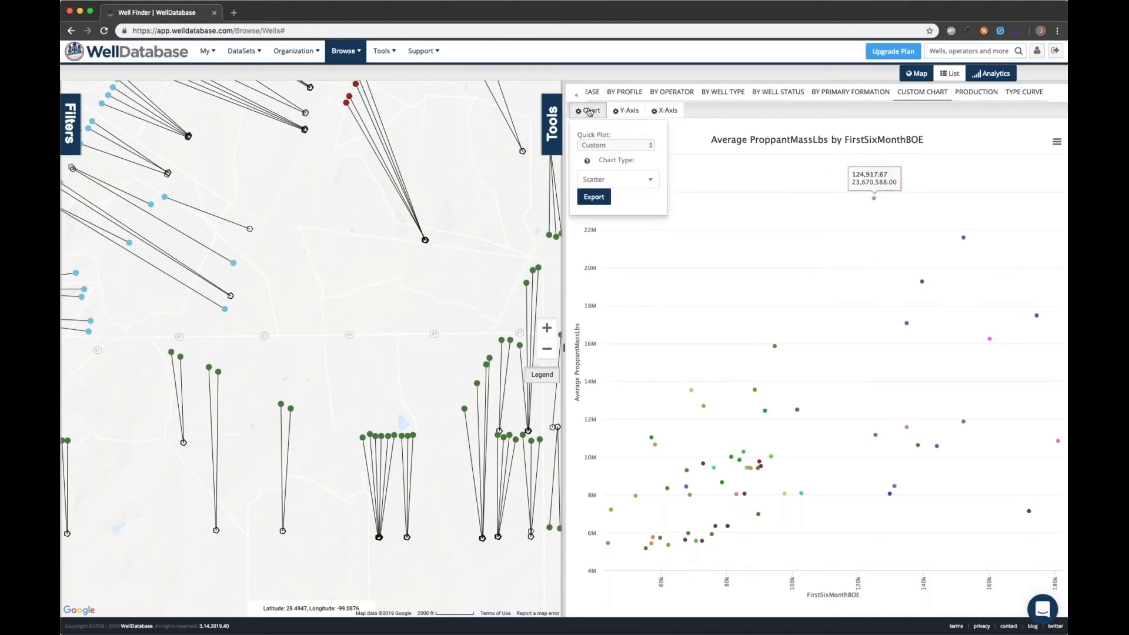
left_click(645, 179)
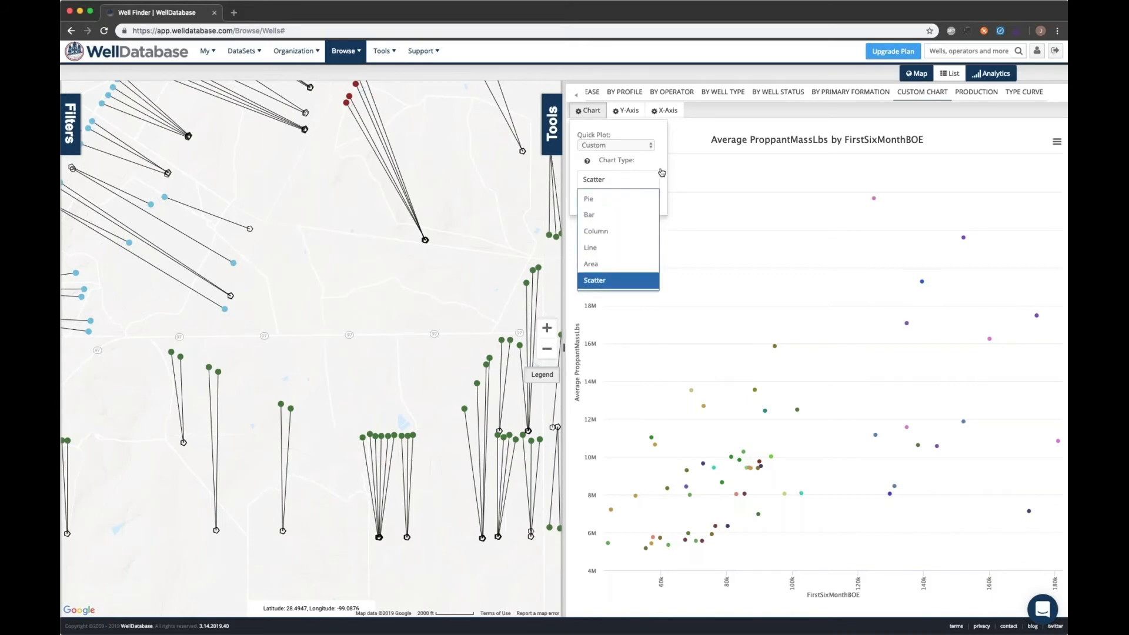
left_click(639, 134)
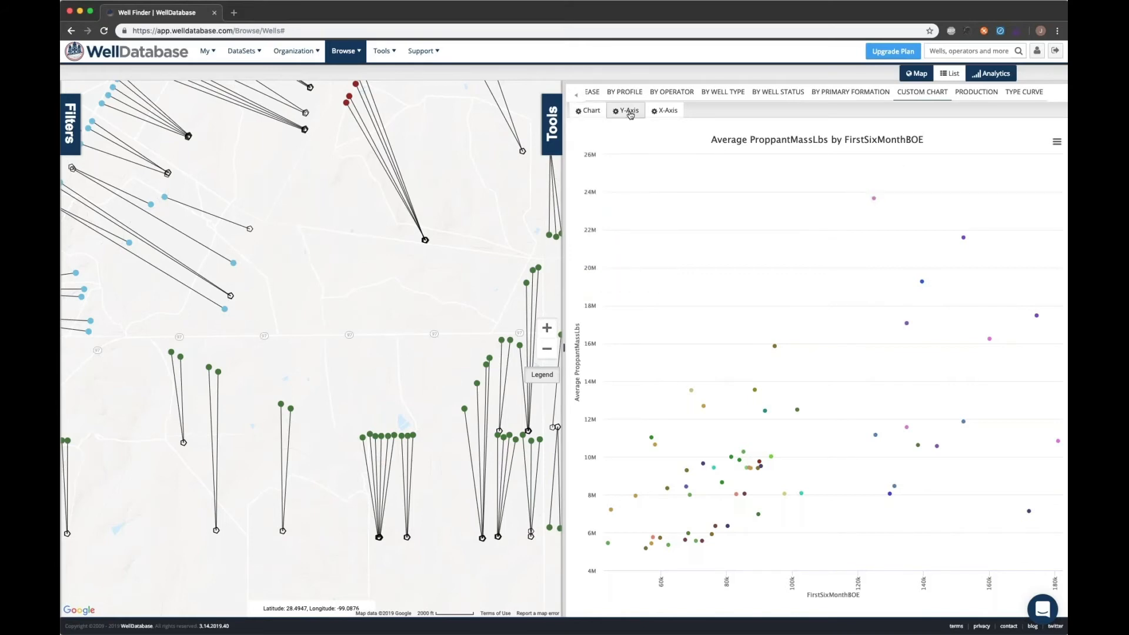
left_click(629, 114)
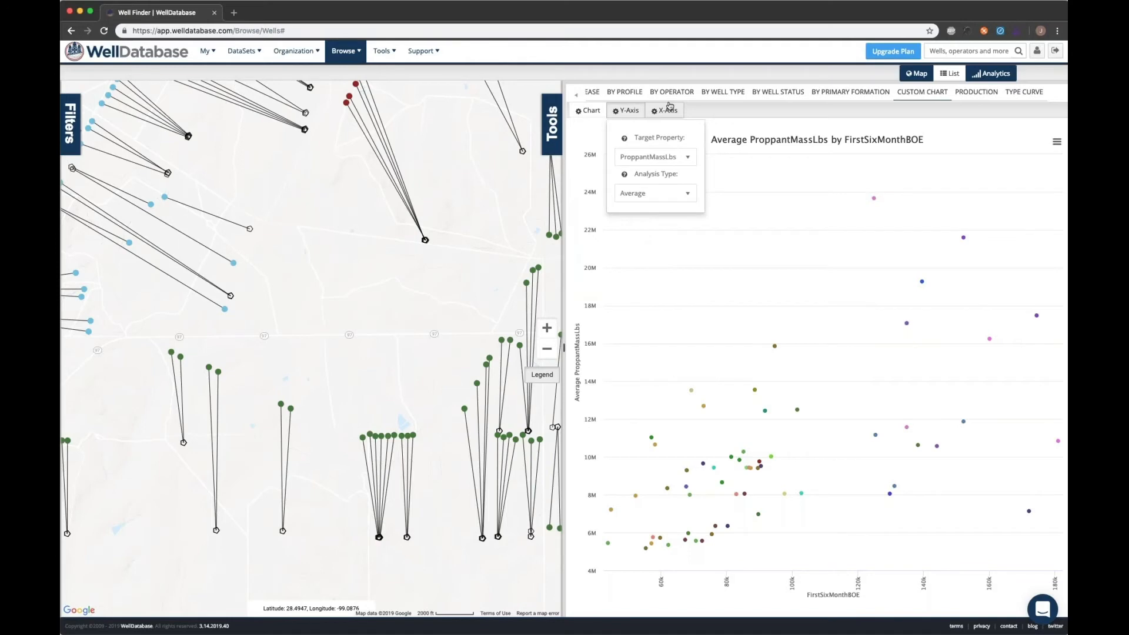
- Sub-group the custom chart's X-axis by Api and inspect the point with the highest proppant mass
left_click(669, 107)
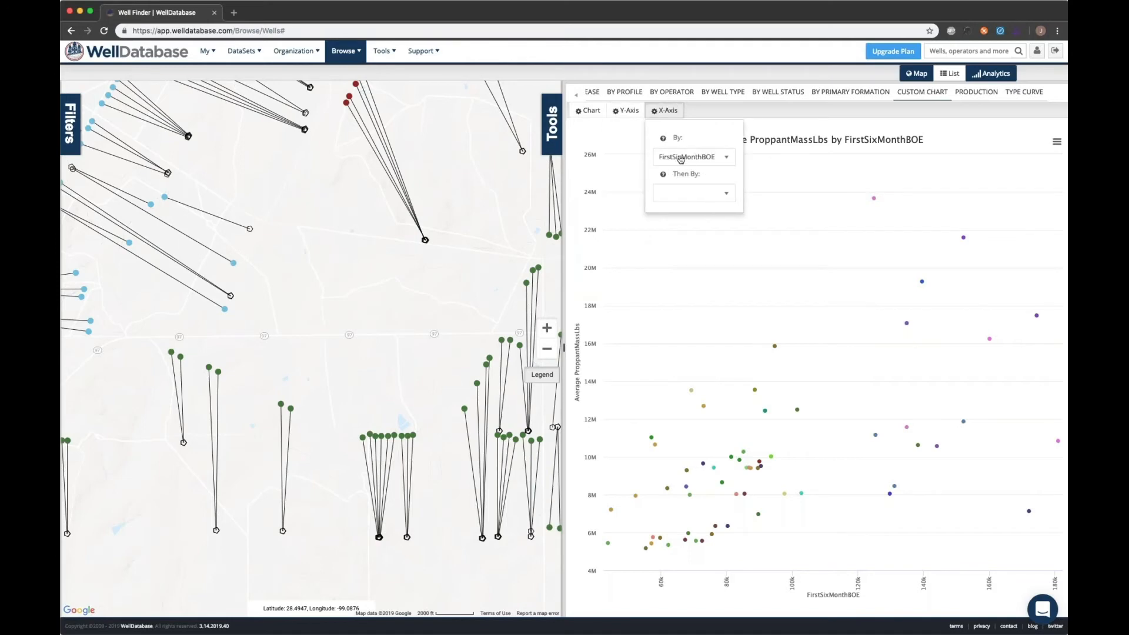
left_click(726, 196)
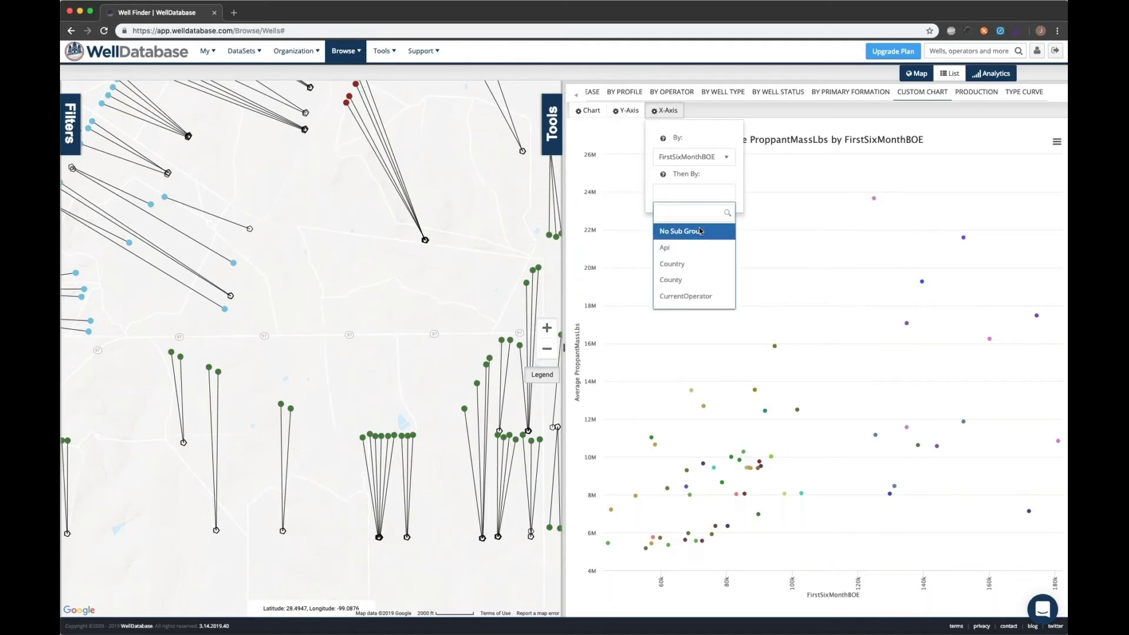
left_click(691, 249)
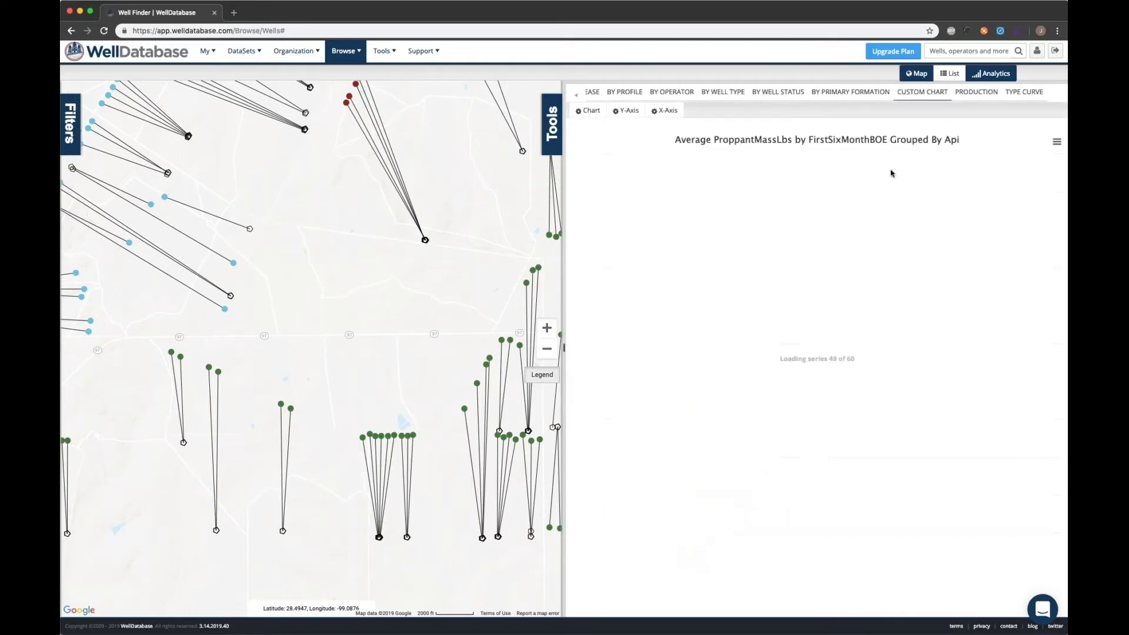
mouse_move(987, 235)
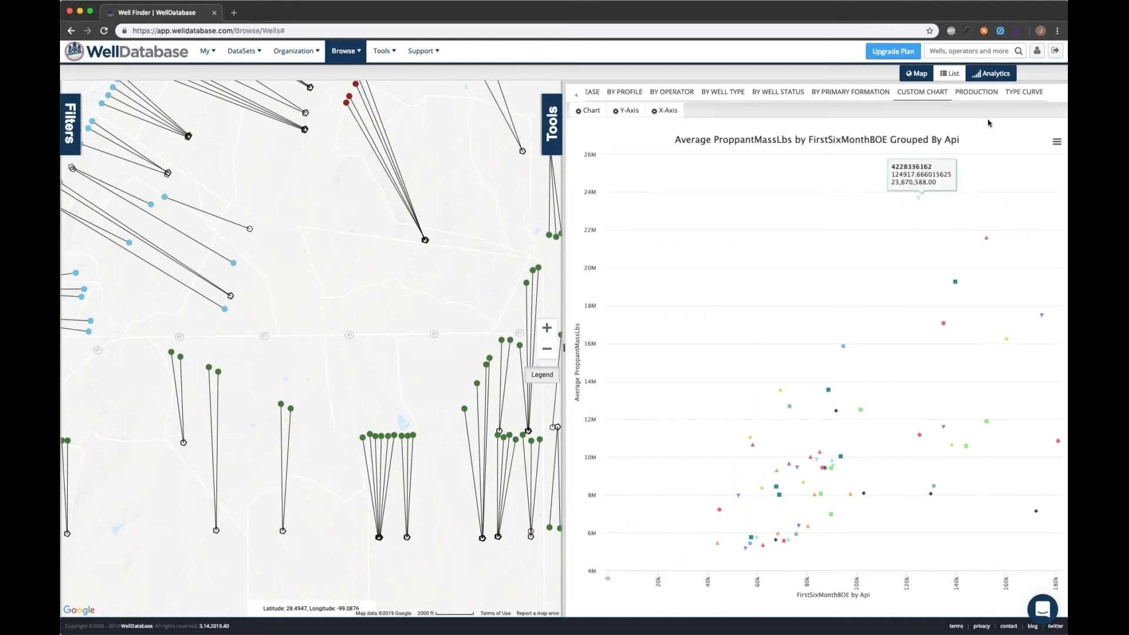
- Open the production analytics, inspect the production chart, and select the 08/2014 row in the monthly table
left_click(982, 98)
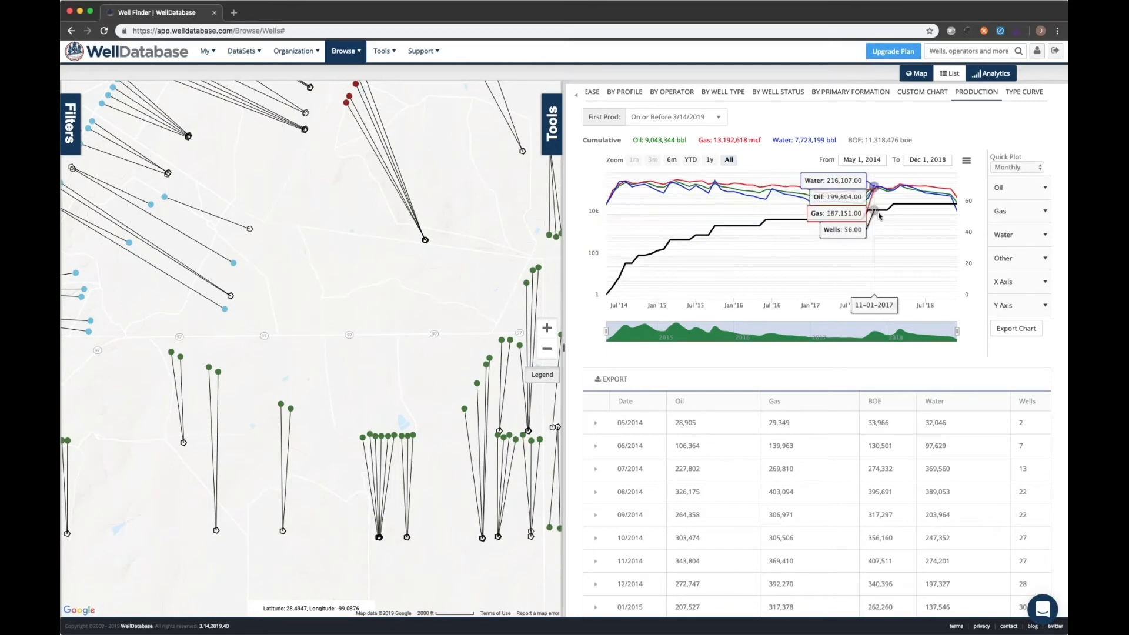
left_click(759, 467)
scroll(758, 463, "down", 1)
left_click(758, 469)
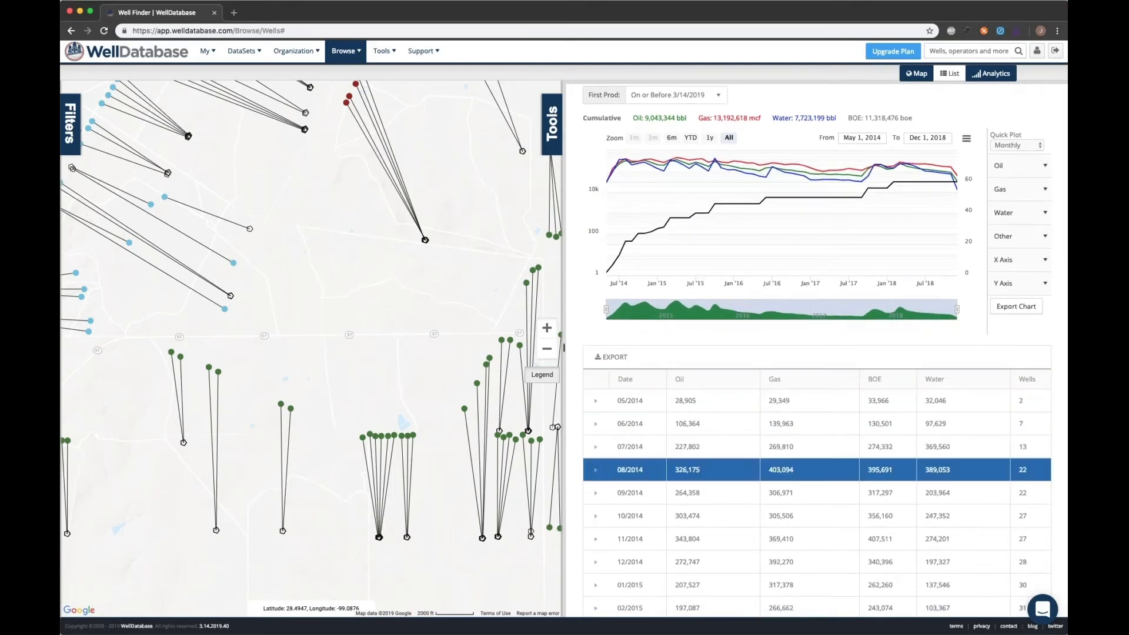
scroll(697, 390, "down", 2)
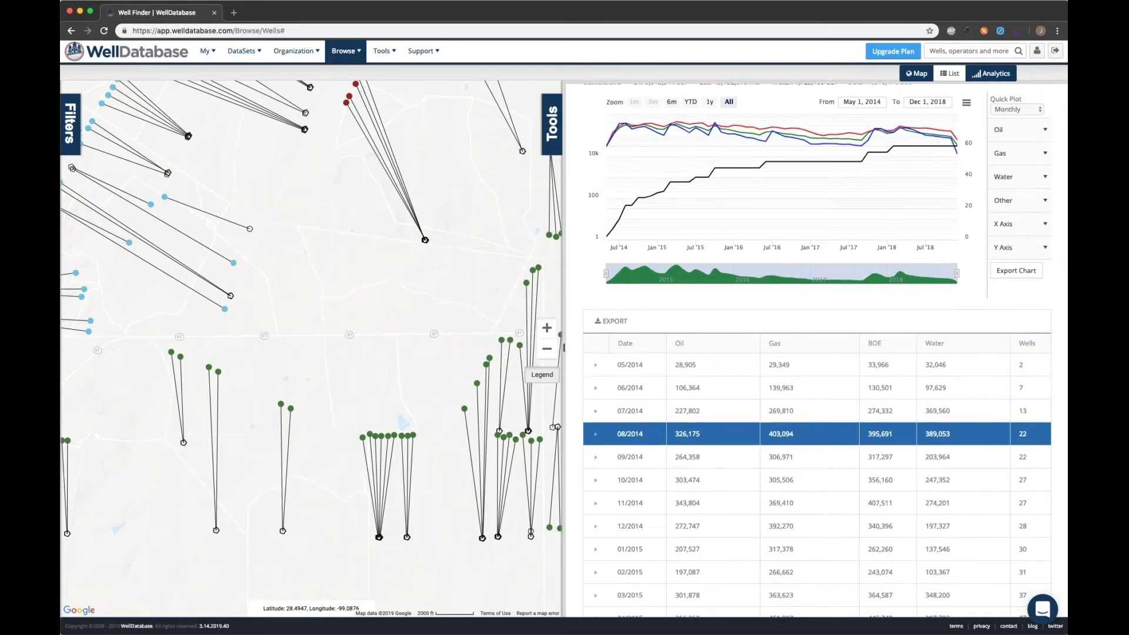
- Browse the monthly production rows and expand 04/2015 to examine its production by well
key("Up")
key("Up")
key("Up")
key("Down")
key("Down")
key("Down")
key("Down")
key("Down")
key("Down")
scroll(706, 514, "down", 5)
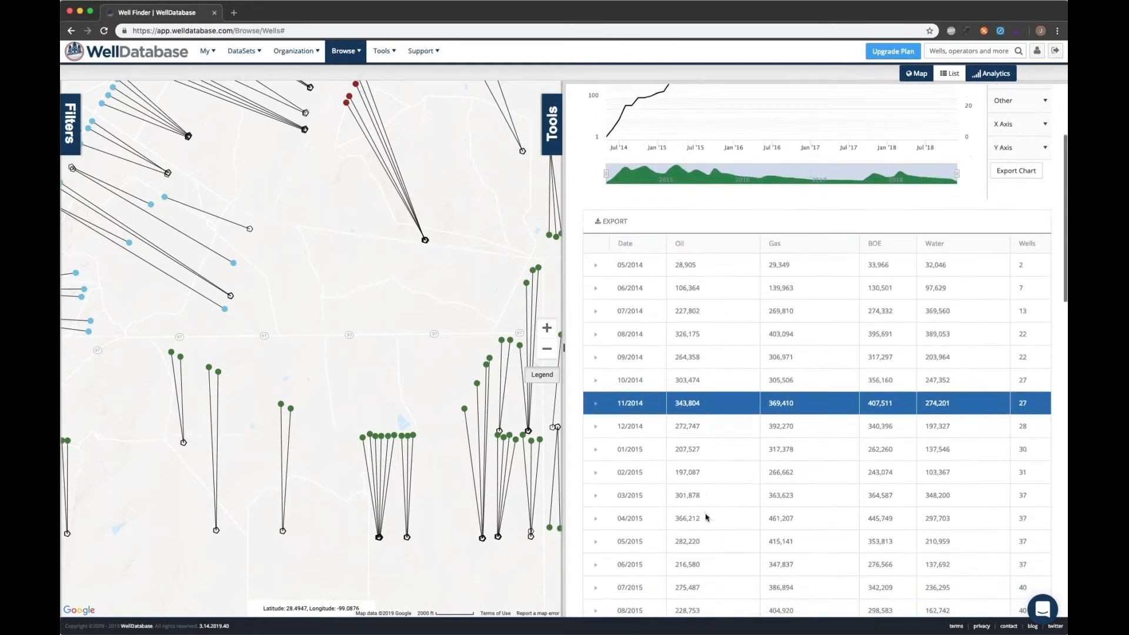
left_click(707, 517)
key("Up")
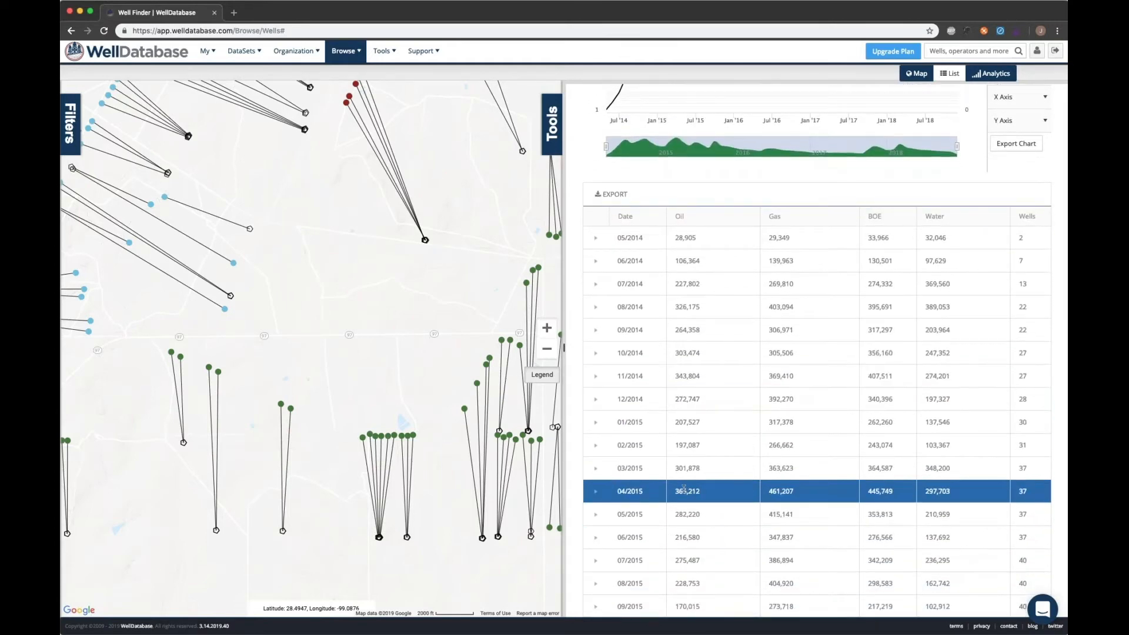
left_click(595, 492)
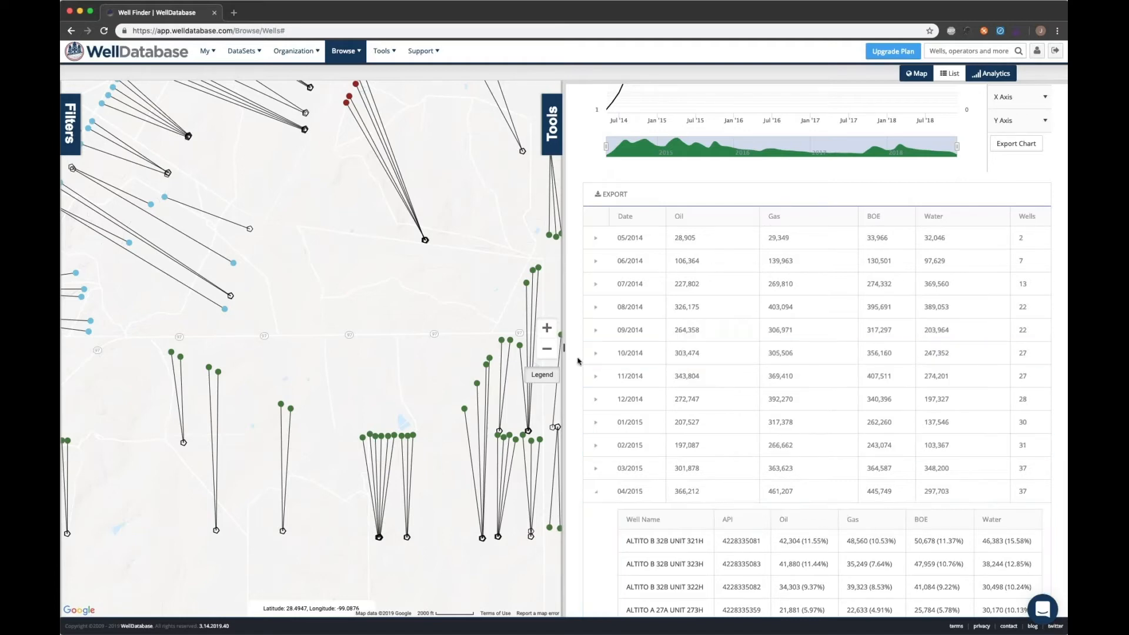
scroll(579, 360, "up", 3)
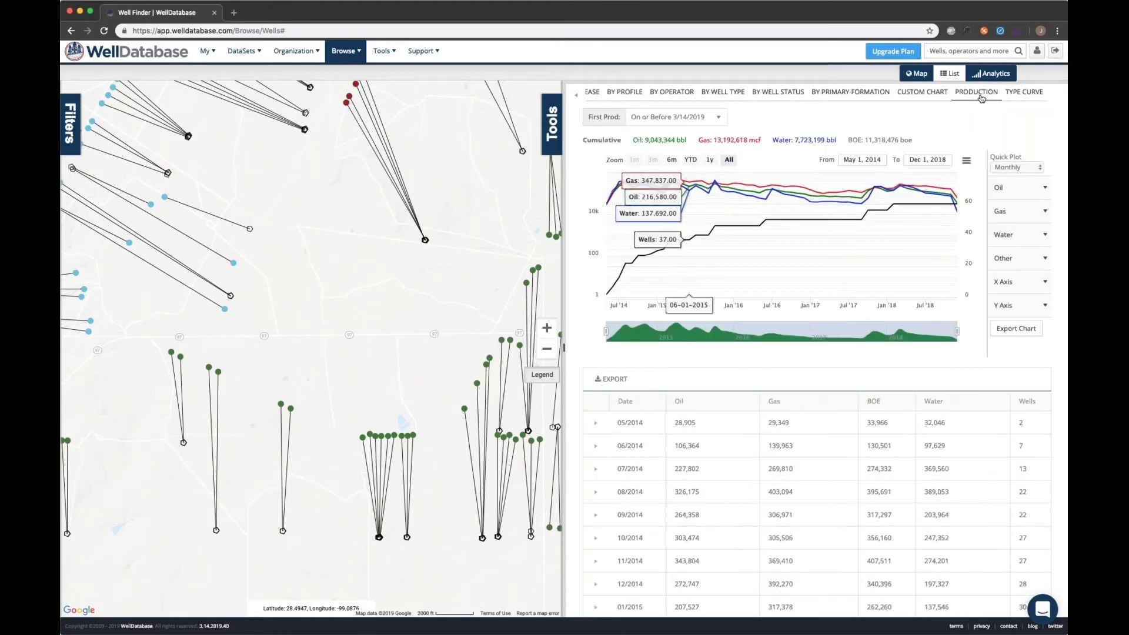
- Open the type curve analytics and limit the chart range to about the first 39 months
left_click(1043, 92)
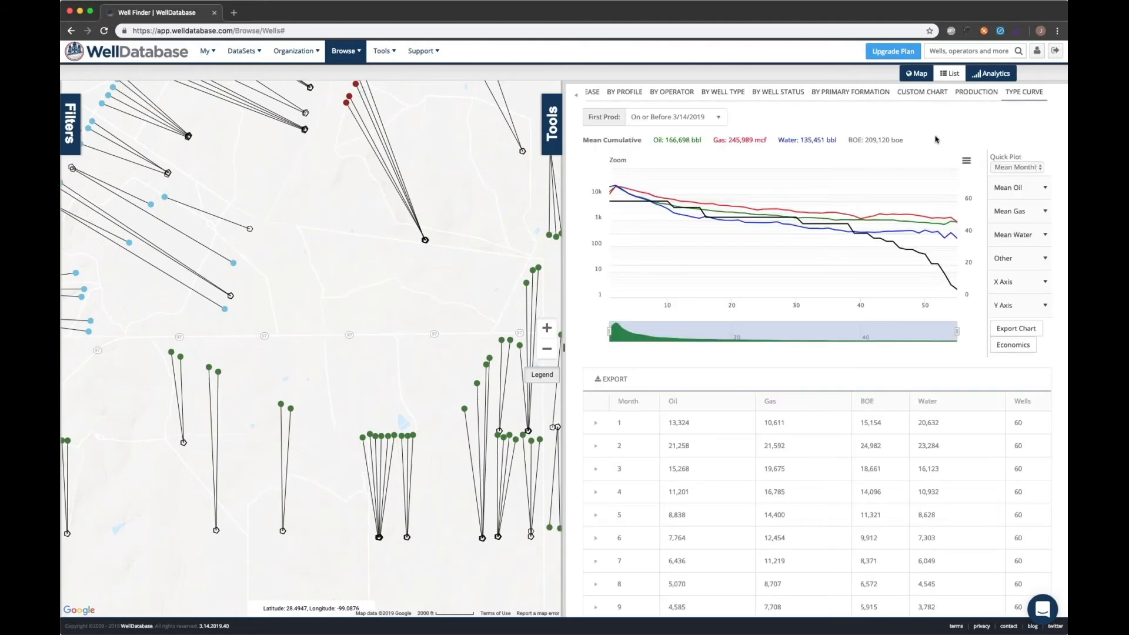
left_click(598, 429)
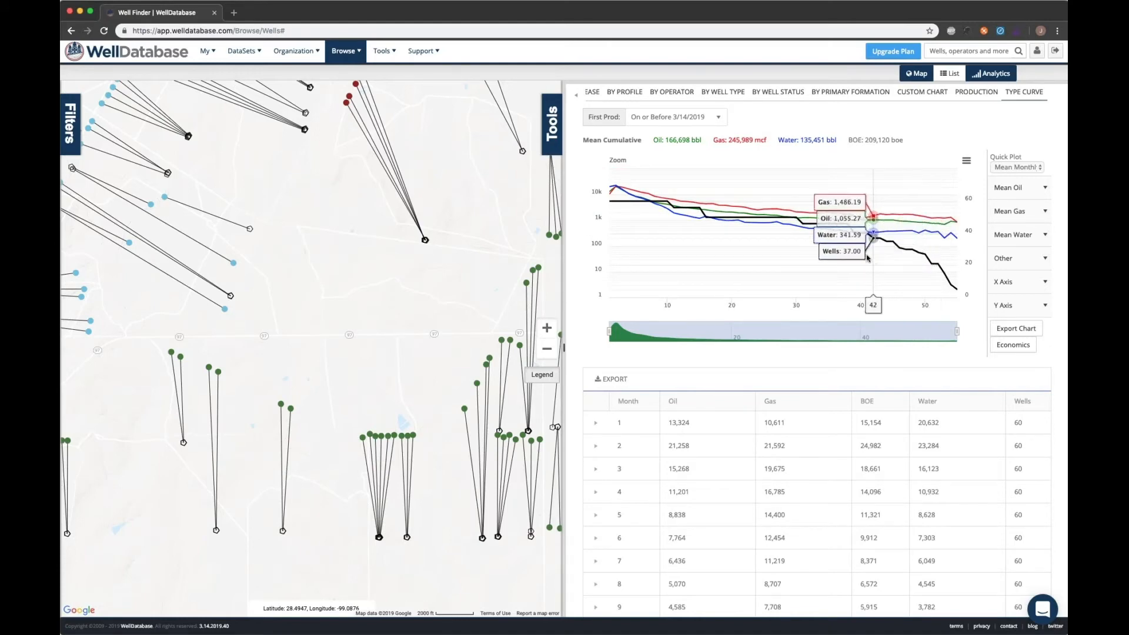
left_click_drag(858, 258, 629, 255)
left_click_drag(629, 331, 607, 334)
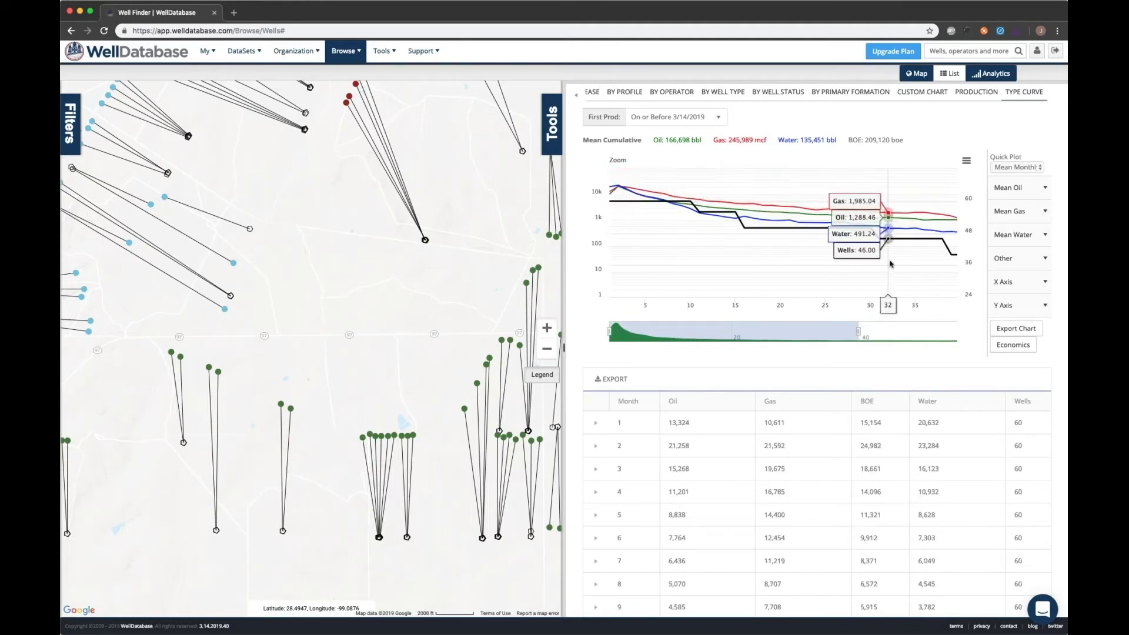
- Open the economics for the trimmed type curve and examine the oil total and the combined total in the overview
left_click(1013, 346)
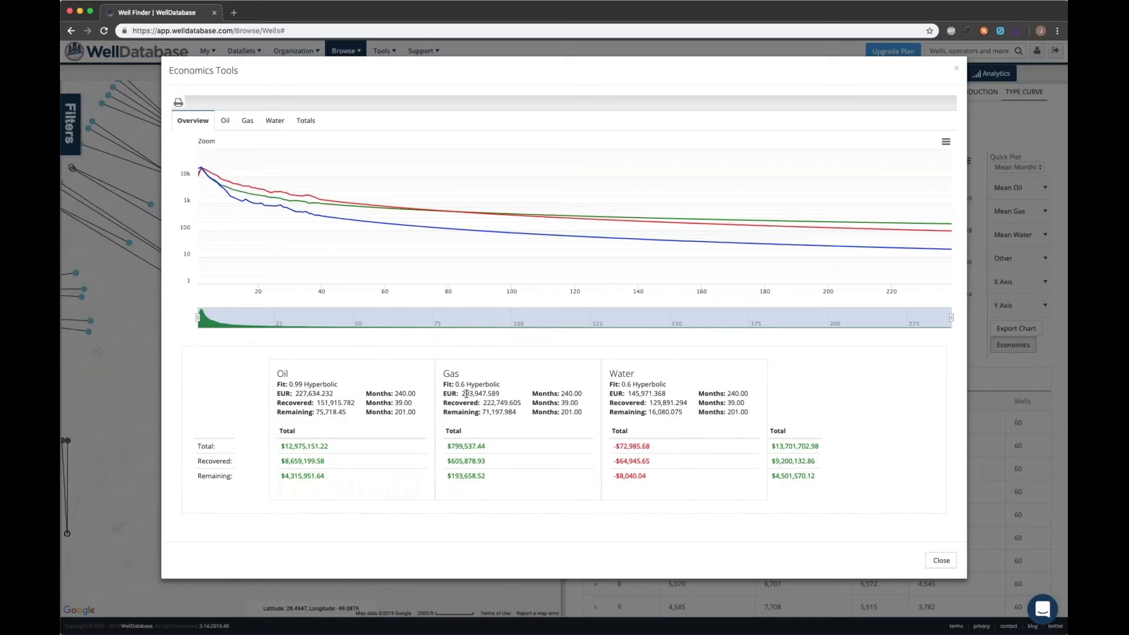
double_click(289, 446)
left_click(356, 451)
double_click(785, 447)
- Examine the oil economics, including the selling price, tax rate, volumetrics and gross totals
left_click(225, 122)
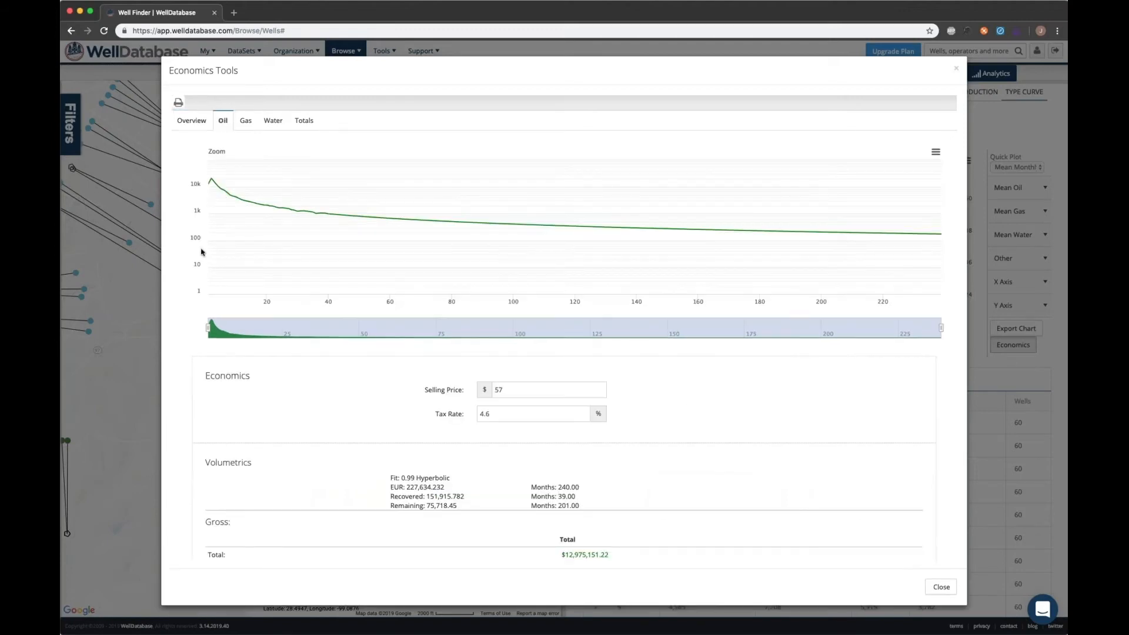
scroll(342, 438, "down", 3)
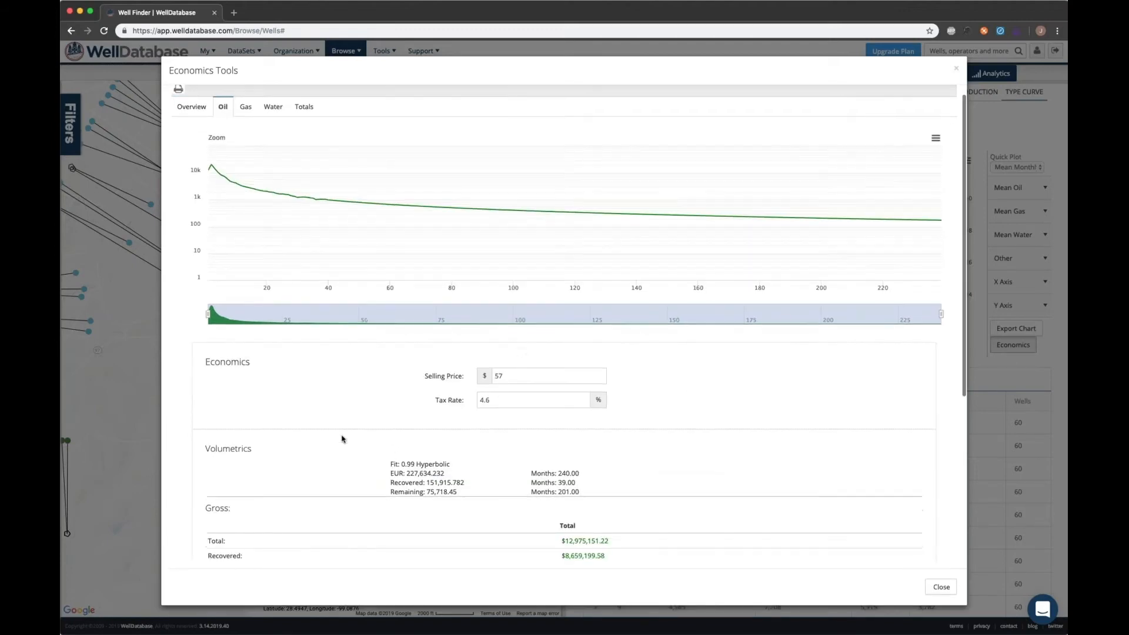
scroll(343, 439, "down", 6)
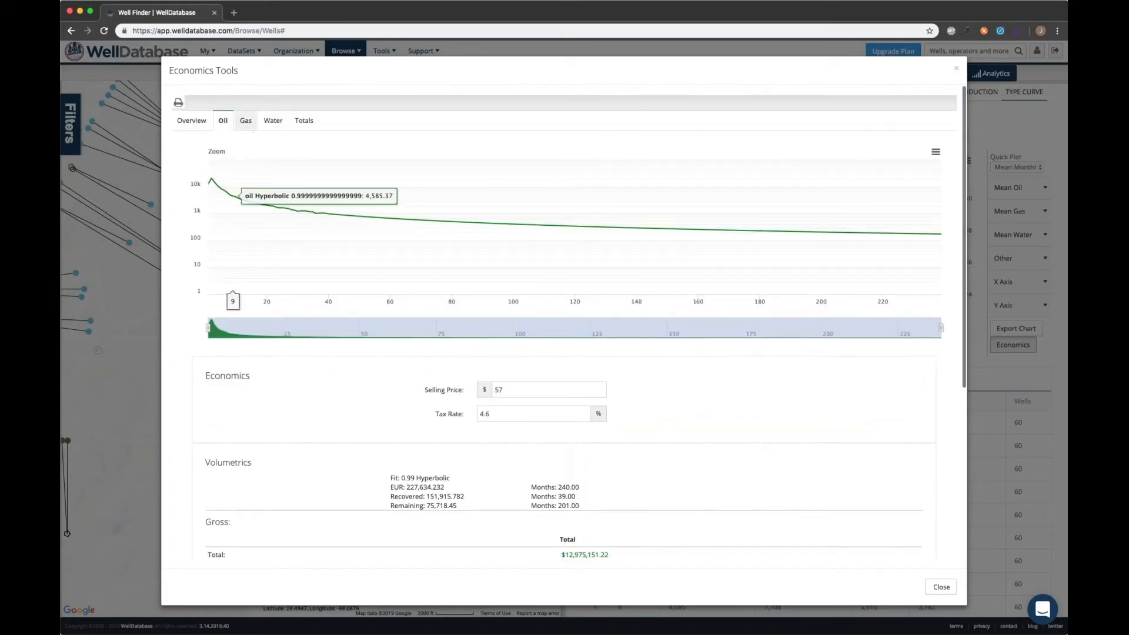
- Examine the totals economics, including working interest, capital expense, operating cost and the oil, gas and water assumptions
left_click(304, 120)
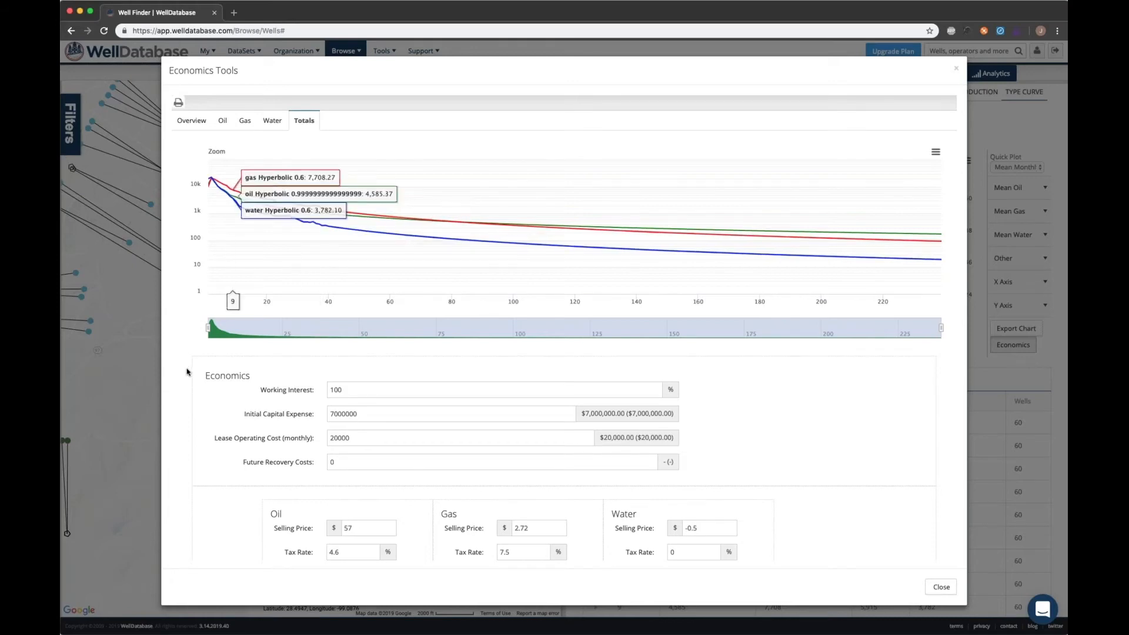
scroll(187, 371, "down", 3)
scroll(187, 372, "up", 1)
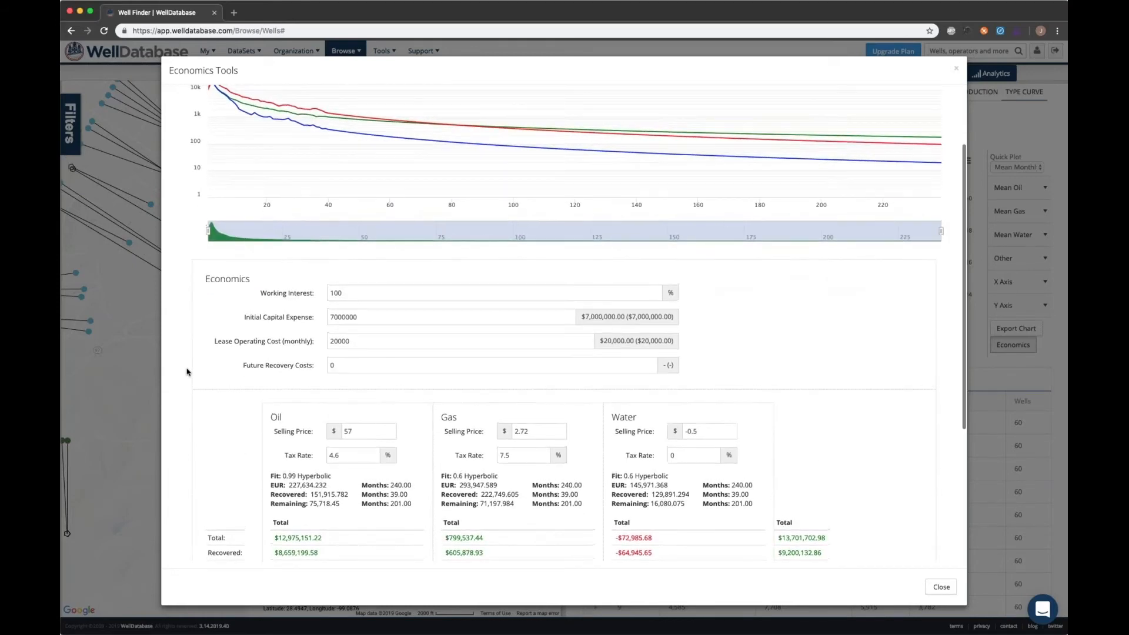
- Examine the combined oil, gas and water decline chart in the totals and close the economics tools
scroll(187, 371, "up", 3)
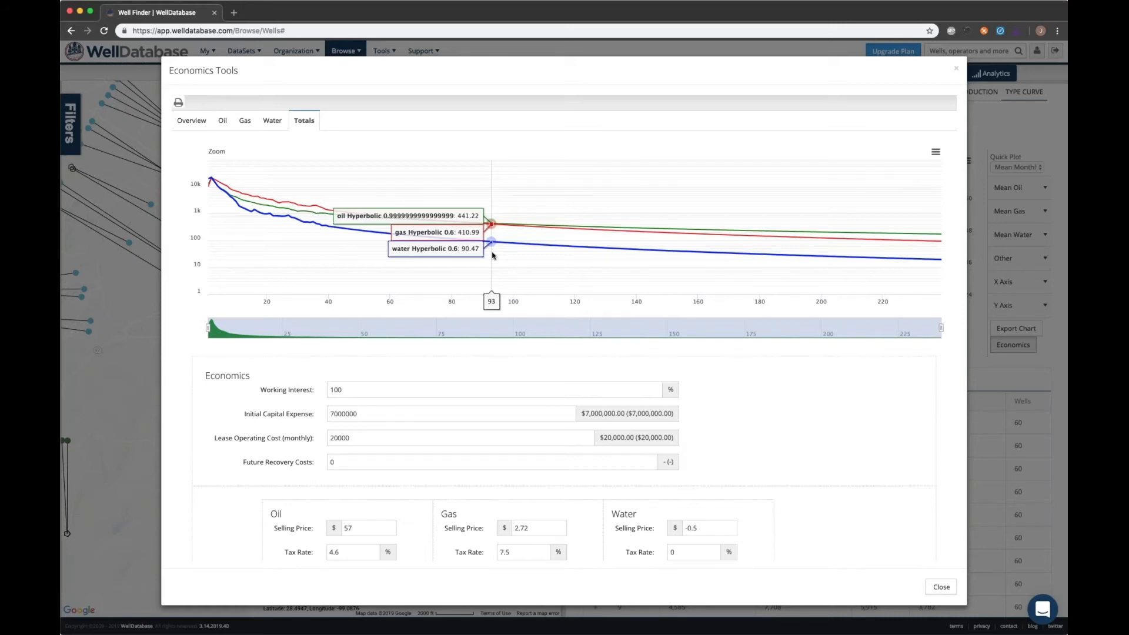
left_click(957, 70)
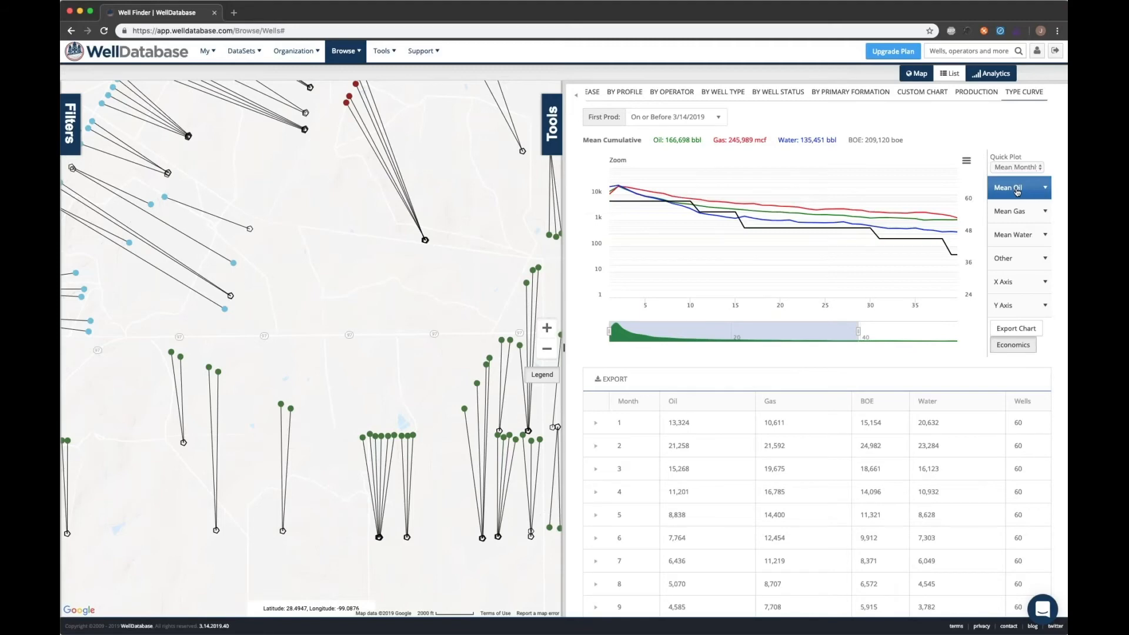
- Open the decline settings for the mean oil curve, try the Exponential decline type and return it to Best Fit
left_click(1016, 191)
left_click(1013, 266)
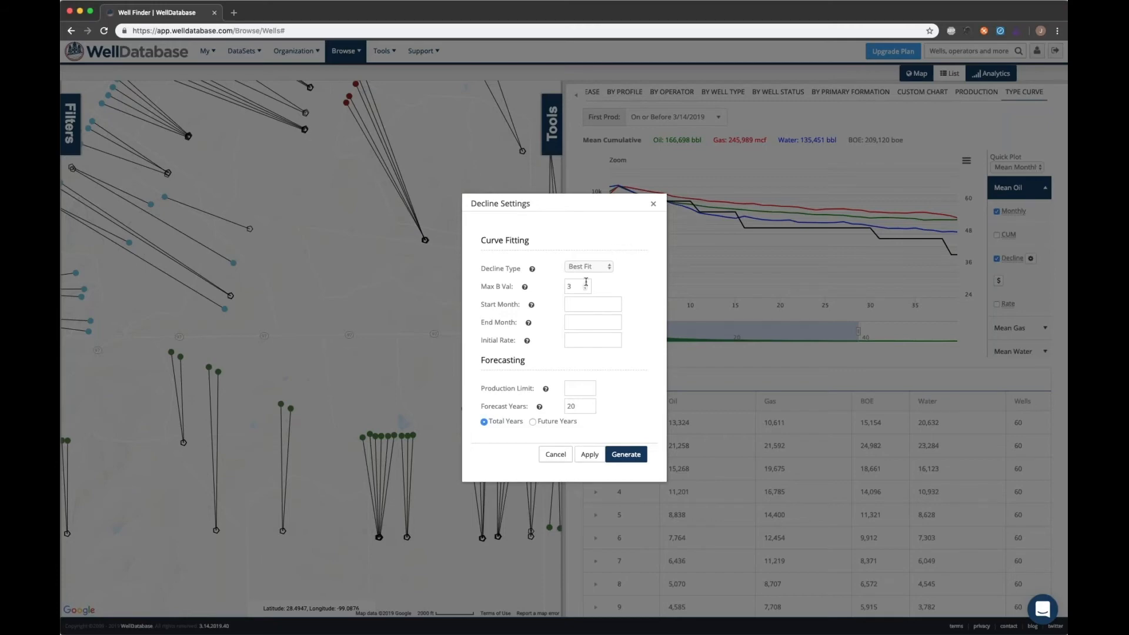
left_click(598, 267)
left_click(596, 268)
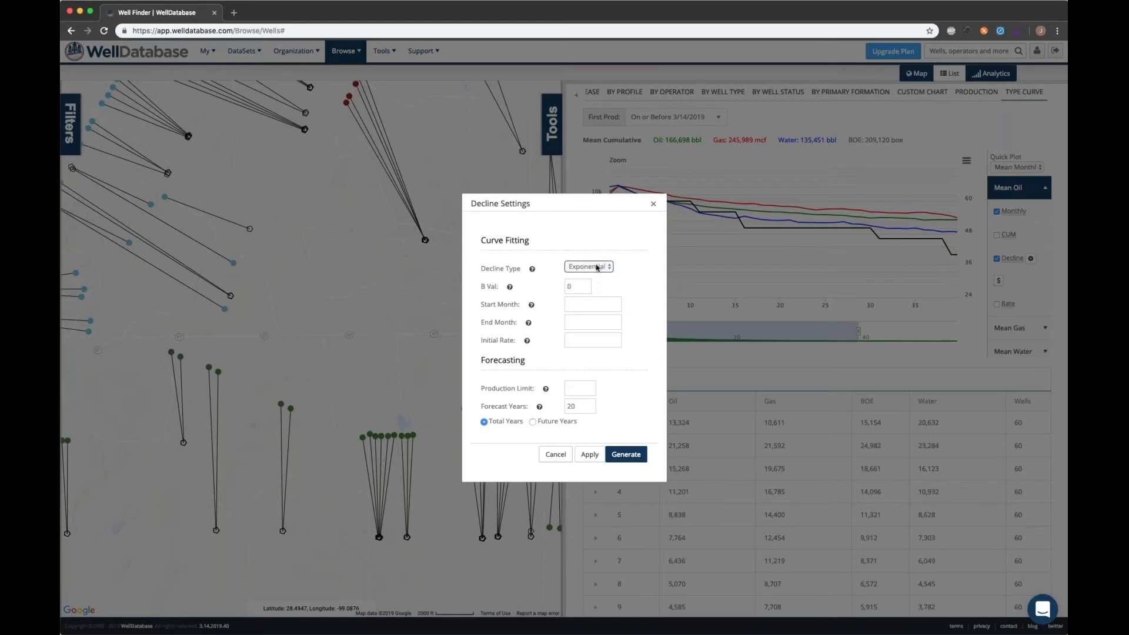
left_click(597, 268)
left_click(599, 267)
left_click(598, 266)
left_click(595, 182)
- Set the forecast to 30 total years and generate the mean oil decline curve
mouse_move(539, 406)
double_click(570, 406)
type("30")
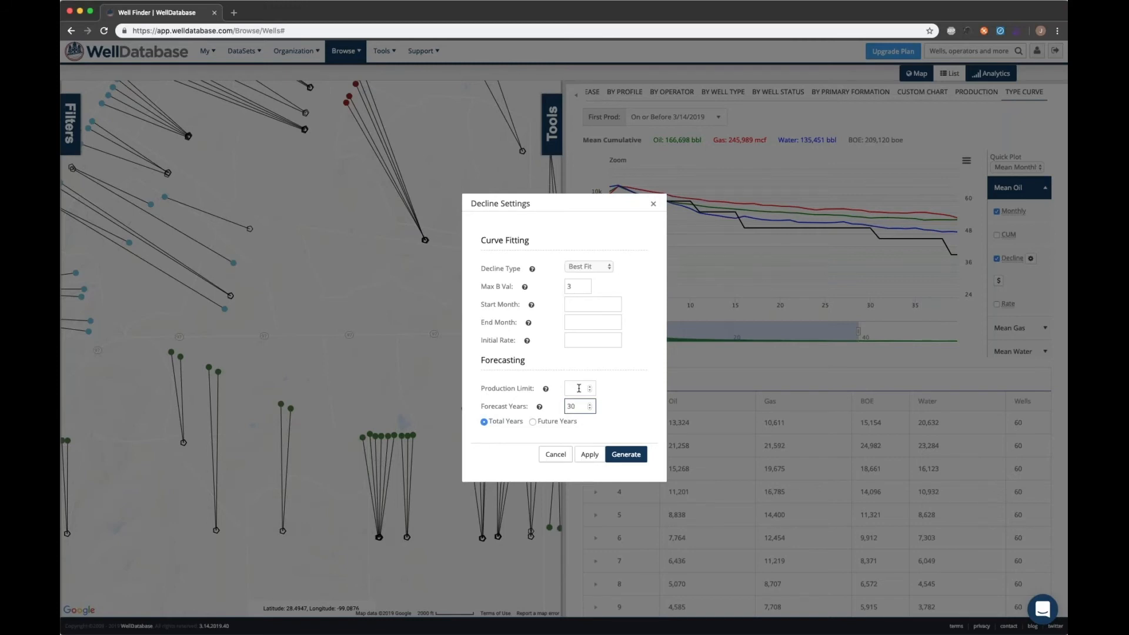
left_click(625, 455)
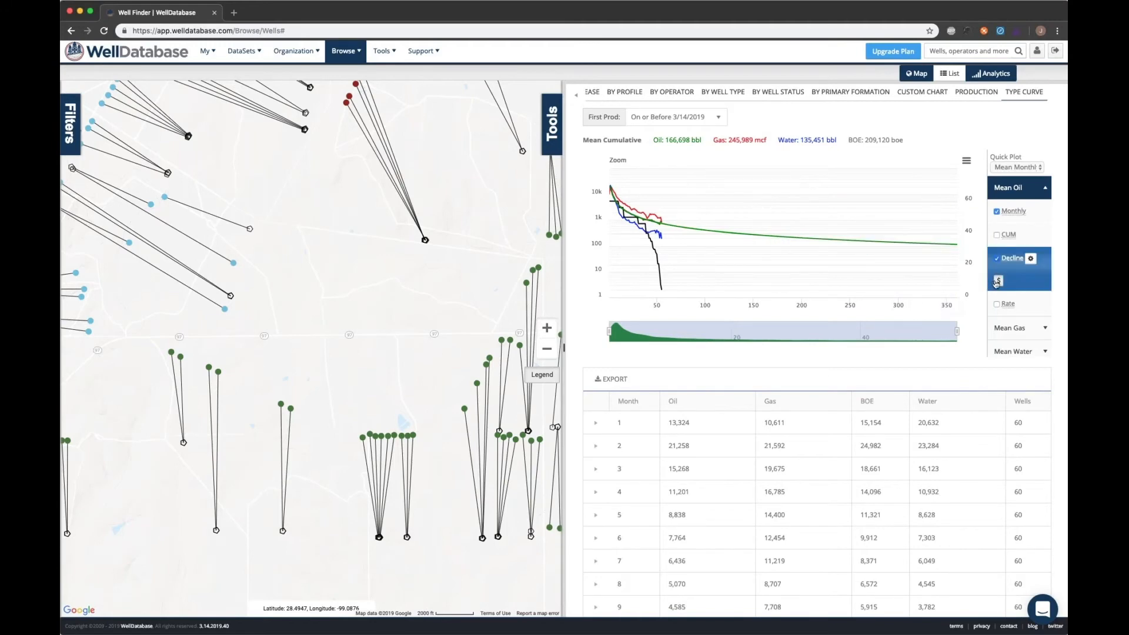
- Open the economic forecast for the mean oil decline, examine the EUR and recovered volumes, and close it
left_click(997, 282)
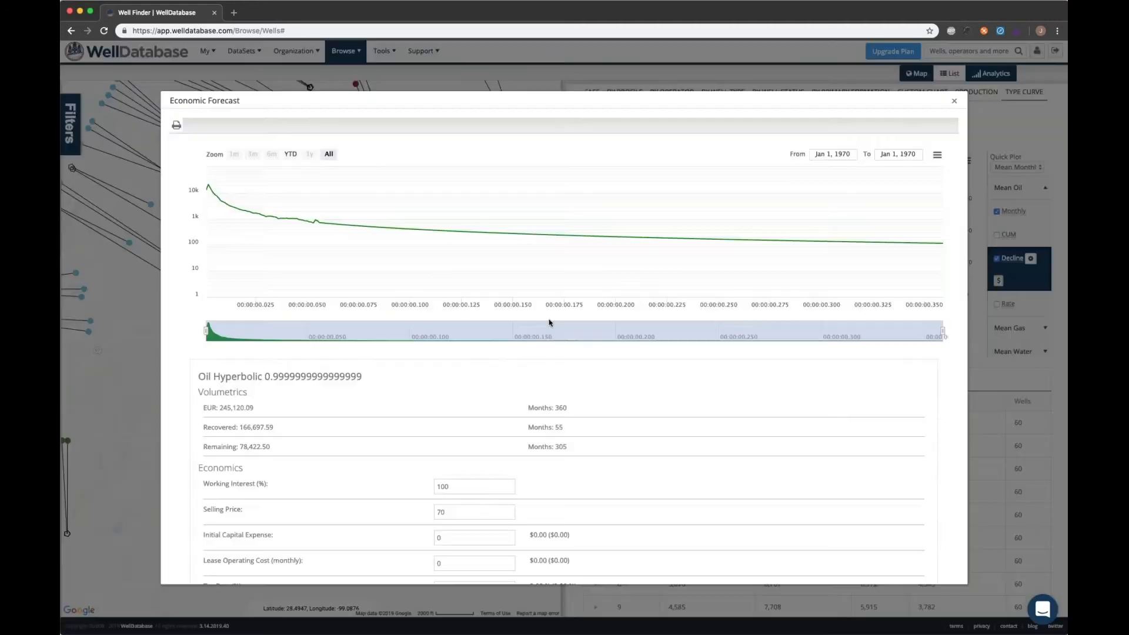
double_click(227, 407)
left_click(232, 408)
triple_click(212, 407)
left_click(218, 408)
double_click(252, 427)
left_click(954, 101)
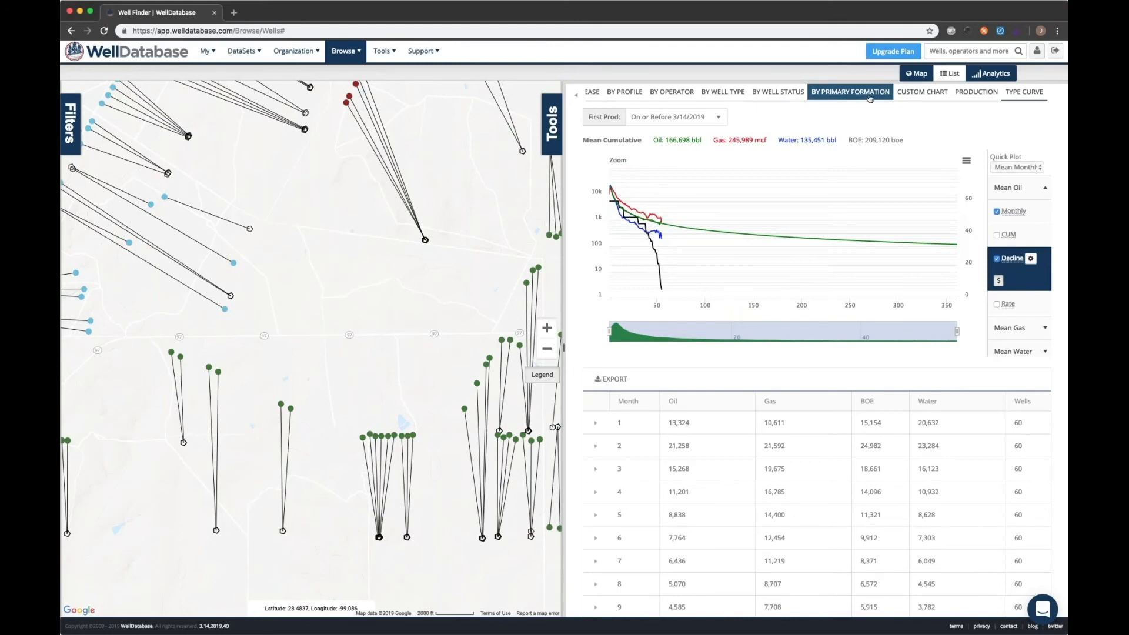
- Show the well list with the Production Summary columns alongside the map and analytics
left_click(946, 75)
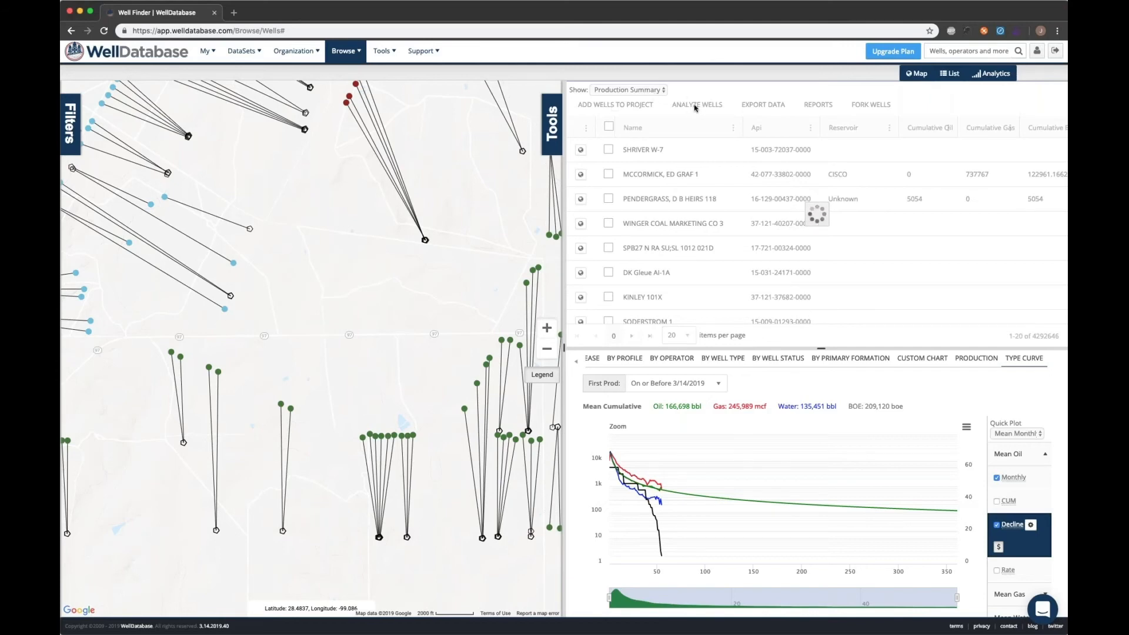
left_click(690, 107)
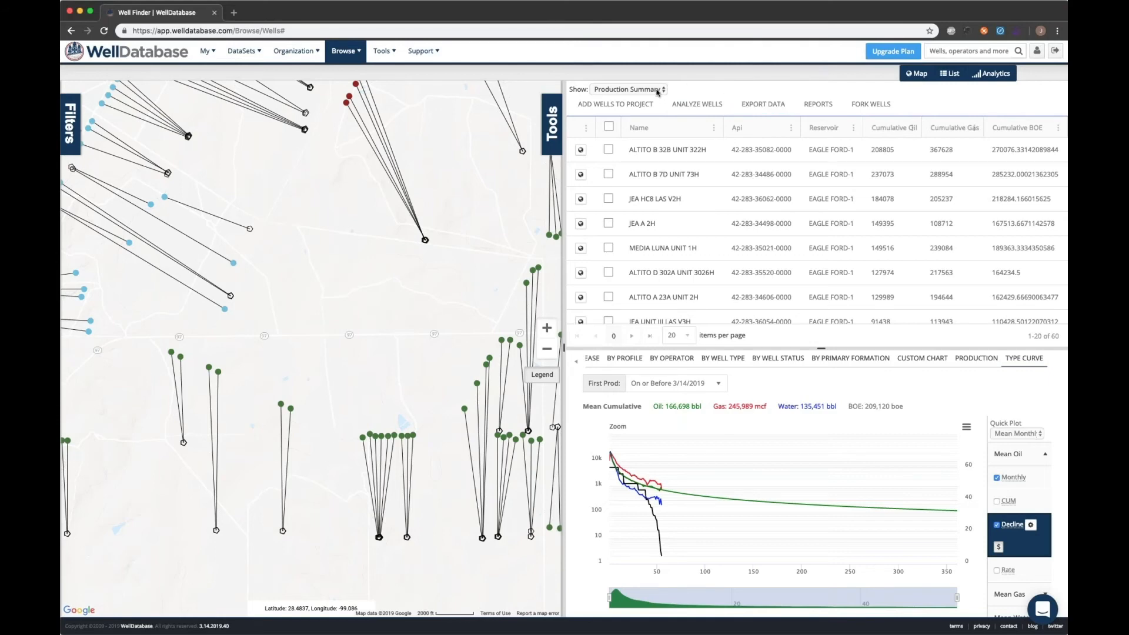
left_click(682, 175)
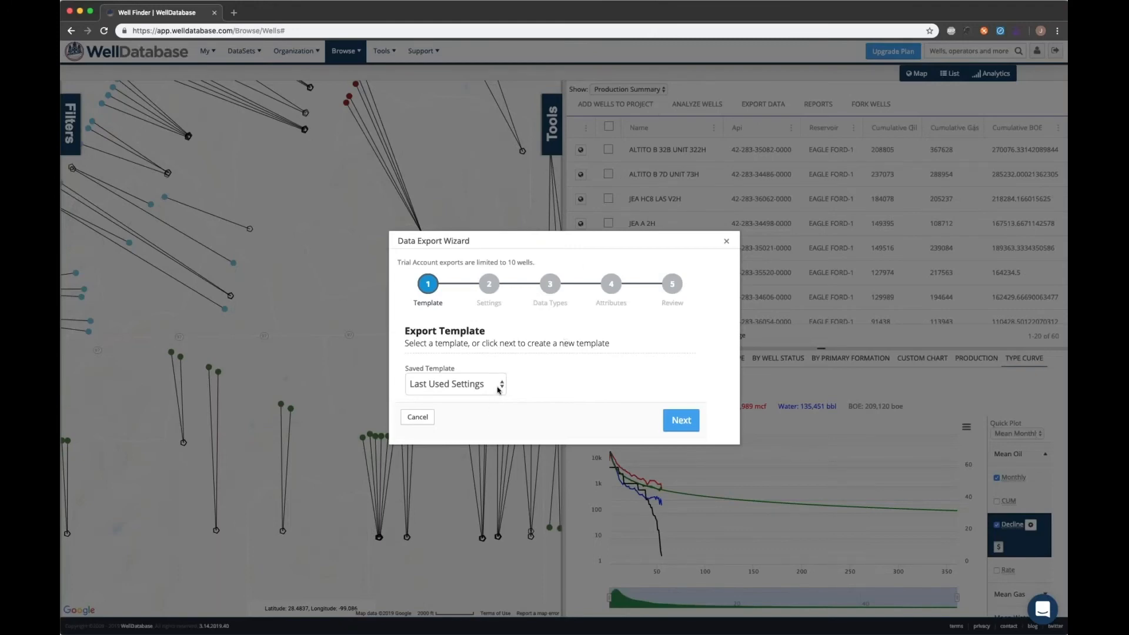
- Start a data export for the wells with a new template and the CSV file setting
left_click(498, 390)
left_click(487, 379)
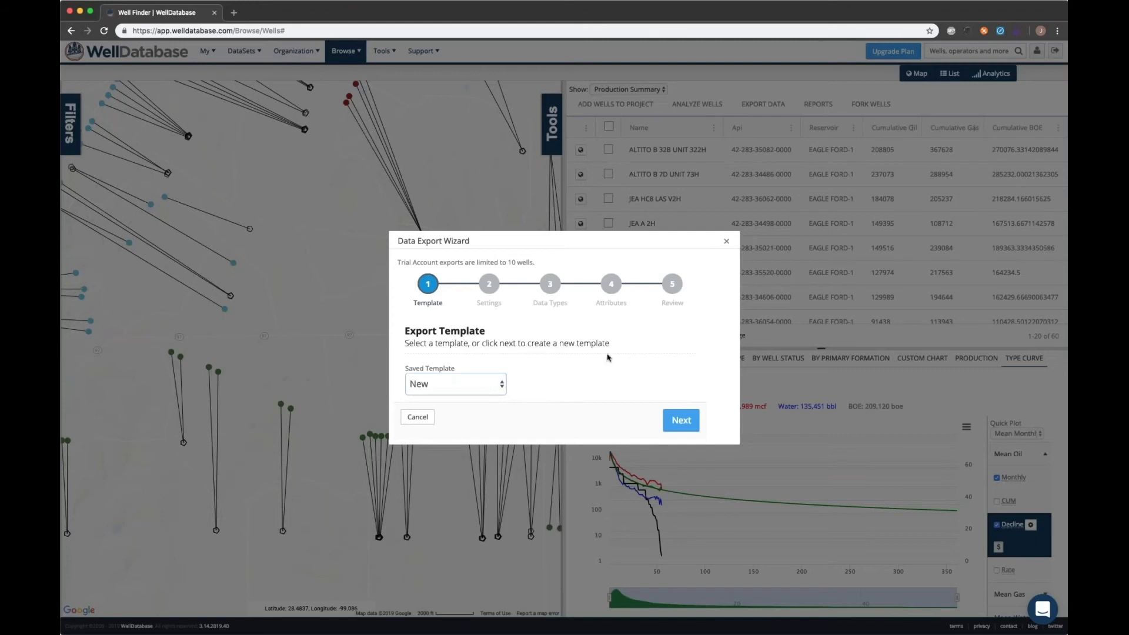
left_click(680, 419)
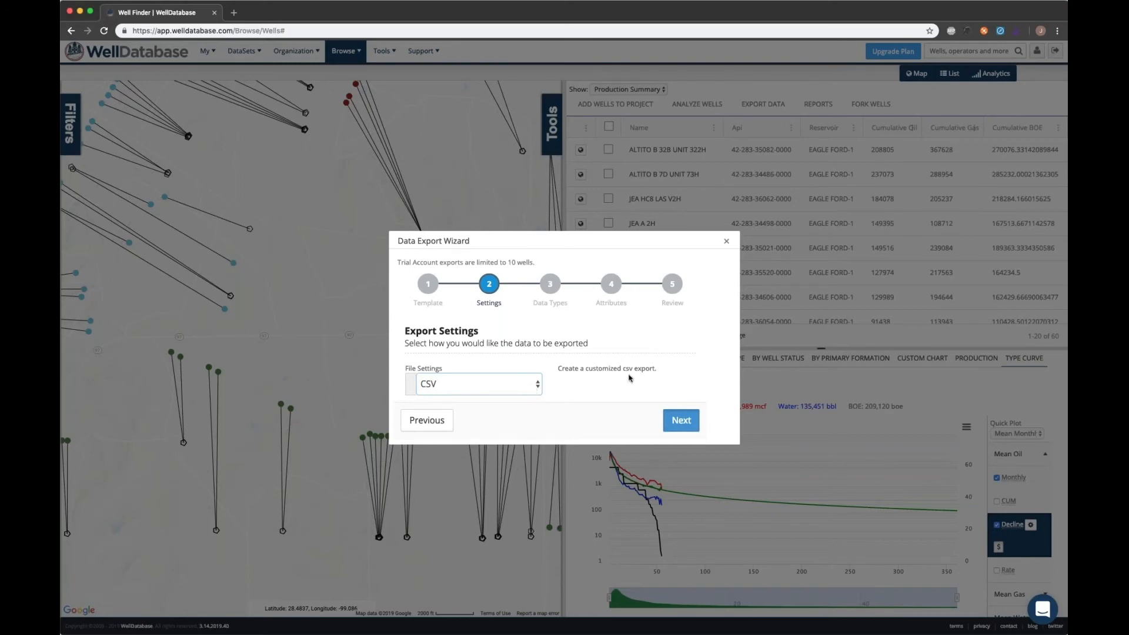
left_click(681, 427)
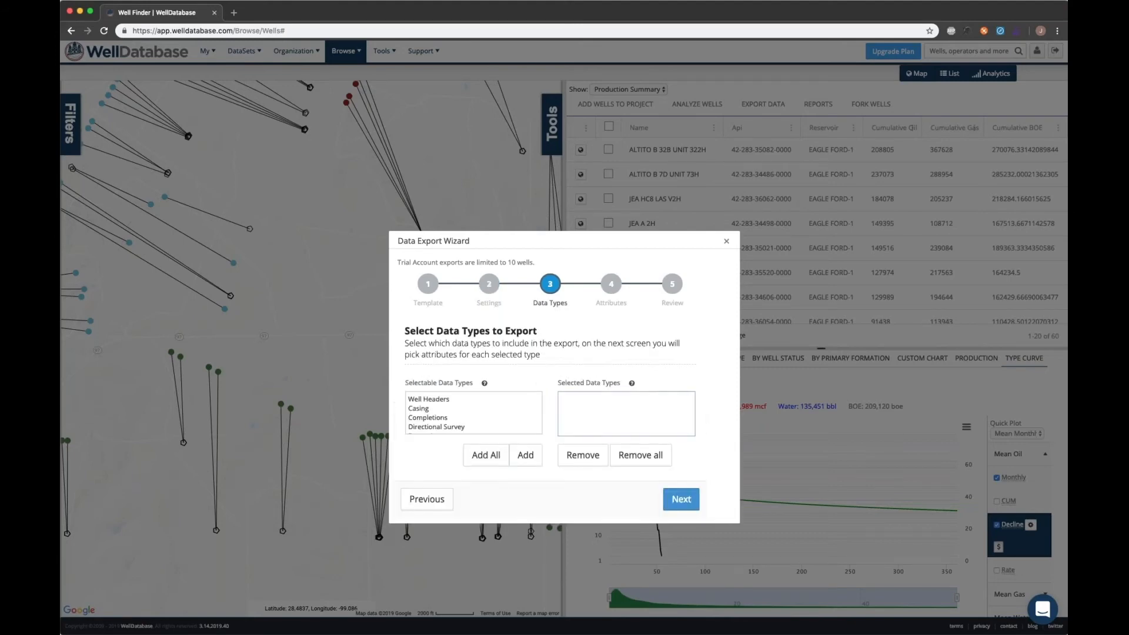
- Add Well Headers and Completions as the data types to export, look through the remaining types, and continue to the attributes
left_click(438, 401)
left_click(525, 454)
left_click(469, 408)
left_click(524, 453)
scroll(476, 412, "down", 2)
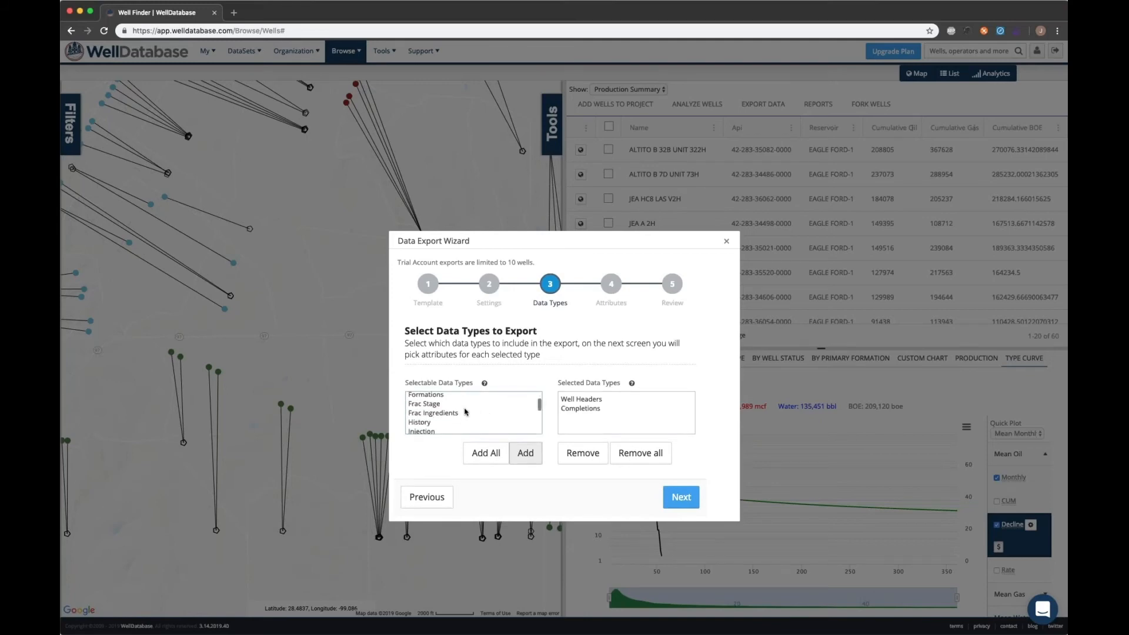
left_click(466, 412)
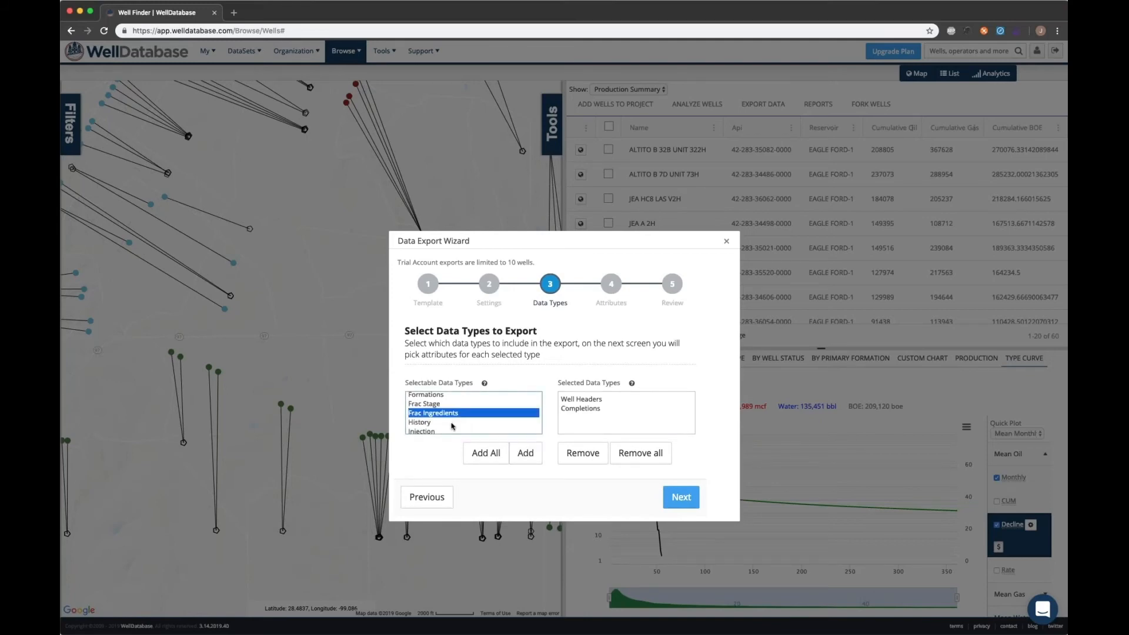
scroll(458, 423, "down", 3)
scroll(452, 423, "down", 2)
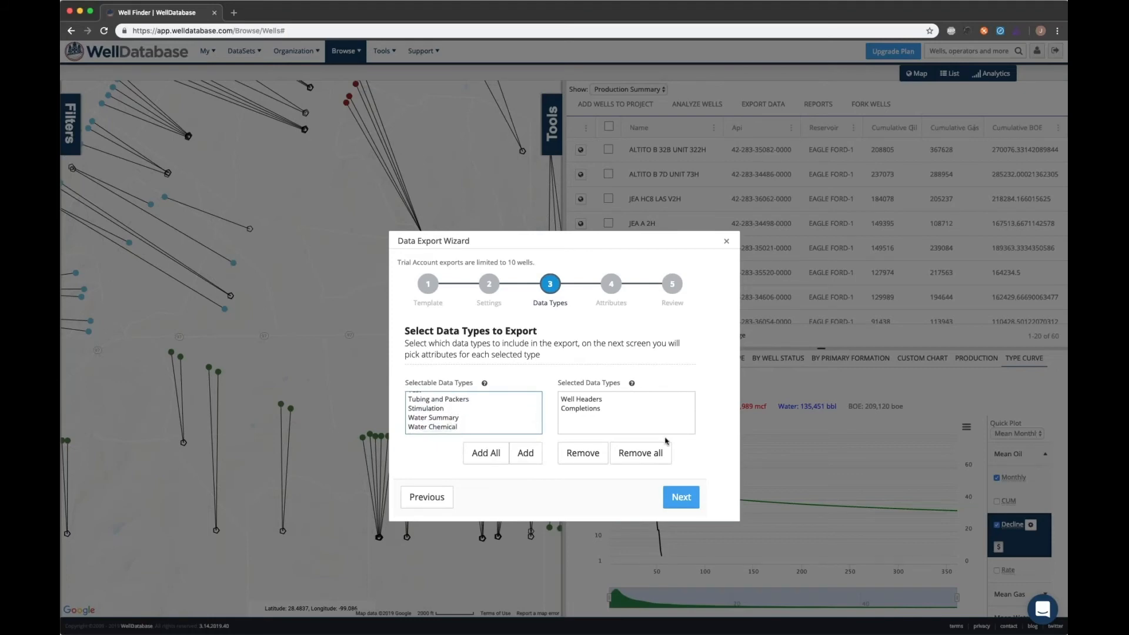
left_click(679, 503)
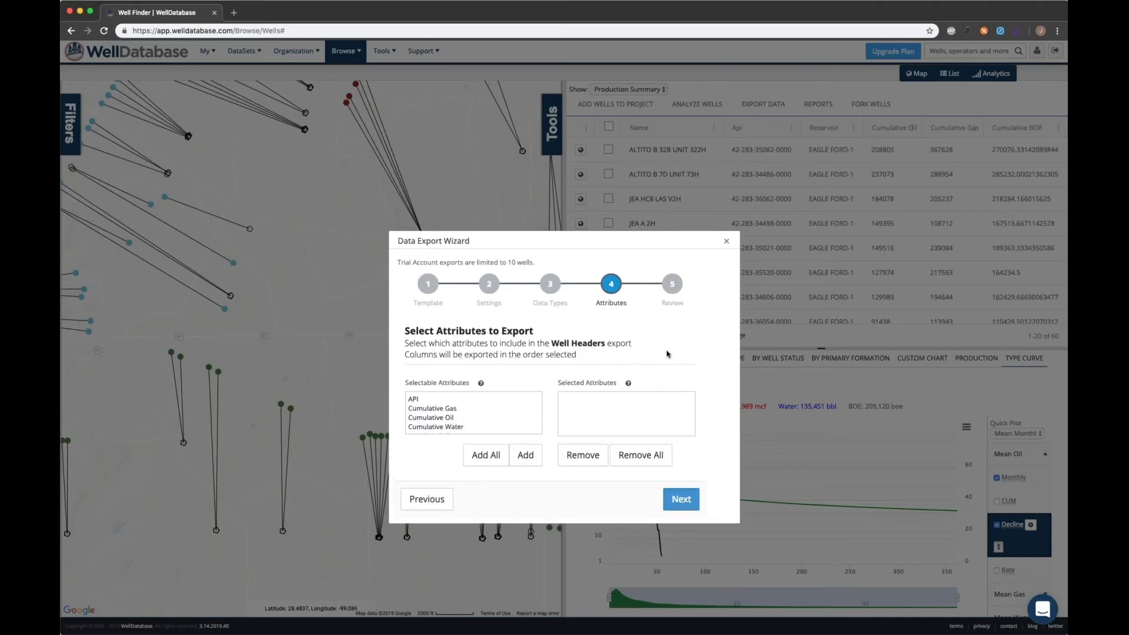
- Include all available attributes in the Well Headers export and continue
left_click_drag(551, 343, 597, 343)
scroll(537, 405, "down", 1)
left_click(493, 401)
scroll(489, 415, "up", 1)
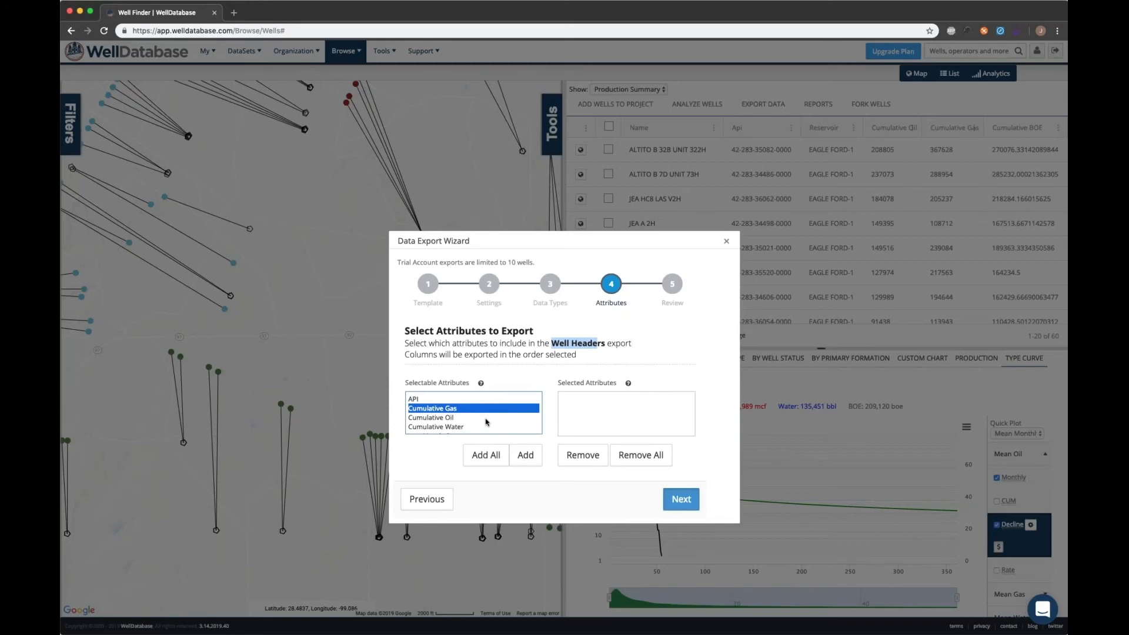
left_click(527, 368)
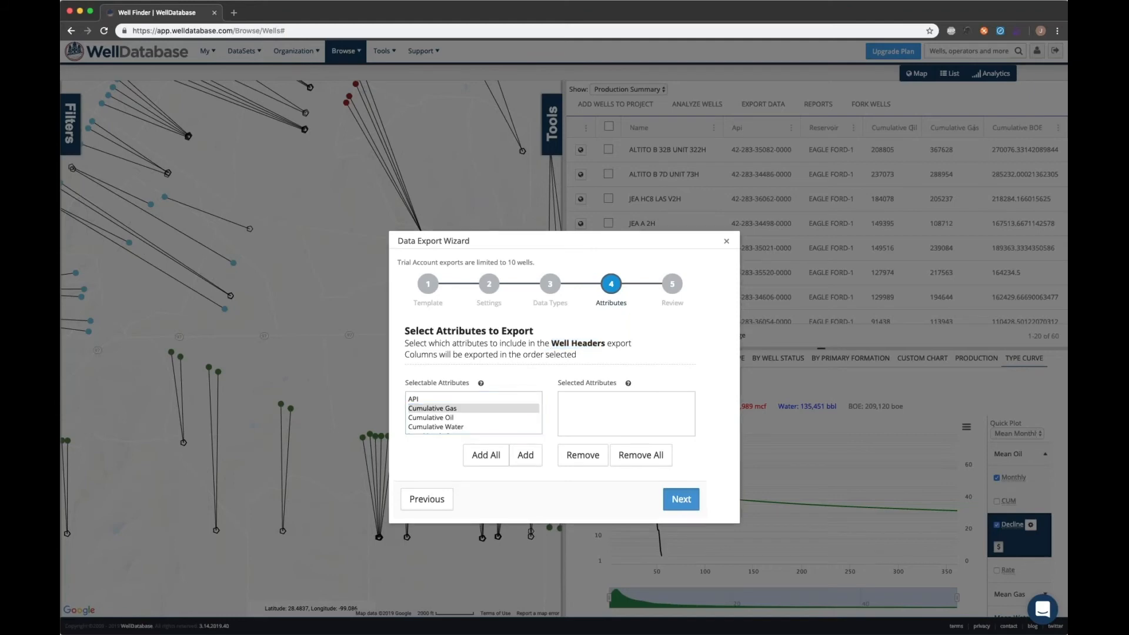
left_click(481, 457)
left_click(679, 498)
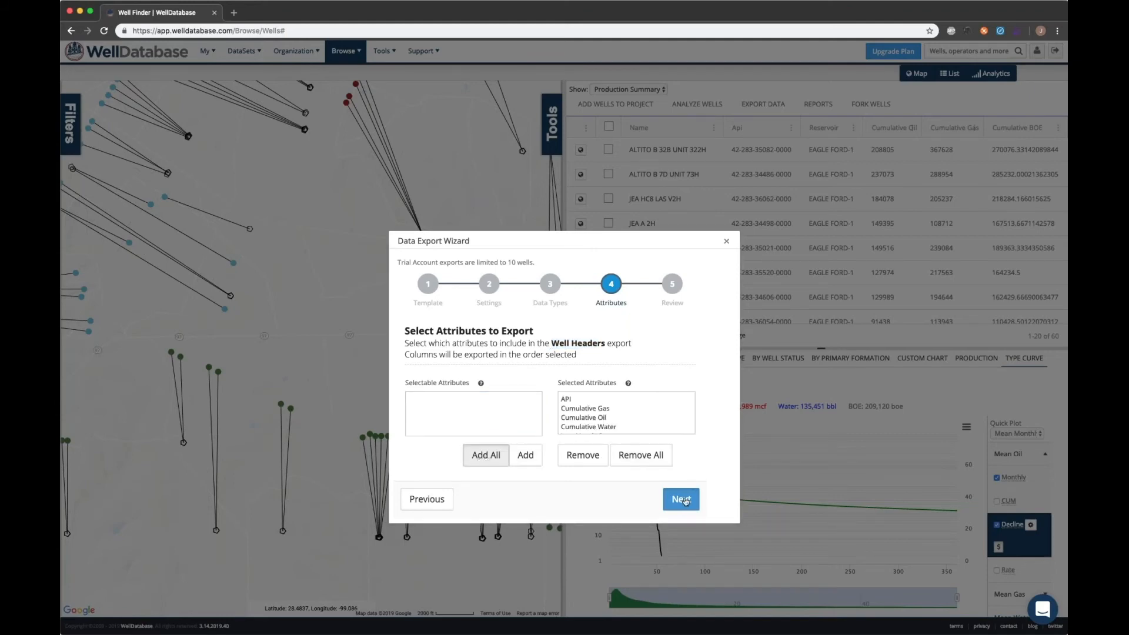
- Include all available attributes in the Completions export and continue to the review
double_click(569, 344)
left_click(568, 344)
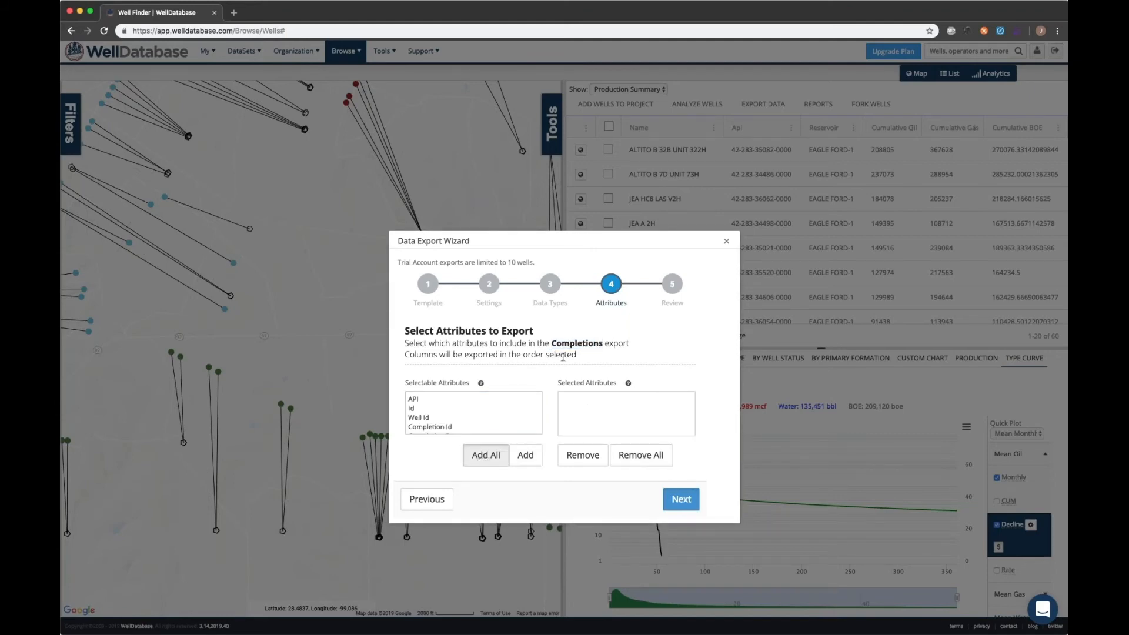
left_click(481, 456)
left_click(669, 497)
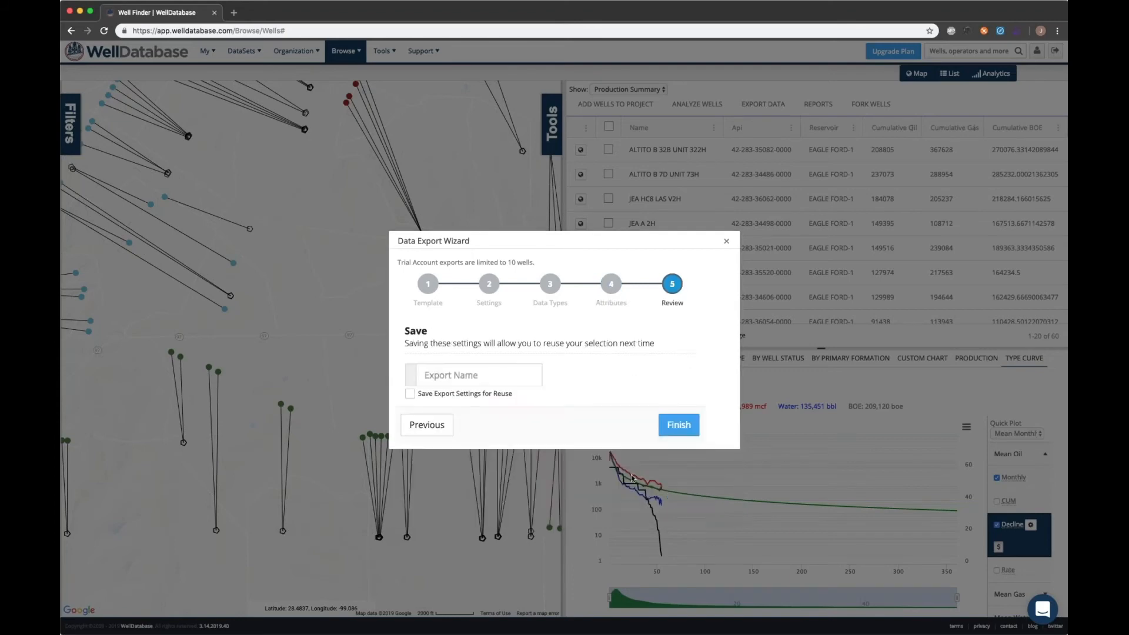
- Name the export "Webinar Export" and finish the export wizard
left_click(468, 371)
type("Webinar Export")
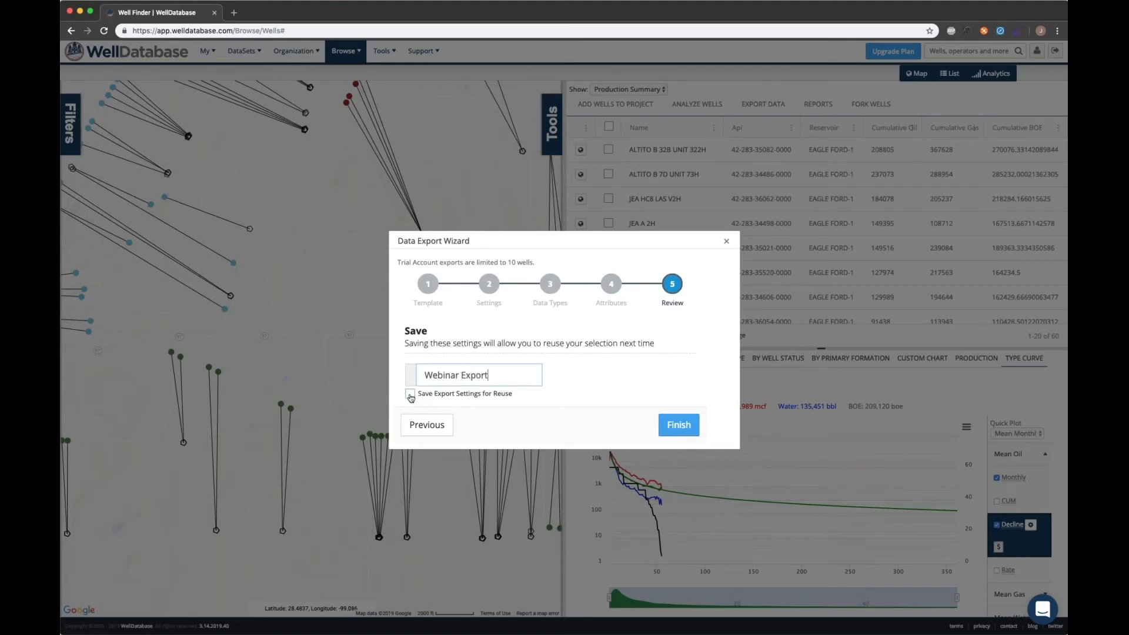
left_click(435, 395)
left_click(435, 395)
left_click(682, 426)
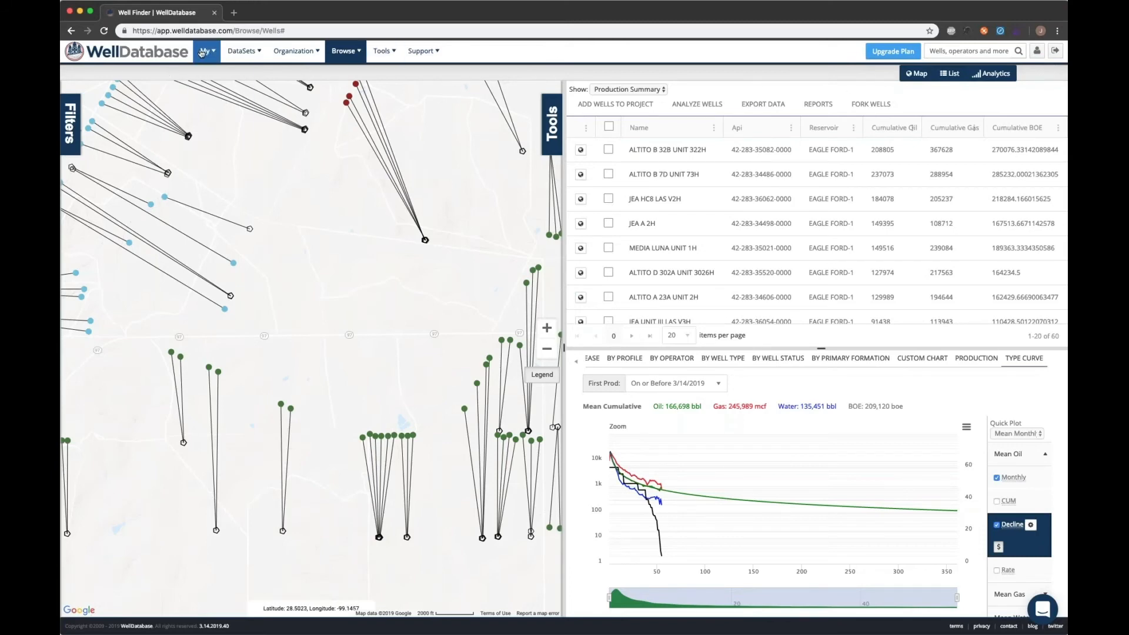
left_click(205, 51)
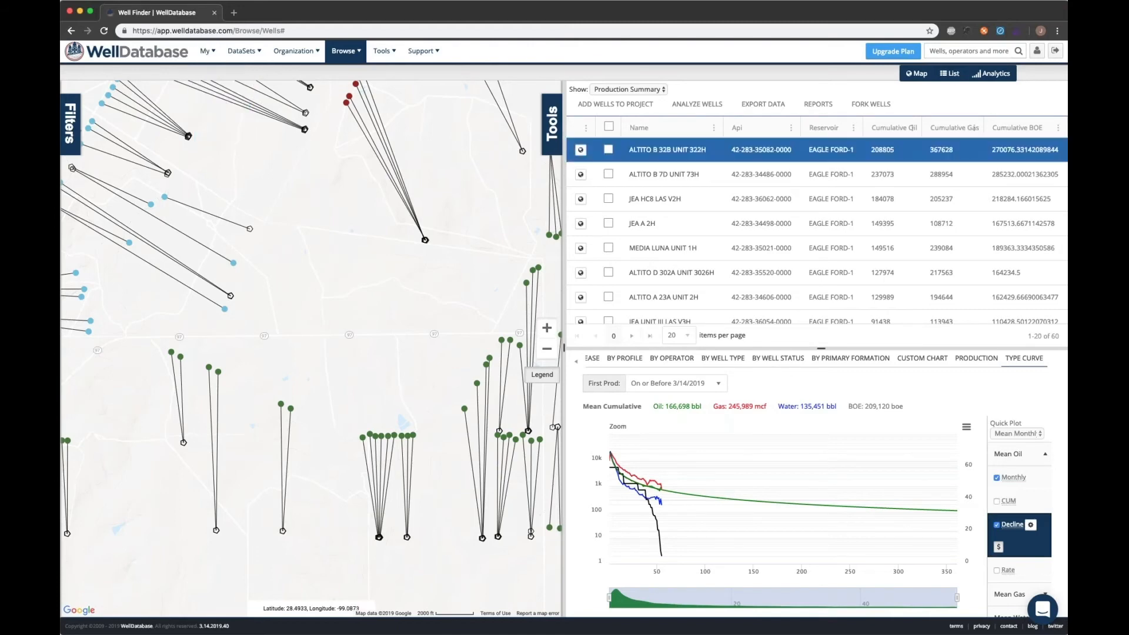
left_click(685, 154)
- Select the first six wells in the list, from ALTITO B 32B UNIT 322H through ALTITO D 302A UNIT 3026H
left_click(609, 150)
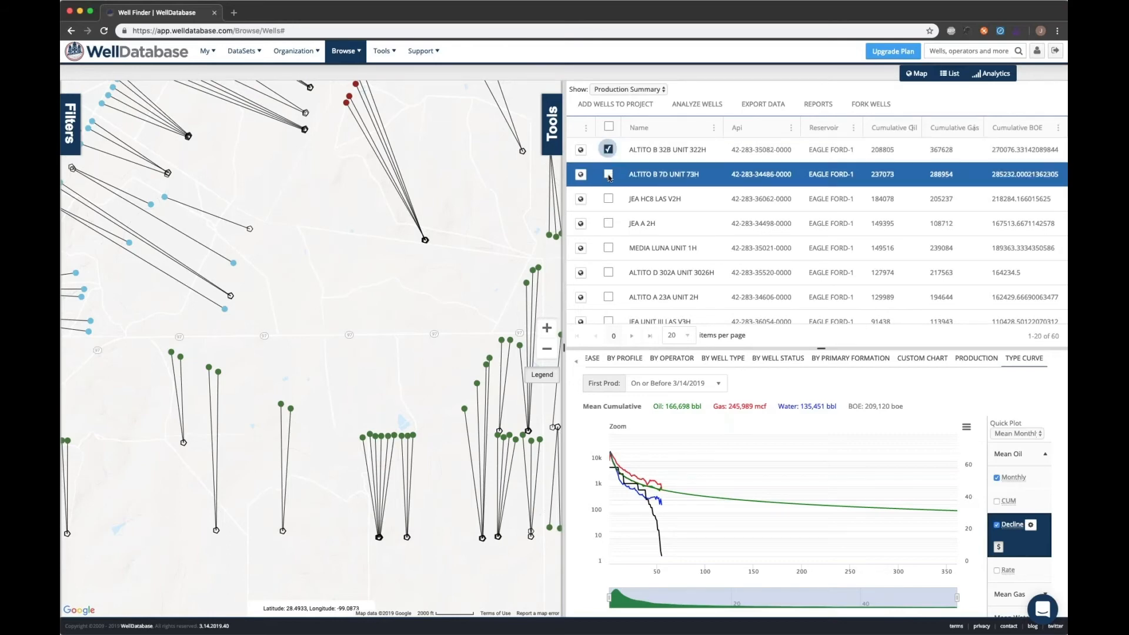
left_click(609, 174)
left_click(608, 198)
left_click(608, 223)
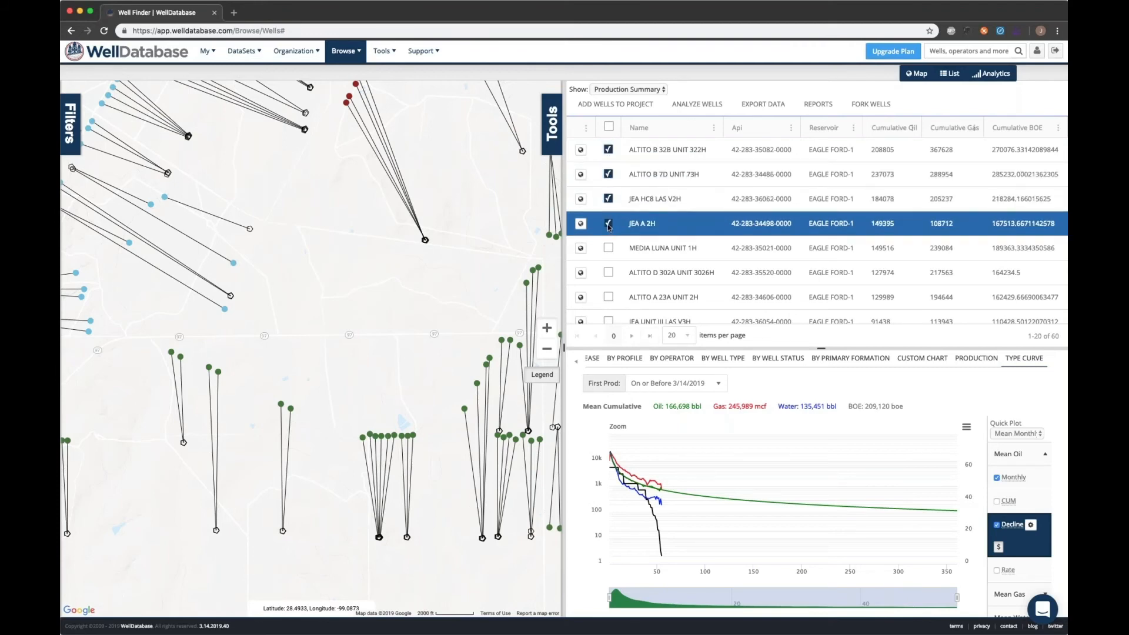
left_click(608, 247)
left_click(608, 273)
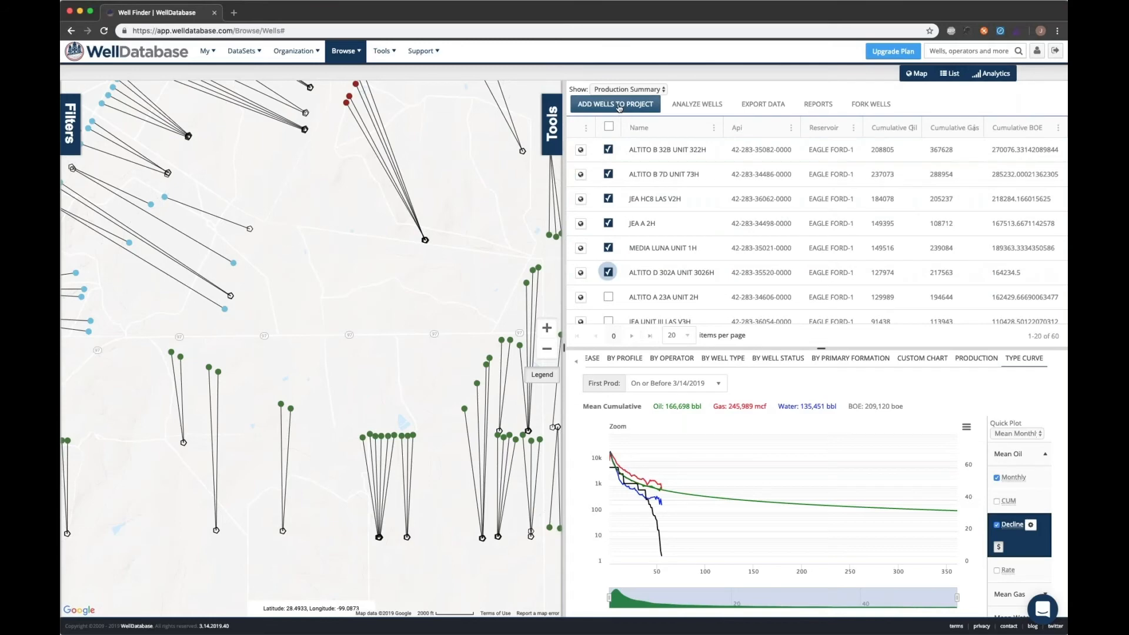
- Start adding the selected wells to a project with the well note "Initial Wells"
left_click(616, 104)
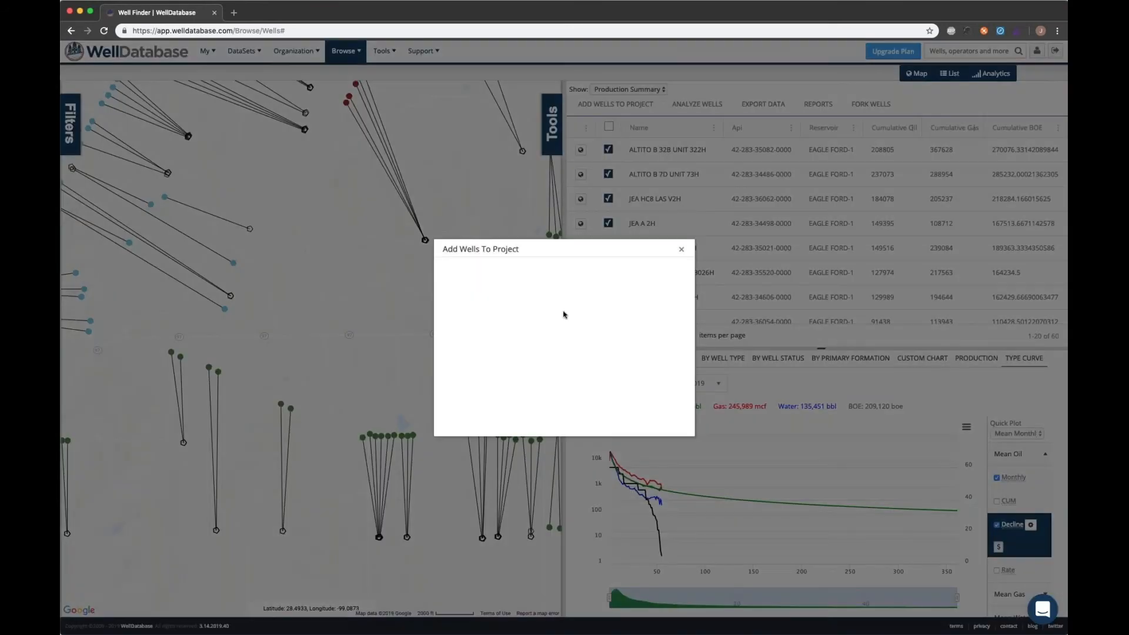
left_click(551, 325)
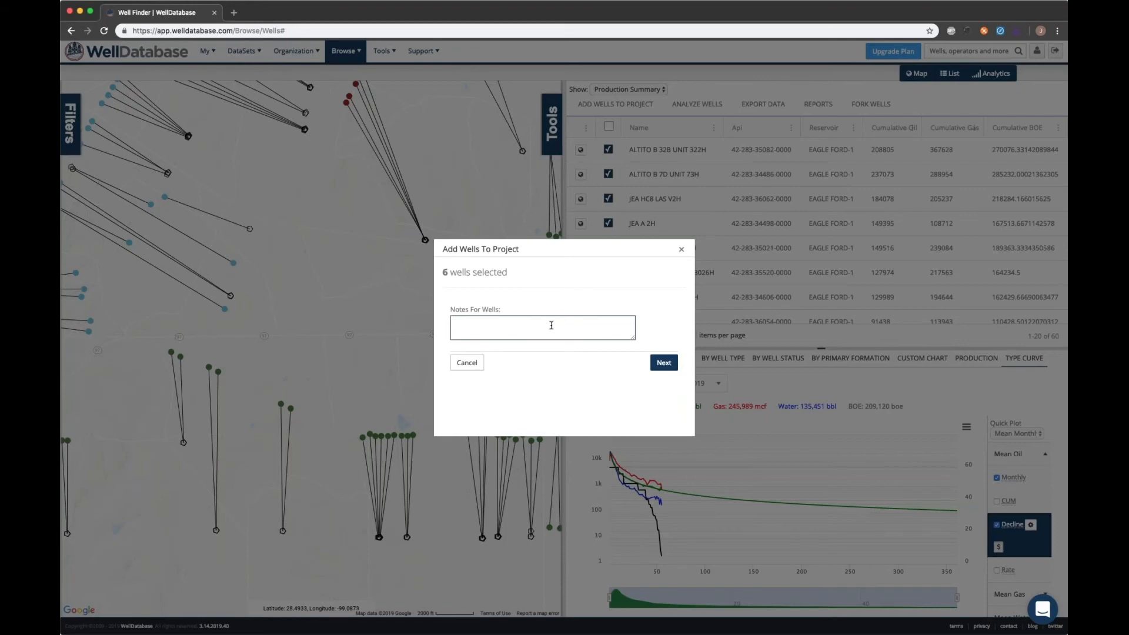
type("Initial Wells")
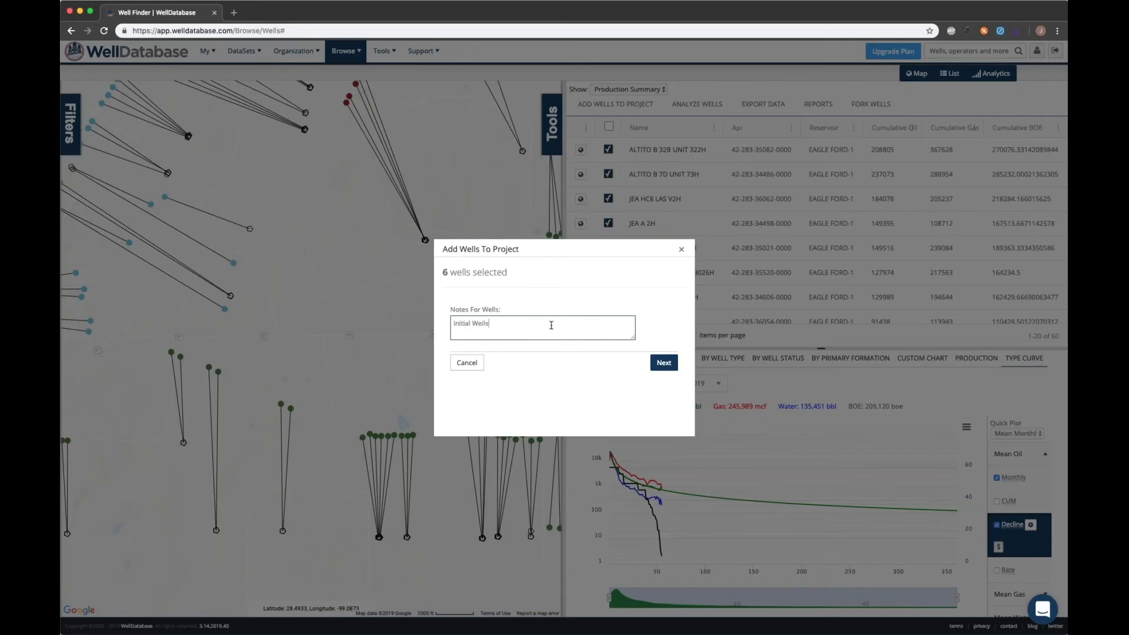
left_click(663, 361)
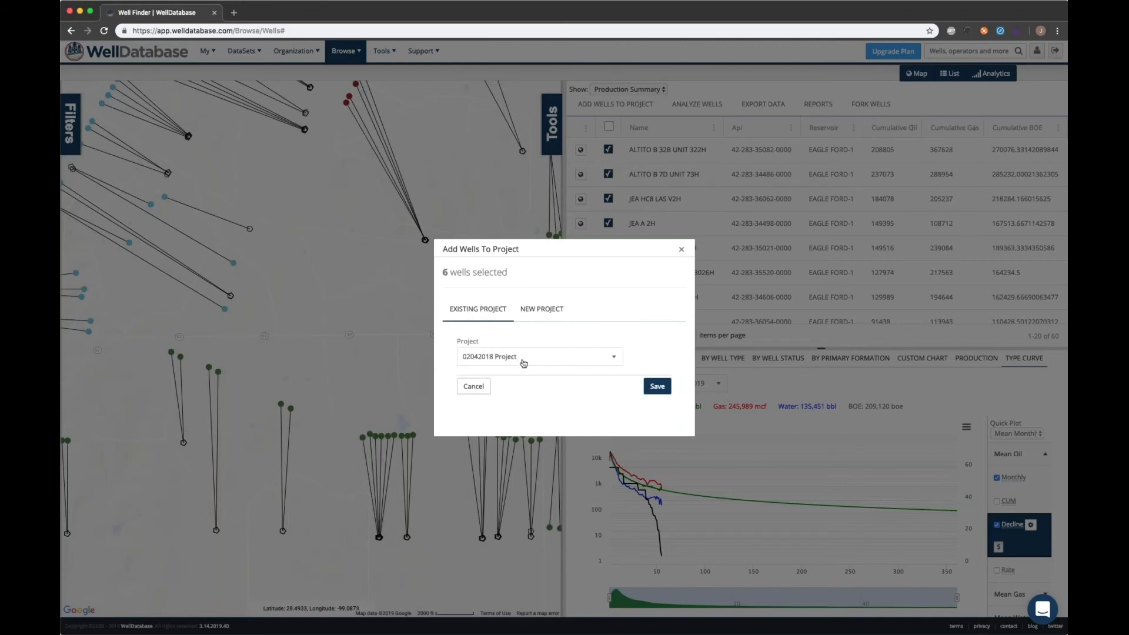
- Save the six selected wells to a new project named "Webinar Project" with the description "Test Description"
left_click(544, 311)
left_click(498, 353)
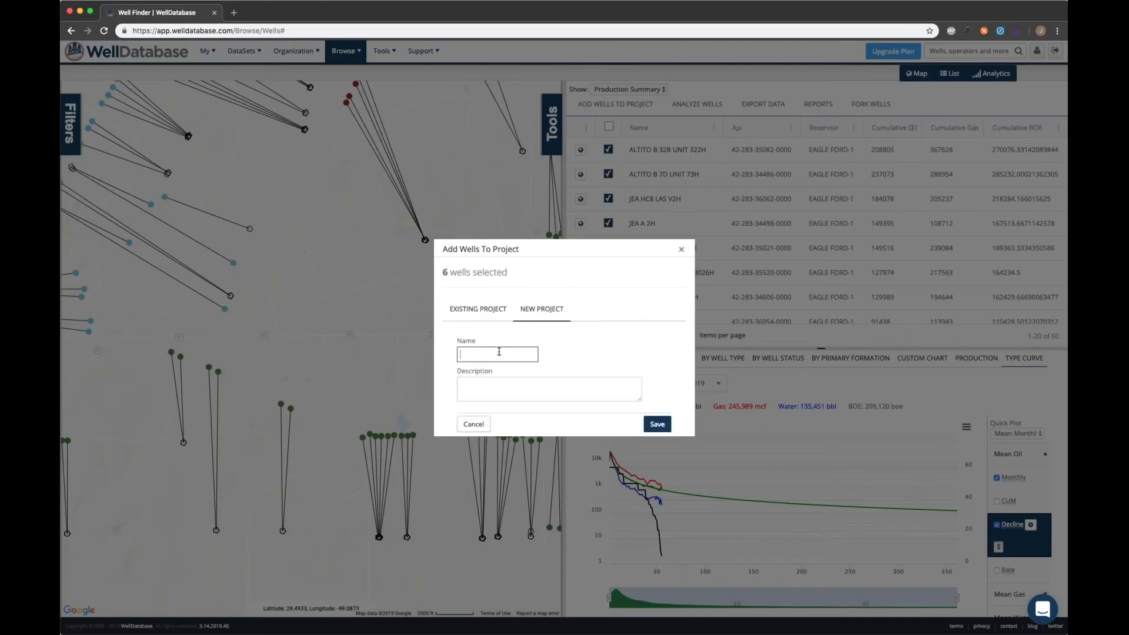
type("Webinar Project")
key("Tab")
type("Test D")
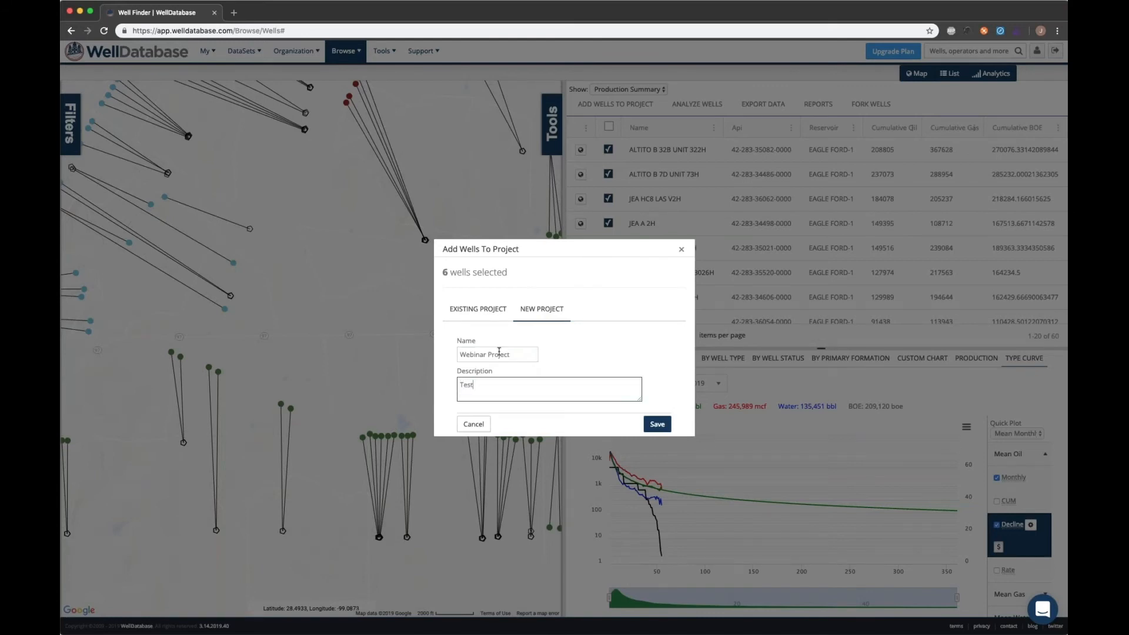
type("escription")
left_click(656, 424)
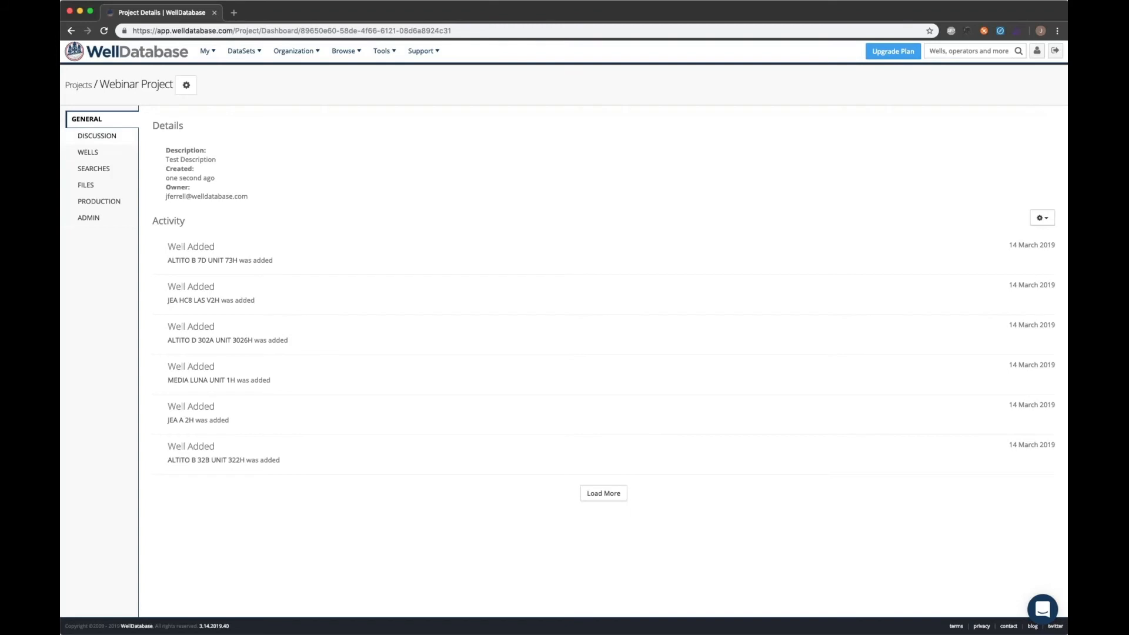
- Look through the new project's discussion, wells and saved searches sections
left_click(107, 138)
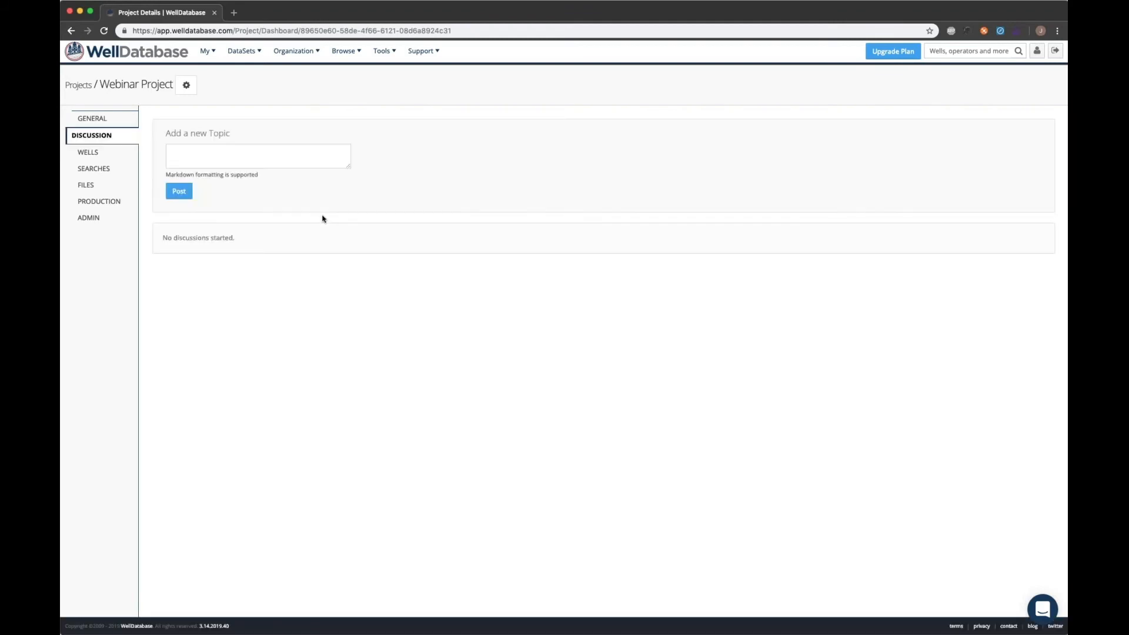
left_click(91, 158)
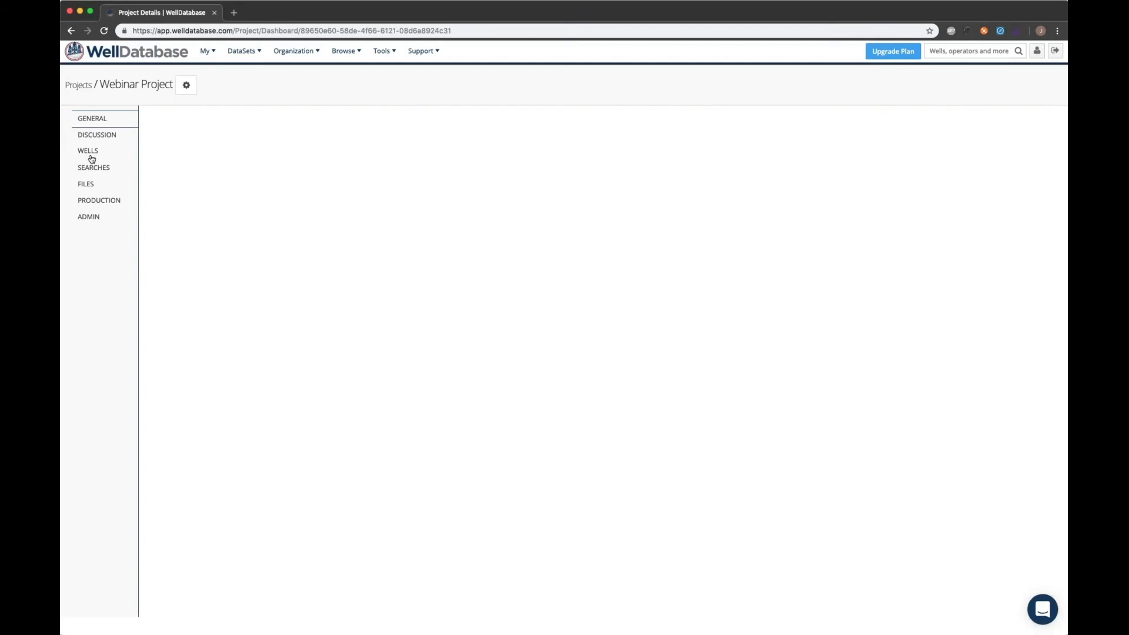
left_click(97, 170)
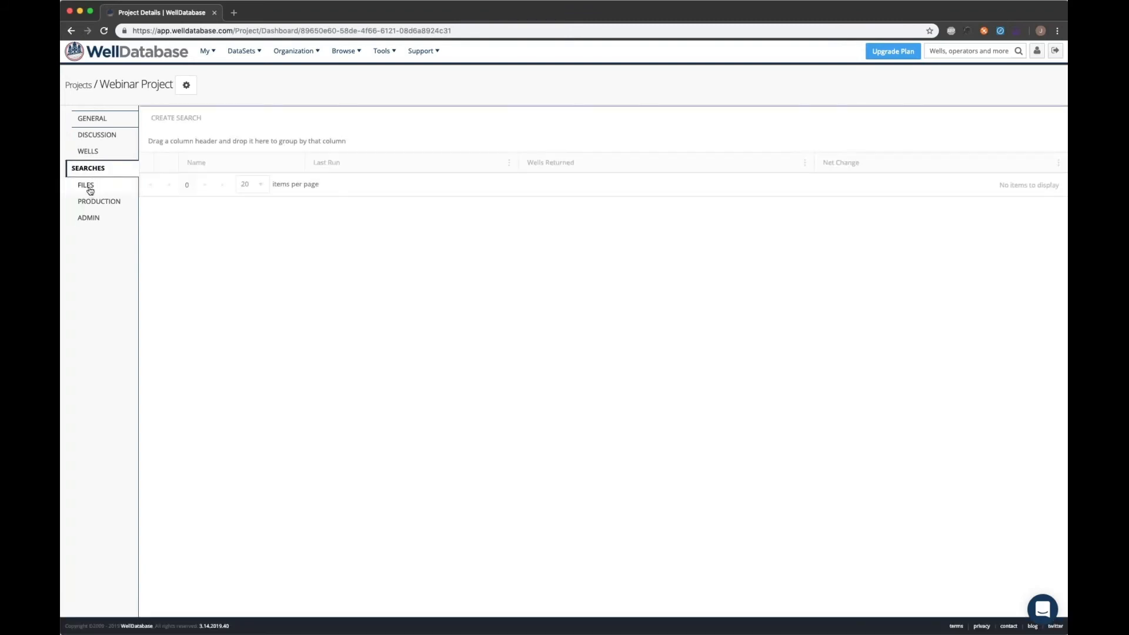
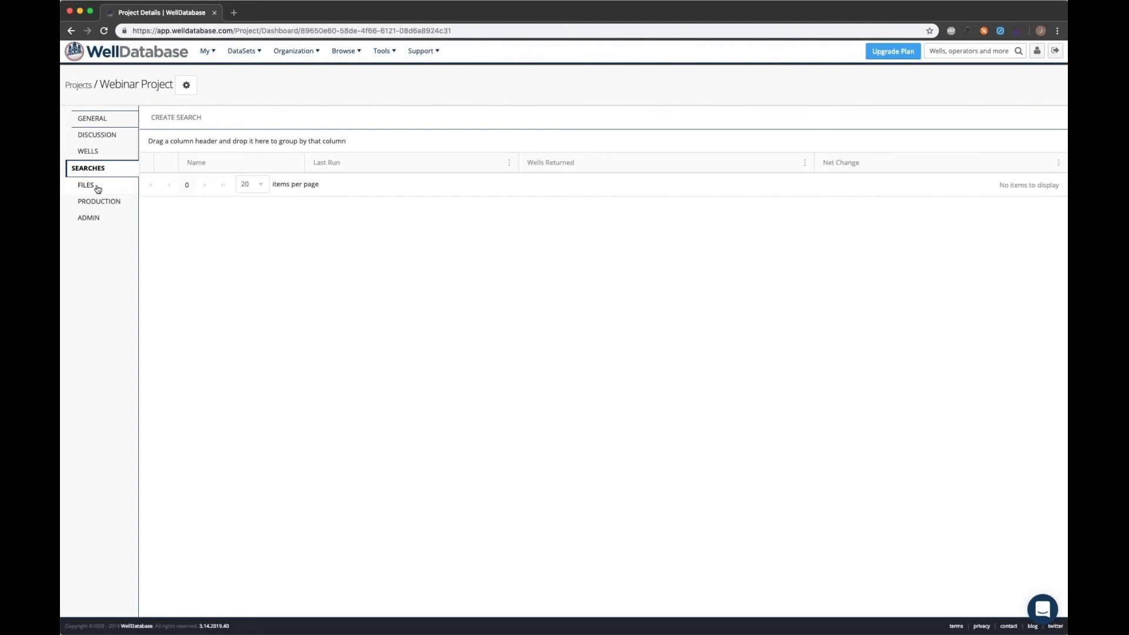
- View the project's file folder for well ALTITO B 32B UNIT 322H and its monthly production
left_click(86, 185)
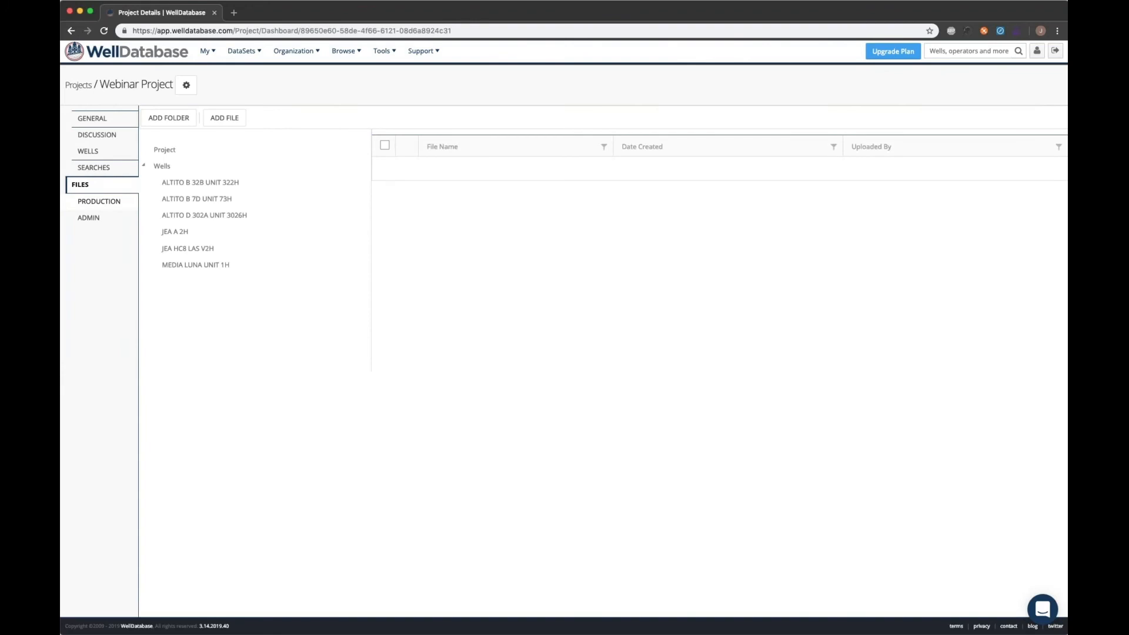
left_click(217, 187)
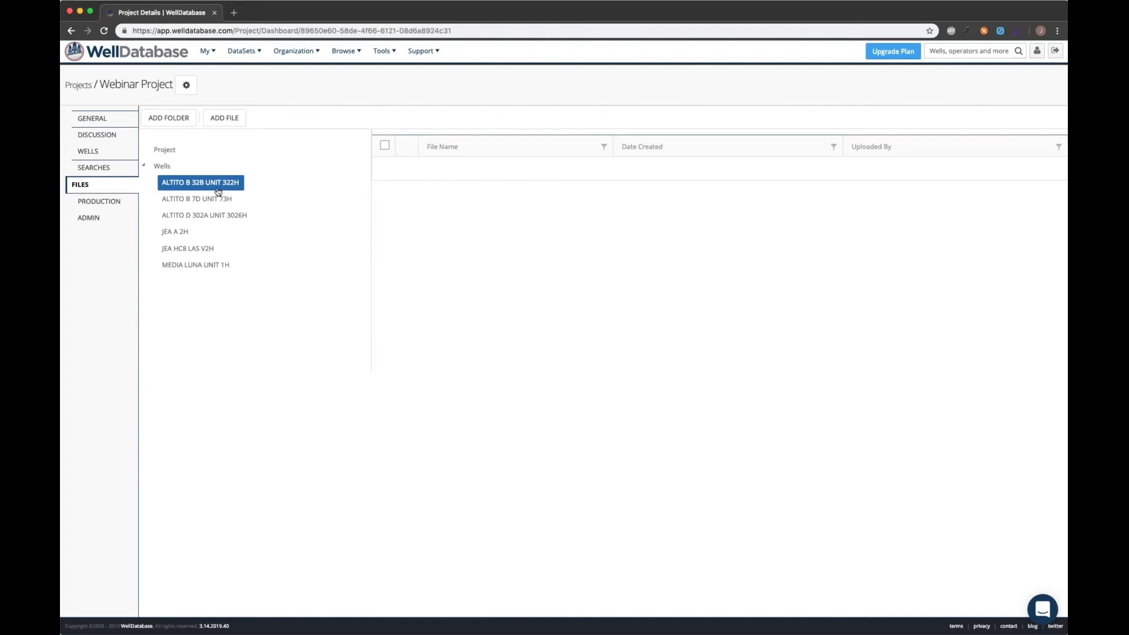
left_click(102, 202)
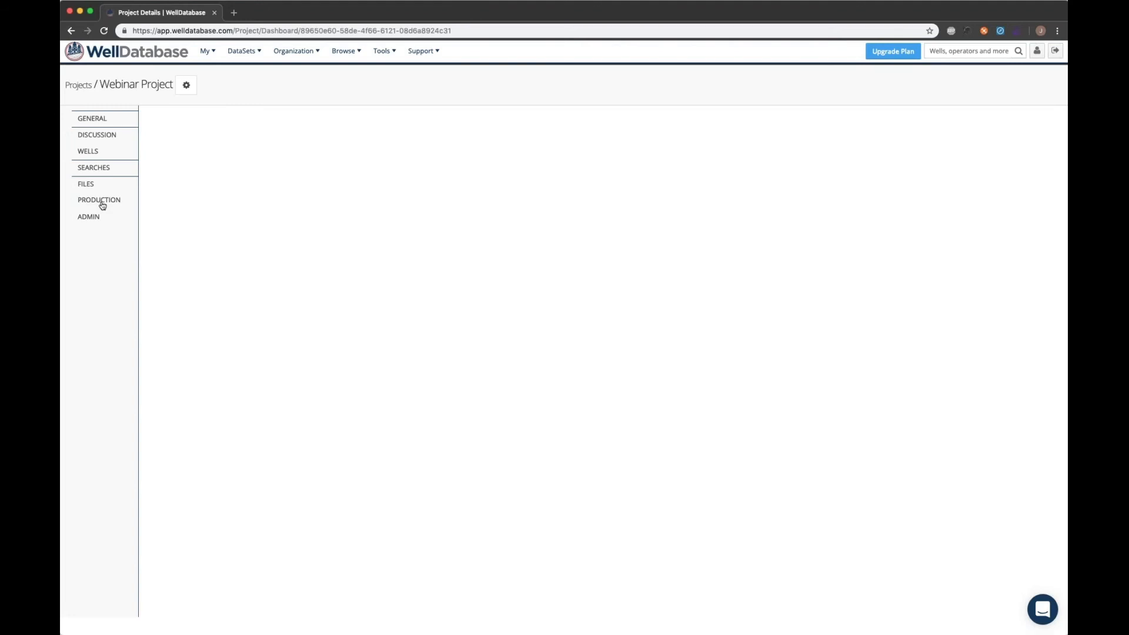
left_click(102, 203)
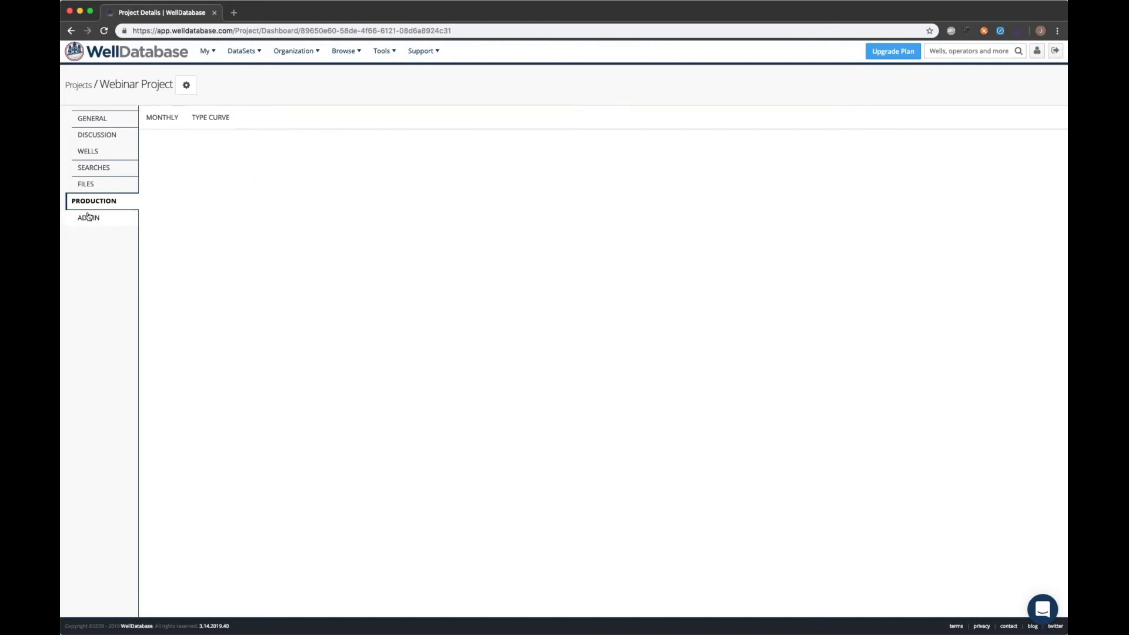
- Leave the project and open the well browser
mouse_move(203, 53)
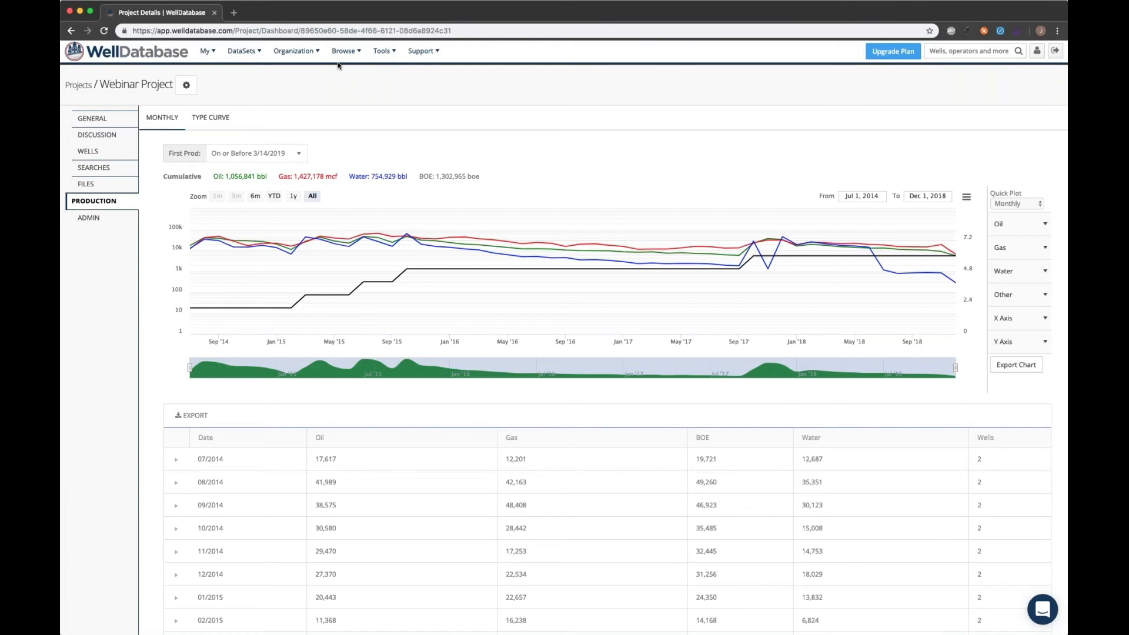
left_click(343, 52)
left_click(341, 75)
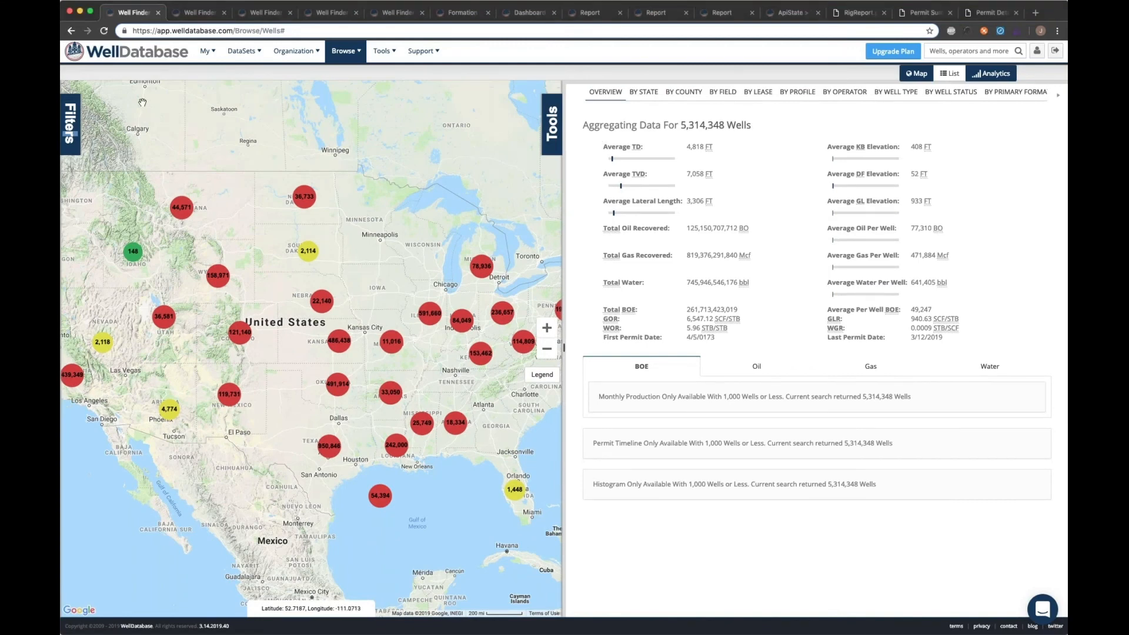
- Switch to the open West Texas search for Bone Spring, Spraberry and Wolfcamp wells and review its applied filters
left_click(192, 11)
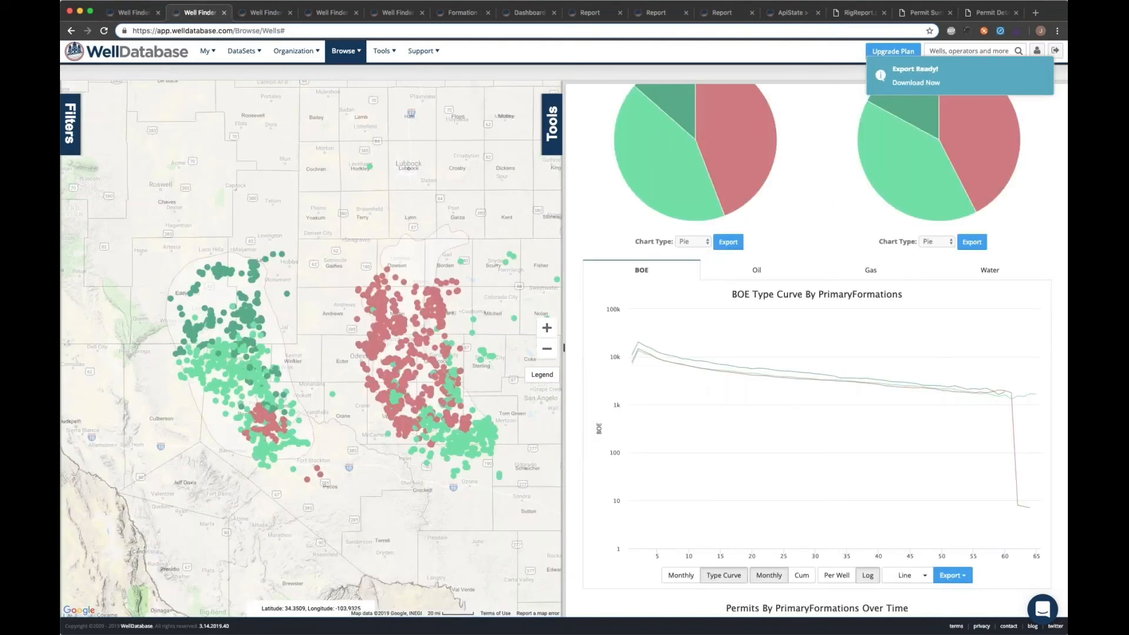
left_click(69, 122)
scroll(180, 218, "down", 6)
scroll(180, 218, "down", 6)
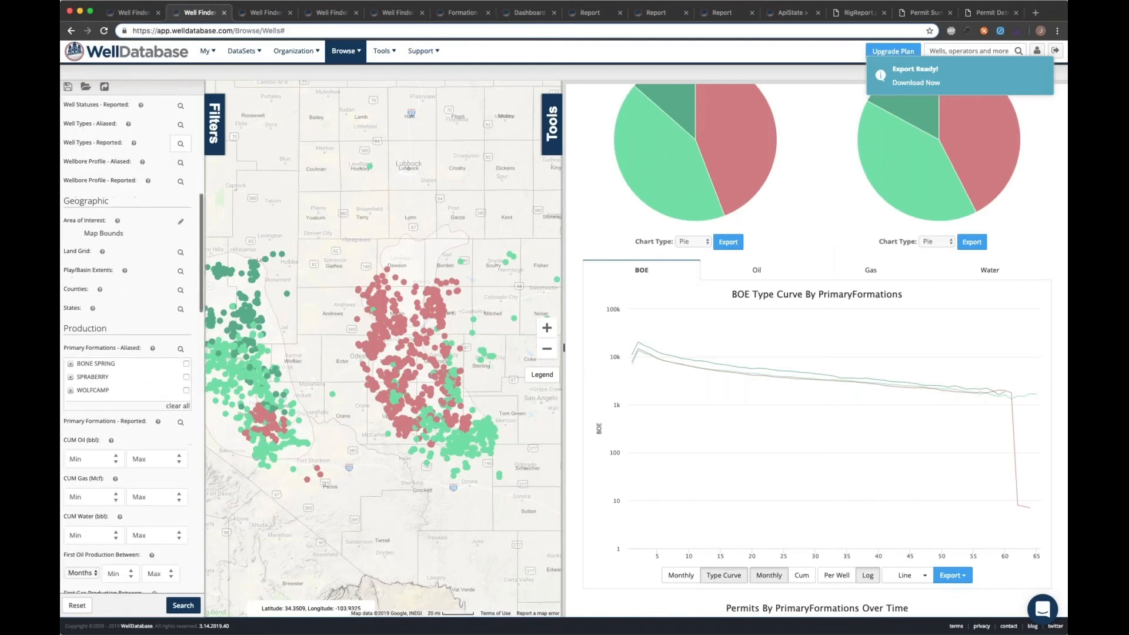
scroll(134, 344, "down", 10)
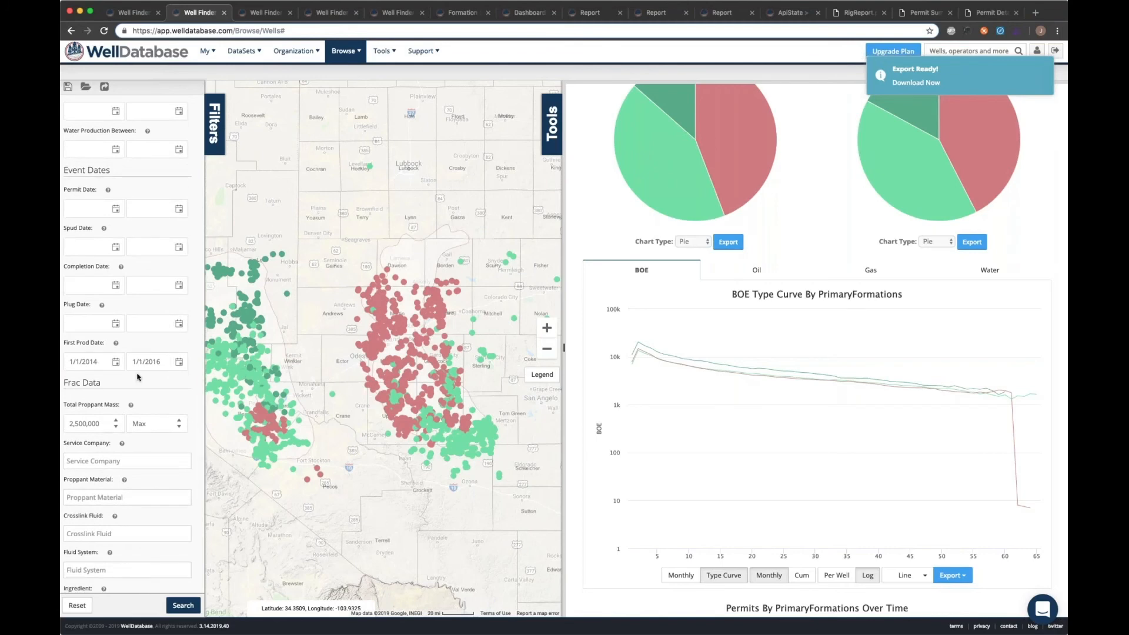
left_click(215, 118)
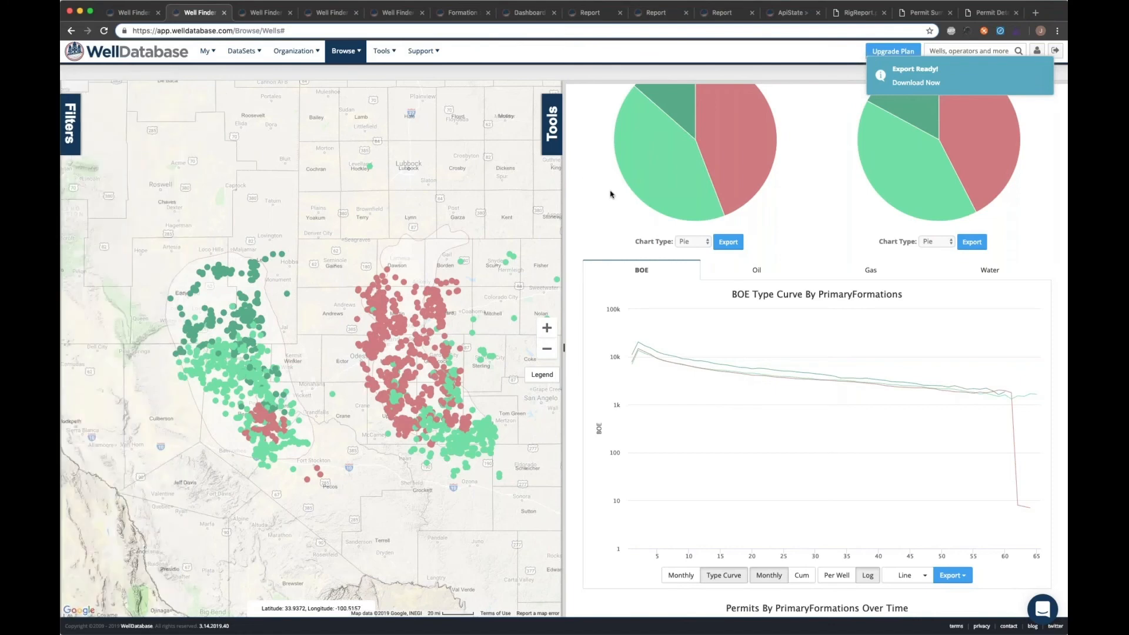
- Compare the Spraberry and Bone Spring wells across the primary formation charts, down to the permits timeline and cumulative oil histogram
scroll(605, 191, "up", 3)
mouse_move(726, 198)
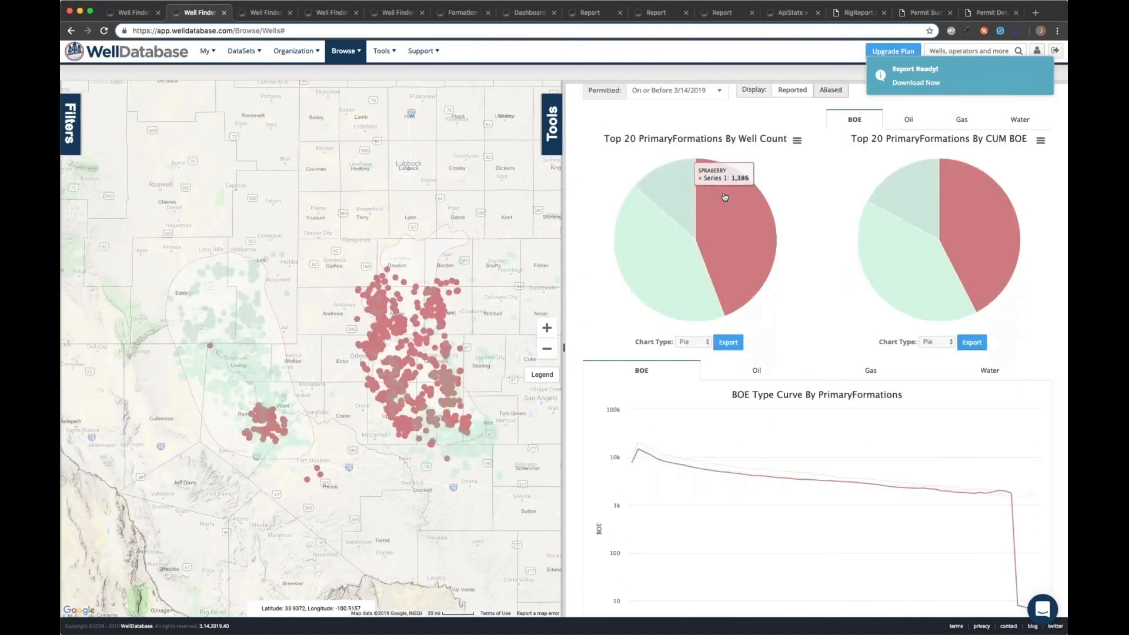
mouse_move(678, 192)
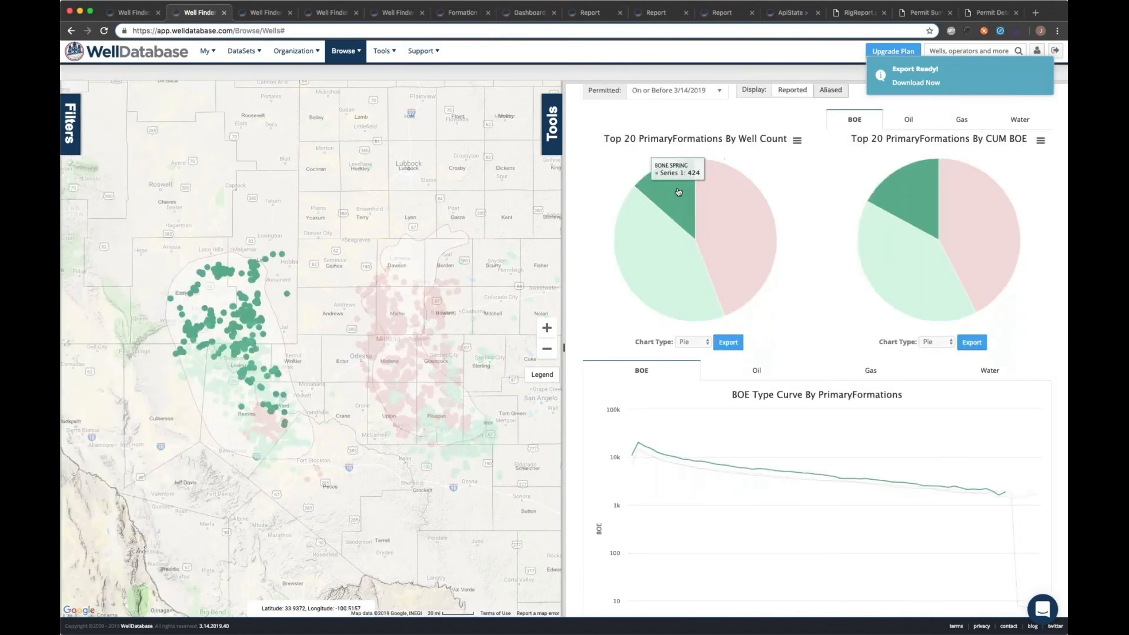
mouse_move(653, 231)
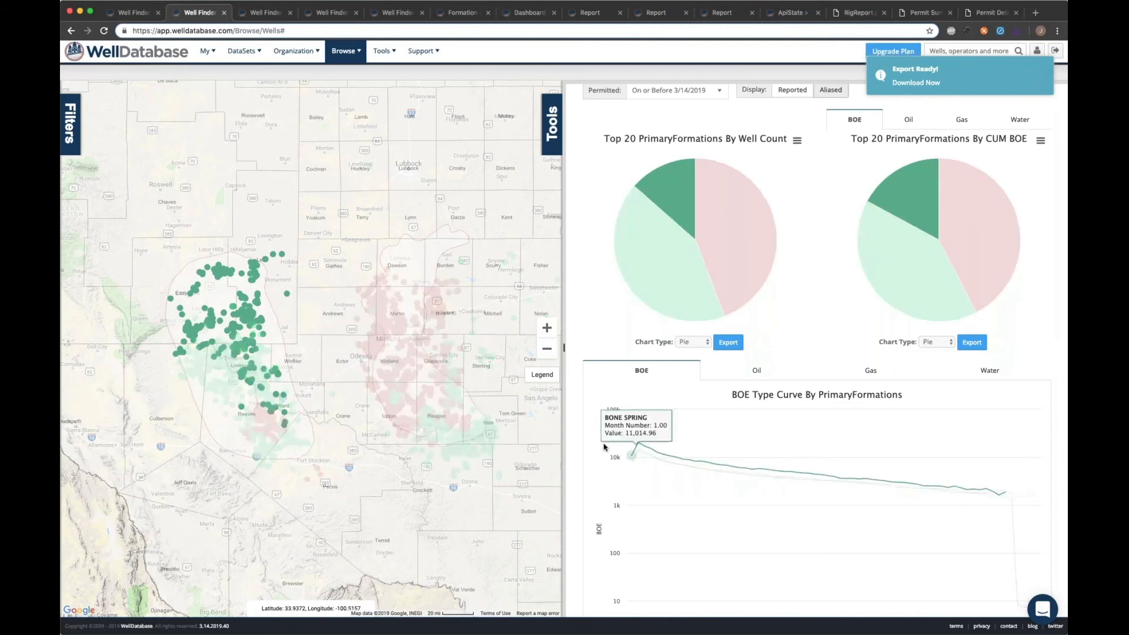
scroll(575, 476, "down", 9)
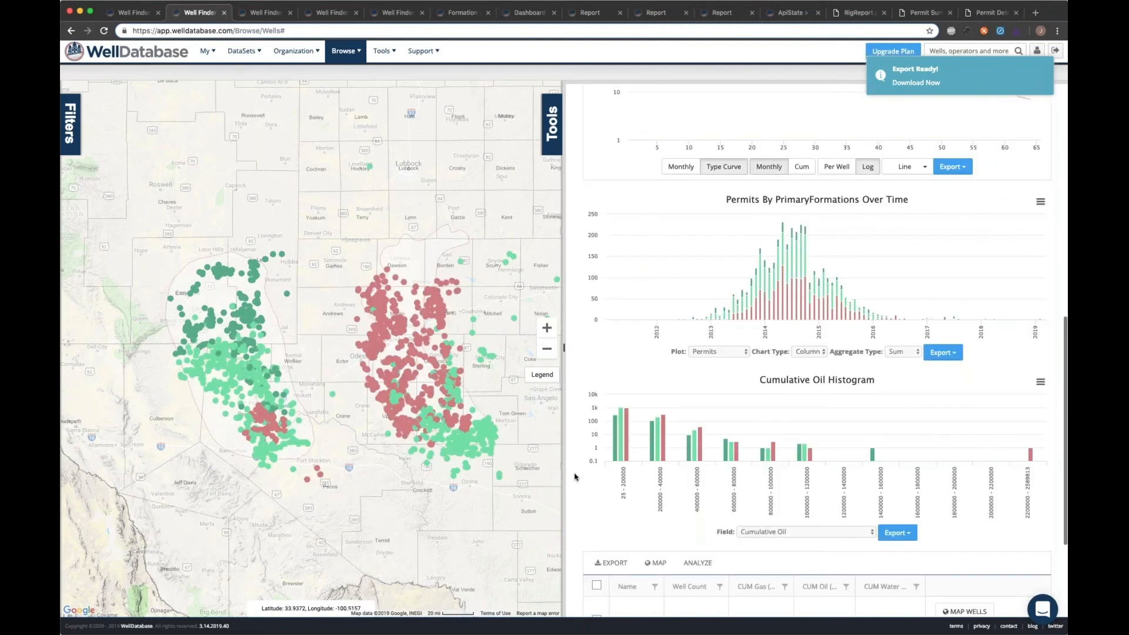
mouse_move(776, 297)
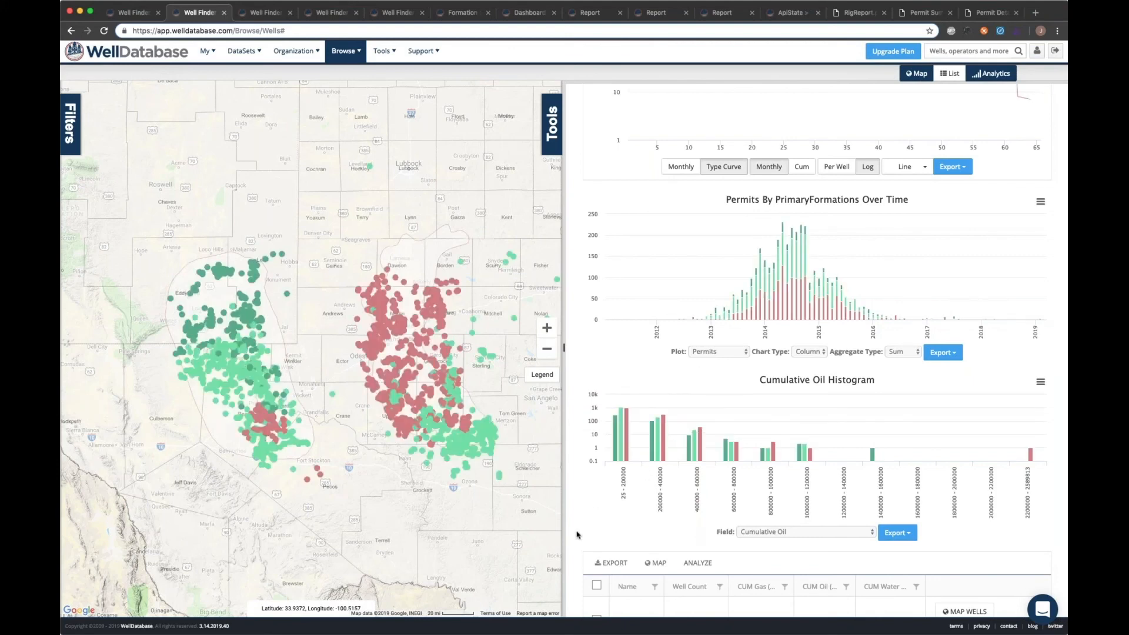
- Show the download options for the Permits By PrimaryFormations Over Time chart and return to the formation pie charts
scroll(578, 534, "up", 3)
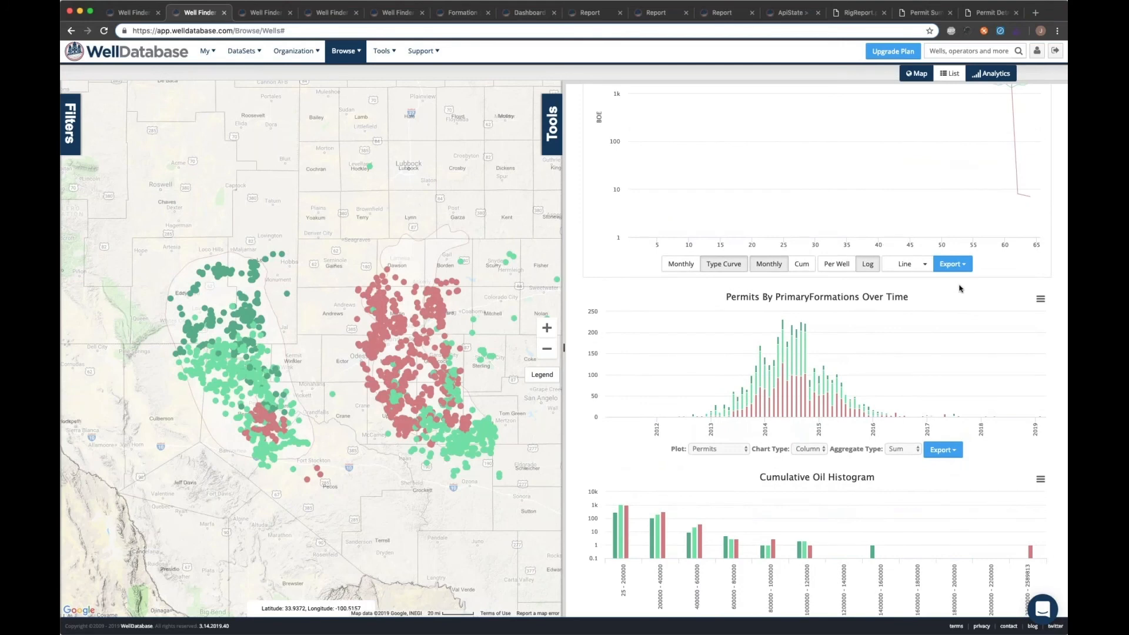
left_click(1041, 299)
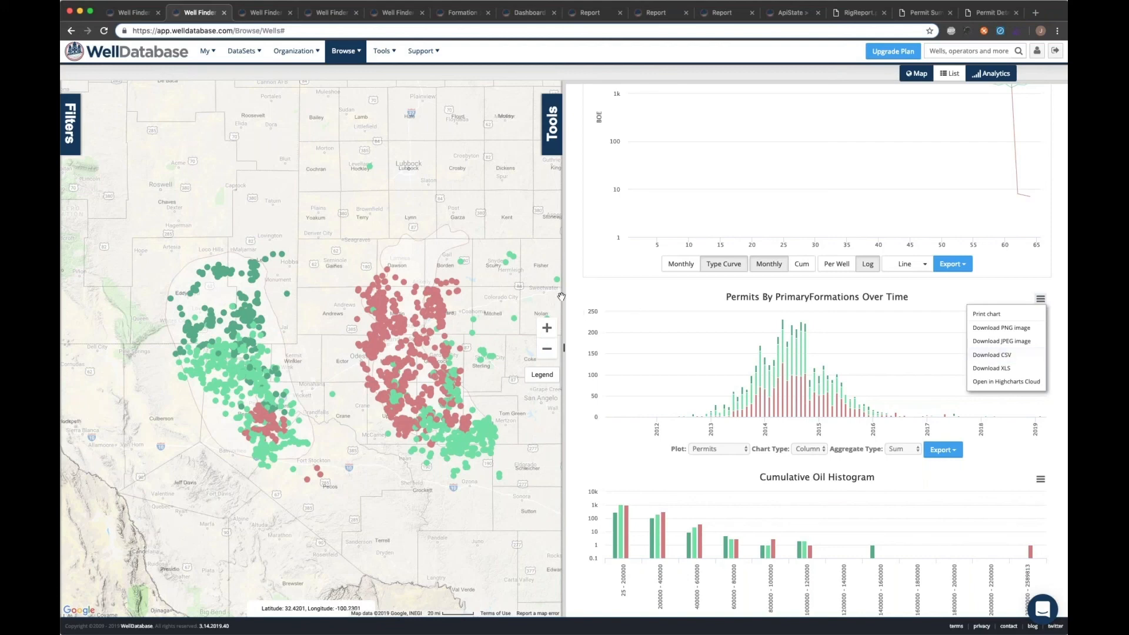
scroll(576, 304, "up", 5)
scroll(576, 304, "up", 3)
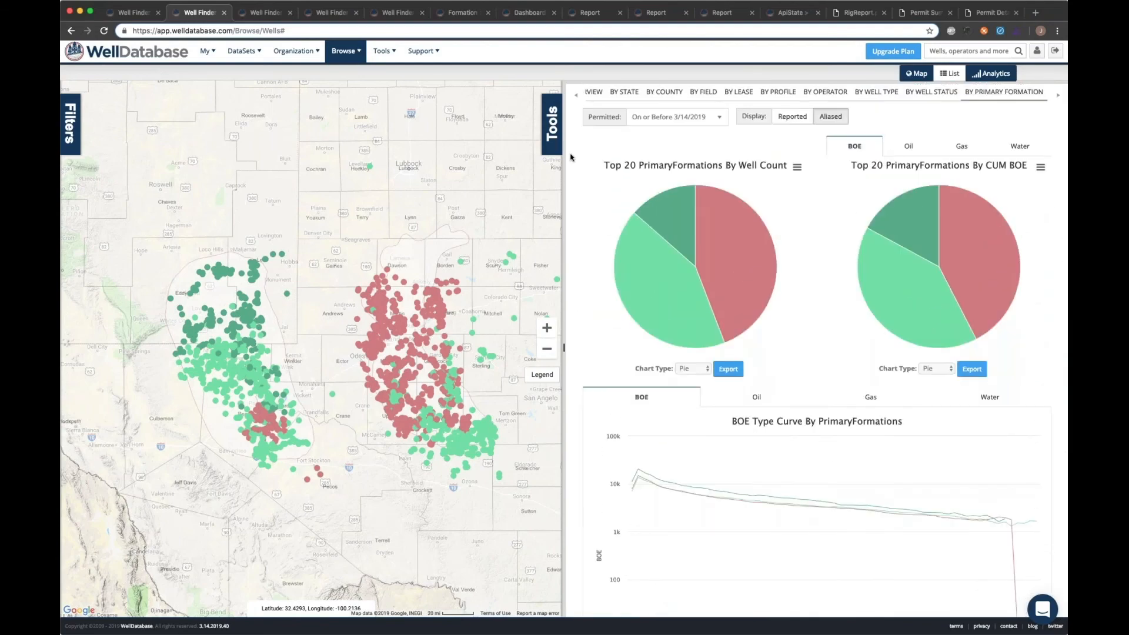
- View the open proppant mass by first-three-month oil scatter chart and the Niobrara and Codell type curve search
left_click(263, 14)
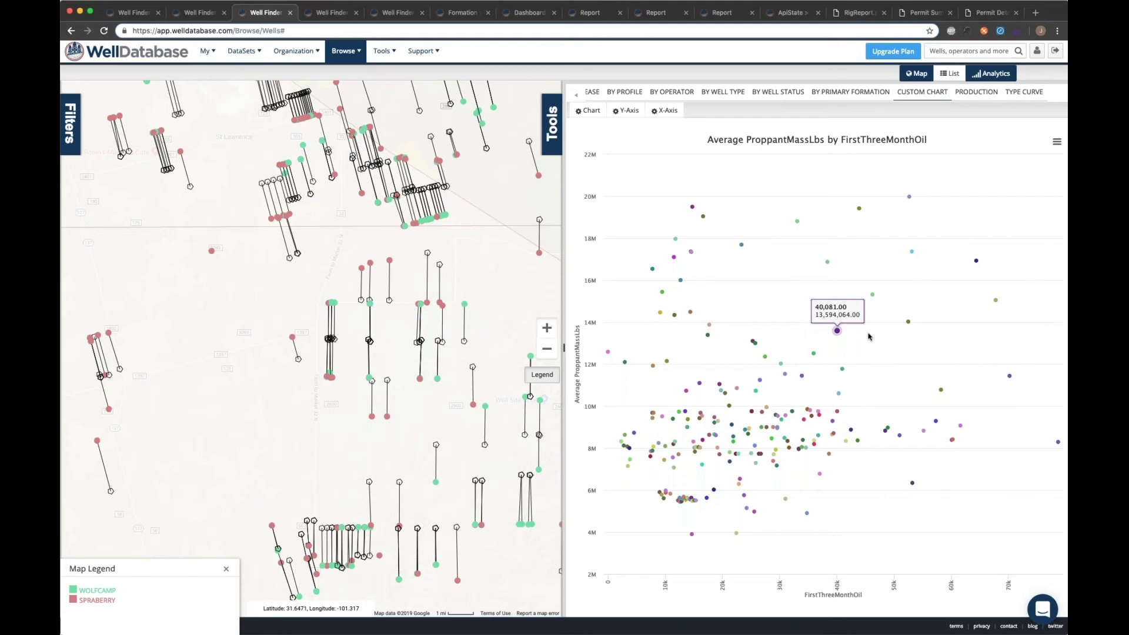
left_click(332, 14)
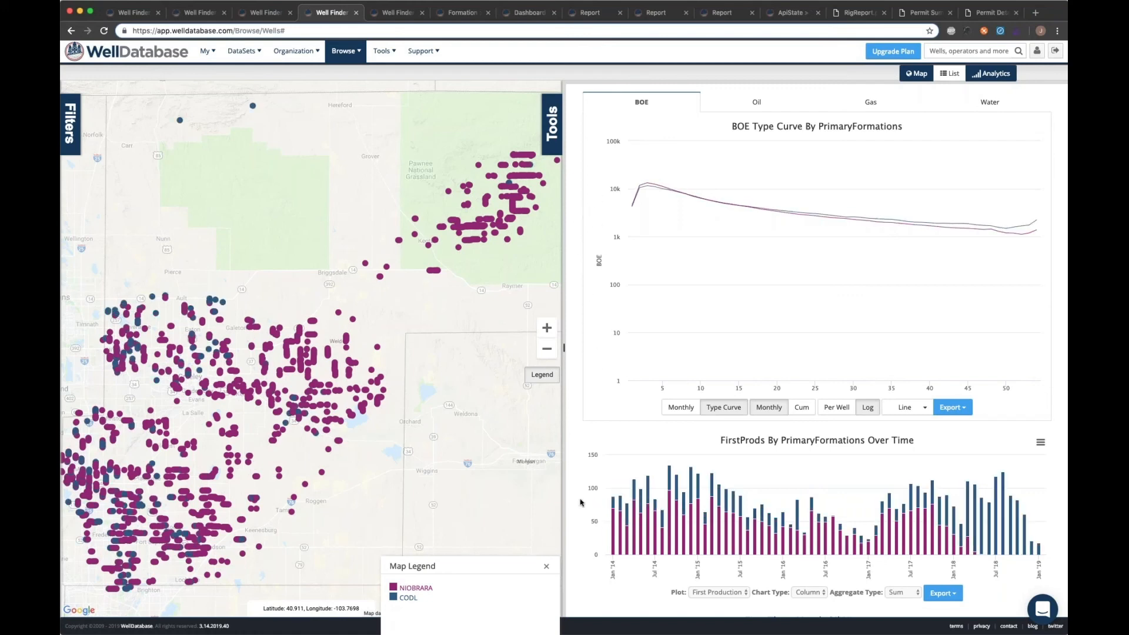
- Switch to the North Dakota search and examine its BOE production, permits and pie charts by field
left_click(398, 14)
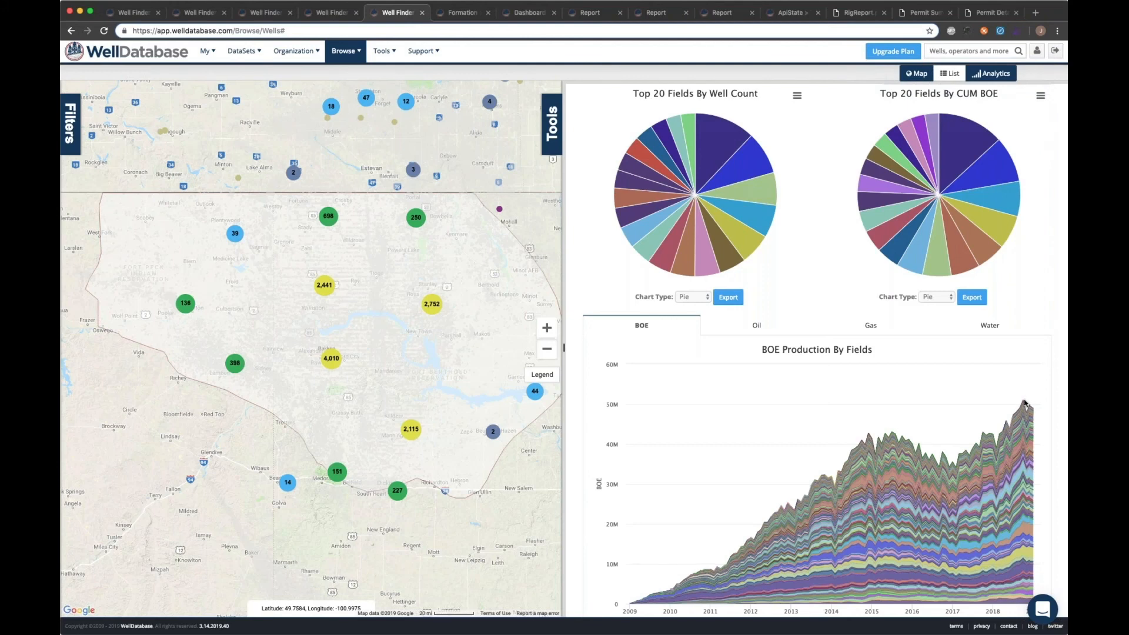
mouse_move(1028, 404)
scroll(576, 265, "down", 4)
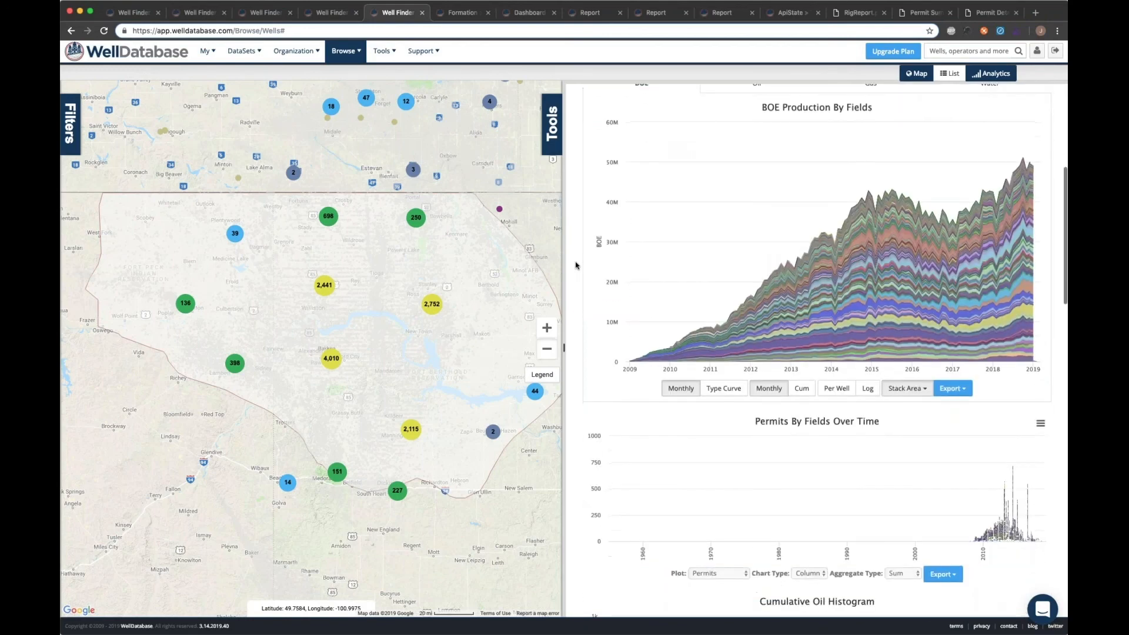
scroll(575, 265, "up", 5)
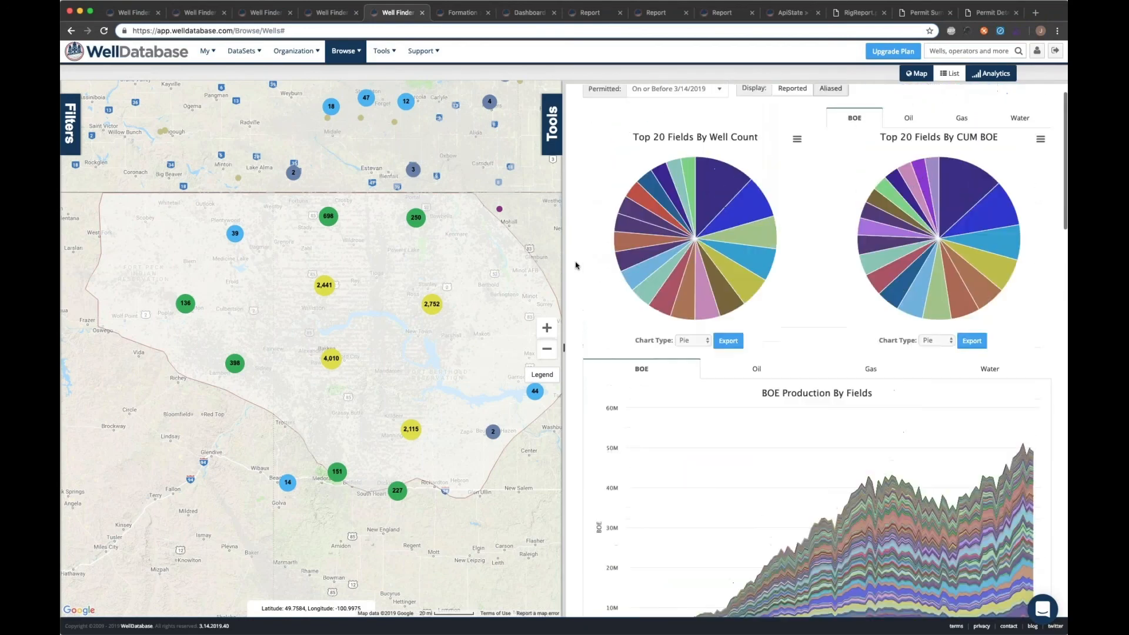
scroll(575, 265, "up", 1)
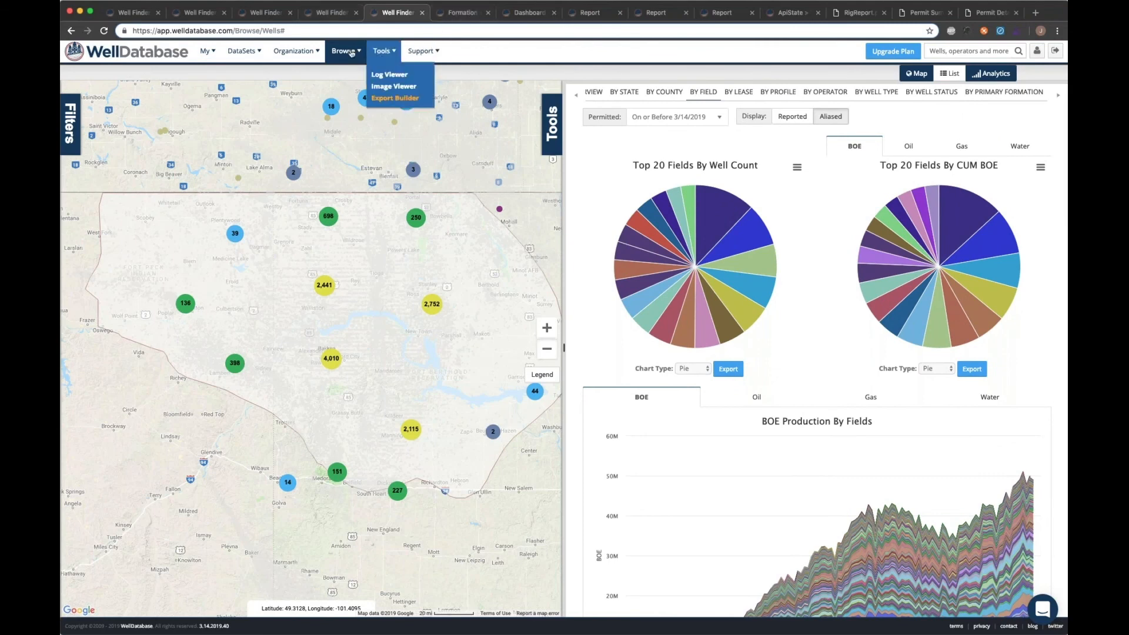
- Check which categories can be browsed, and view the open Spraberry formation overview with its production and permit charts
mouse_move(348, 53)
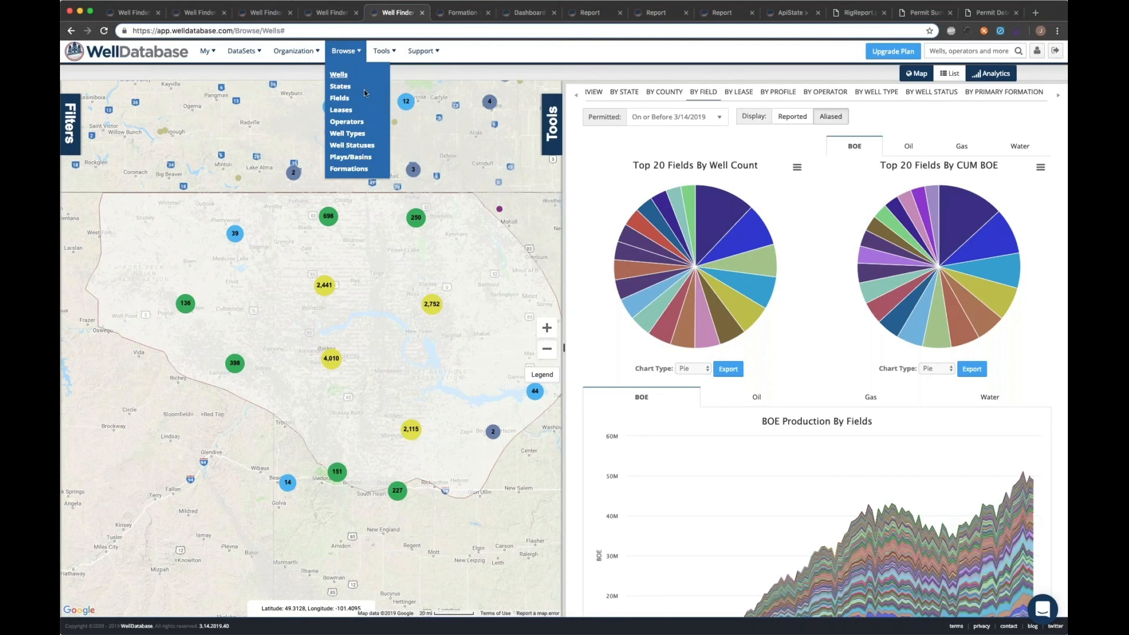
left_click(460, 12)
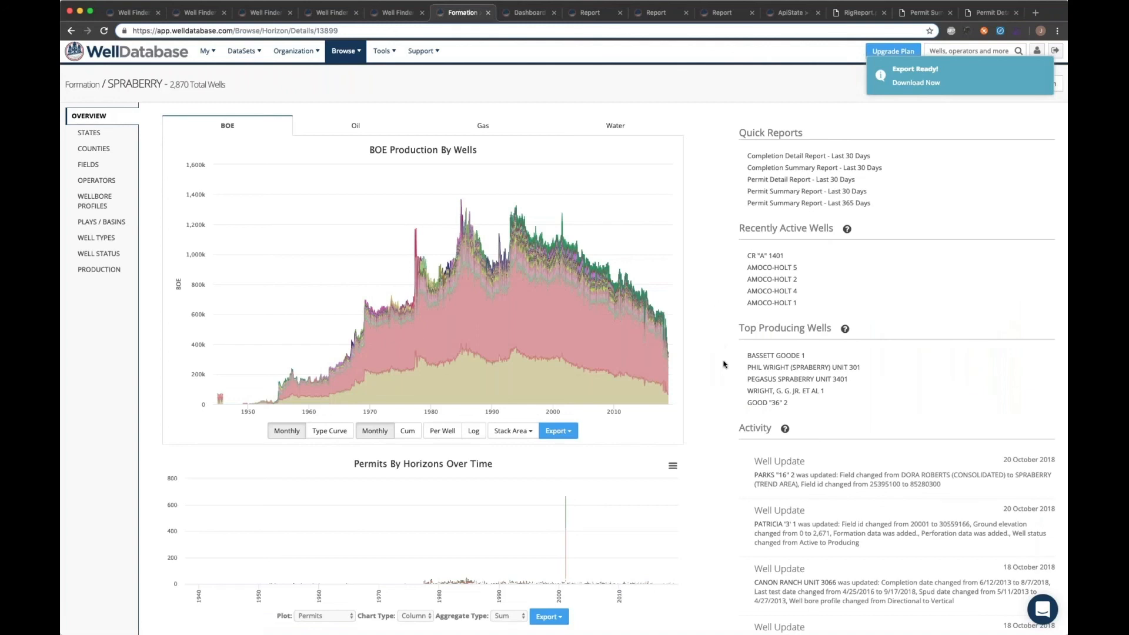
scroll(724, 365, "down", 2)
scroll(764, 294, "up", 1)
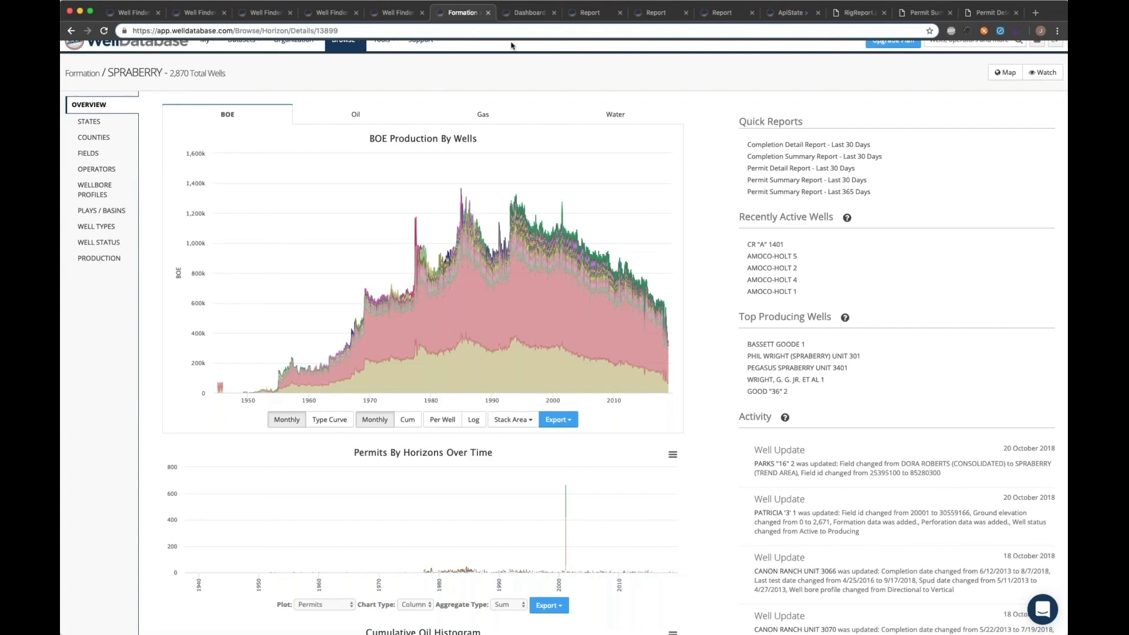
- Show the account dashboard with its recent activity, quick searches and quick reports, and clear the export-ready notification
left_click(519, 13)
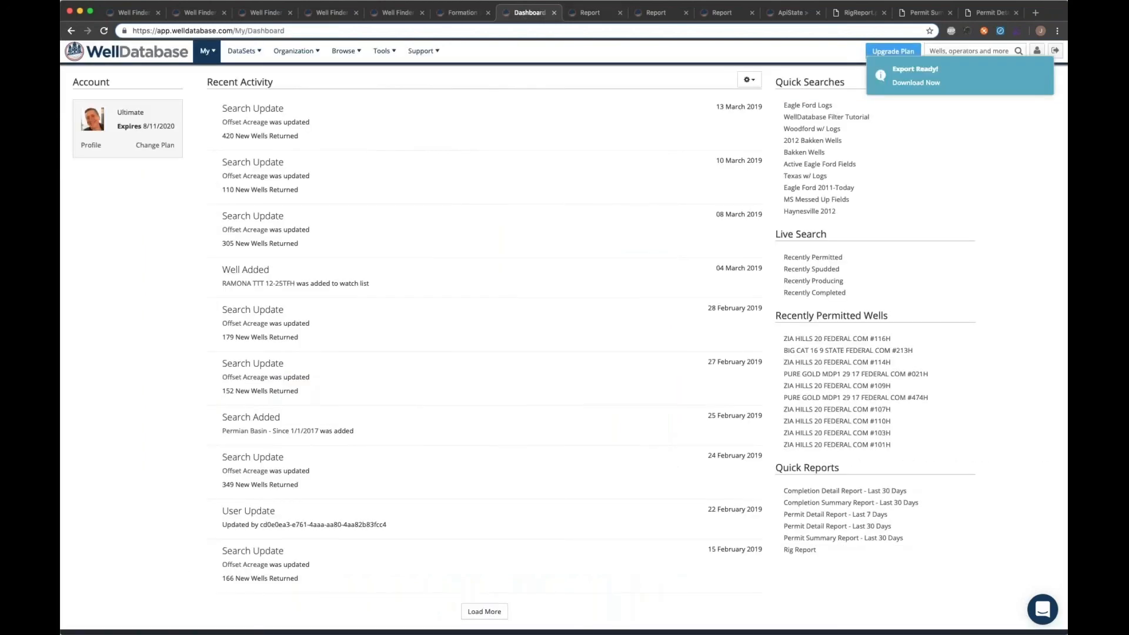
left_click(1000, 83)
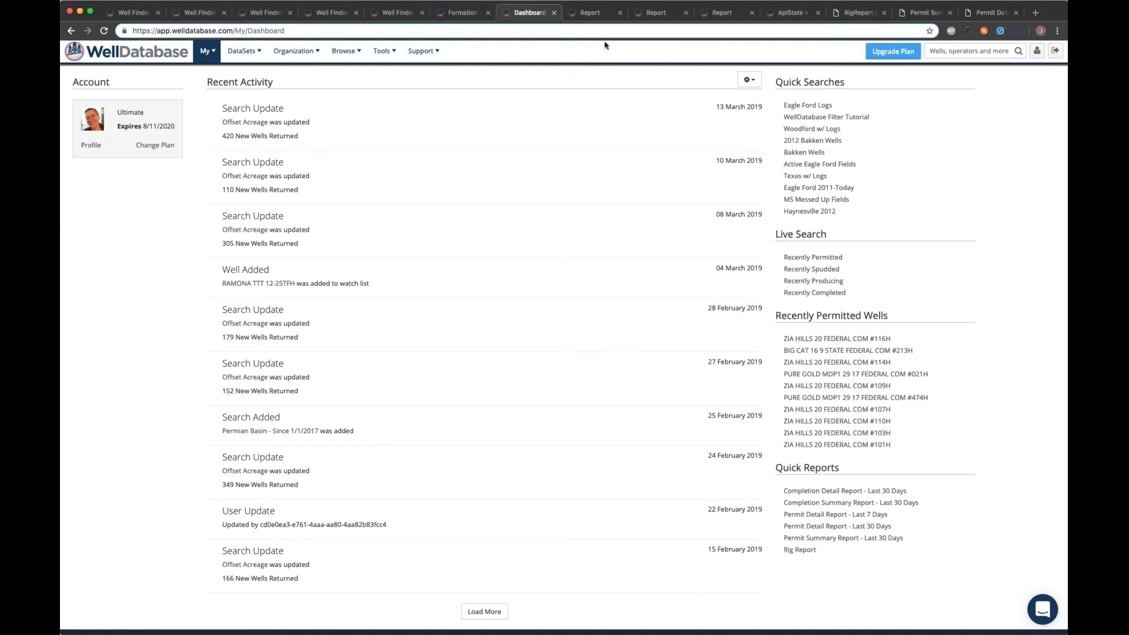
- Review the open US rig report, from the county map and rig count charts to the operator, state and well type tables
left_click(592, 15)
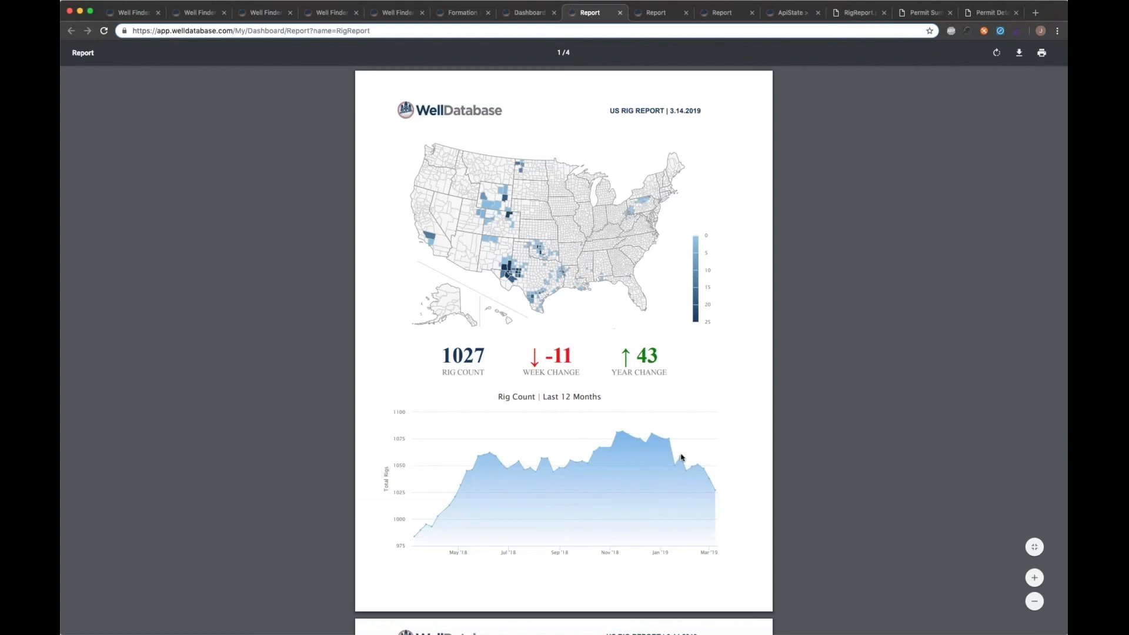
scroll(745, 481, "down", 7)
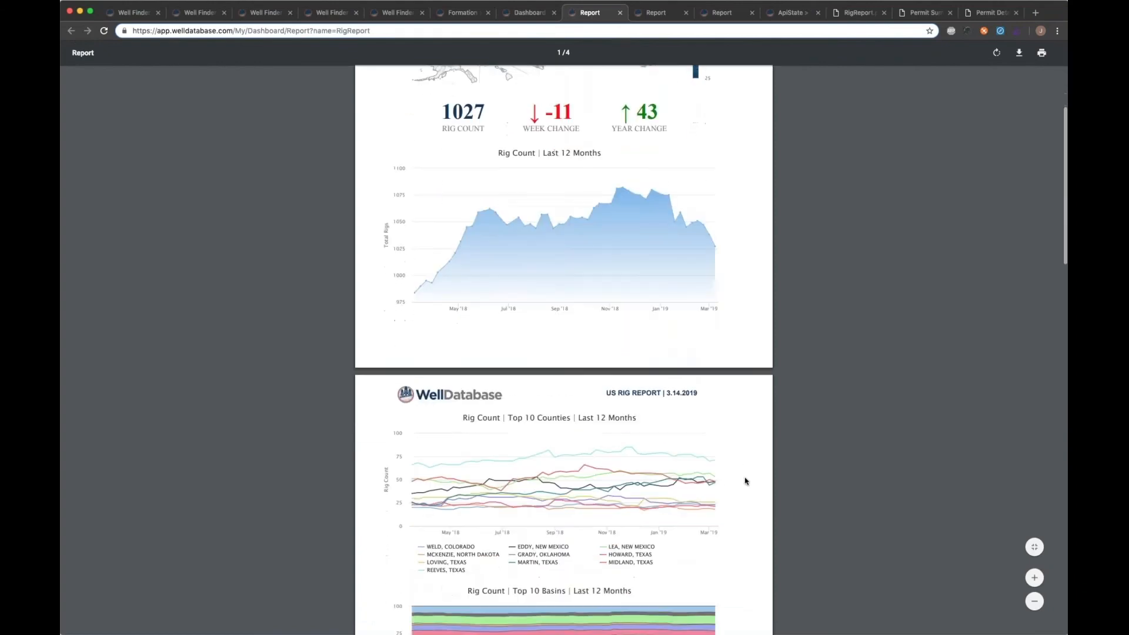
scroll(745, 481, "down", 4)
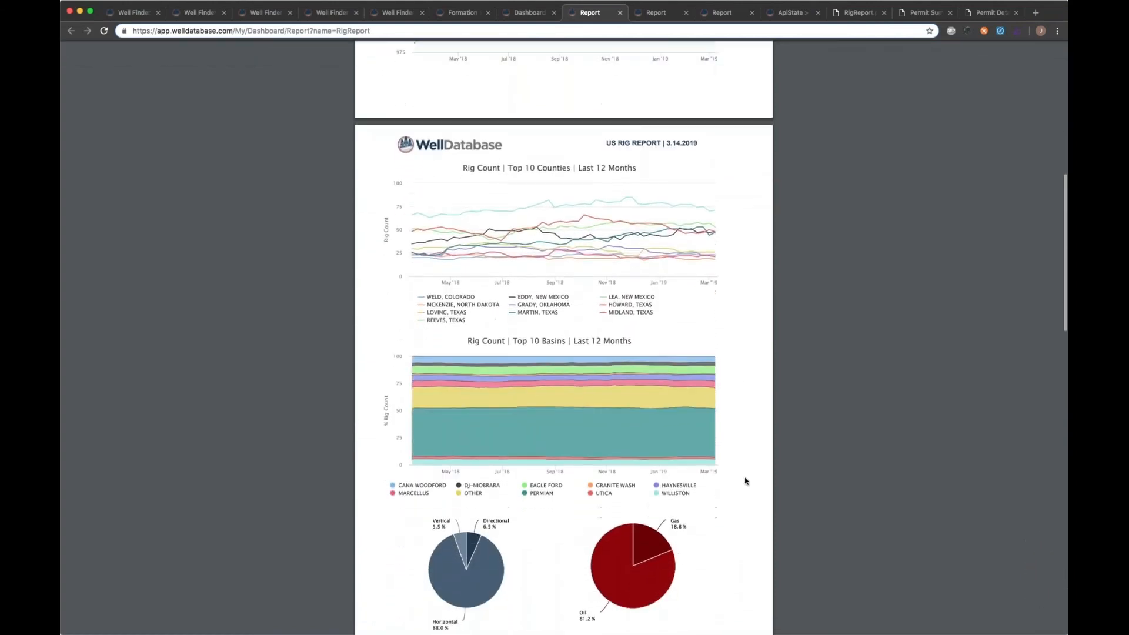
scroll(745, 481, "down", 2)
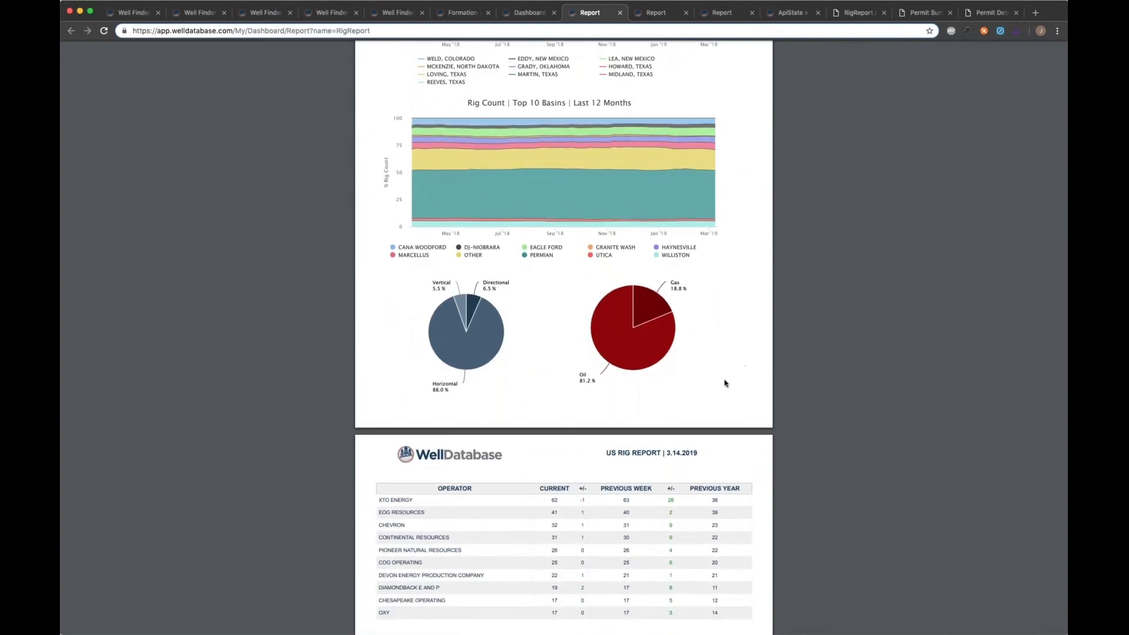
scroll(725, 383, "down", 2)
scroll(725, 383, "down", 1)
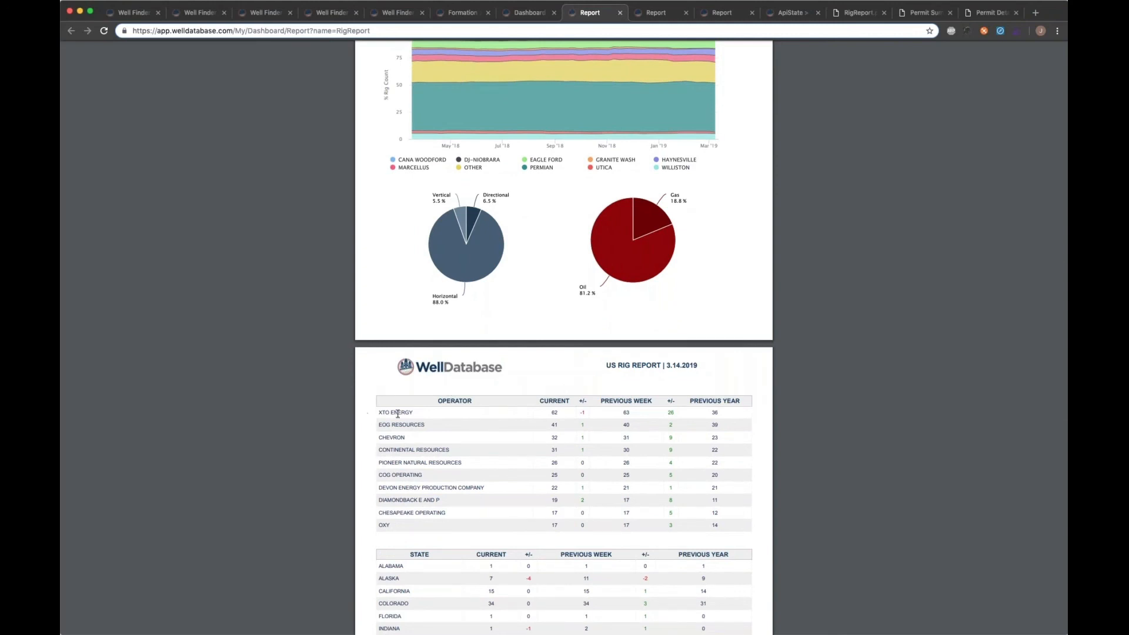
scroll(716, 482, "down", 2)
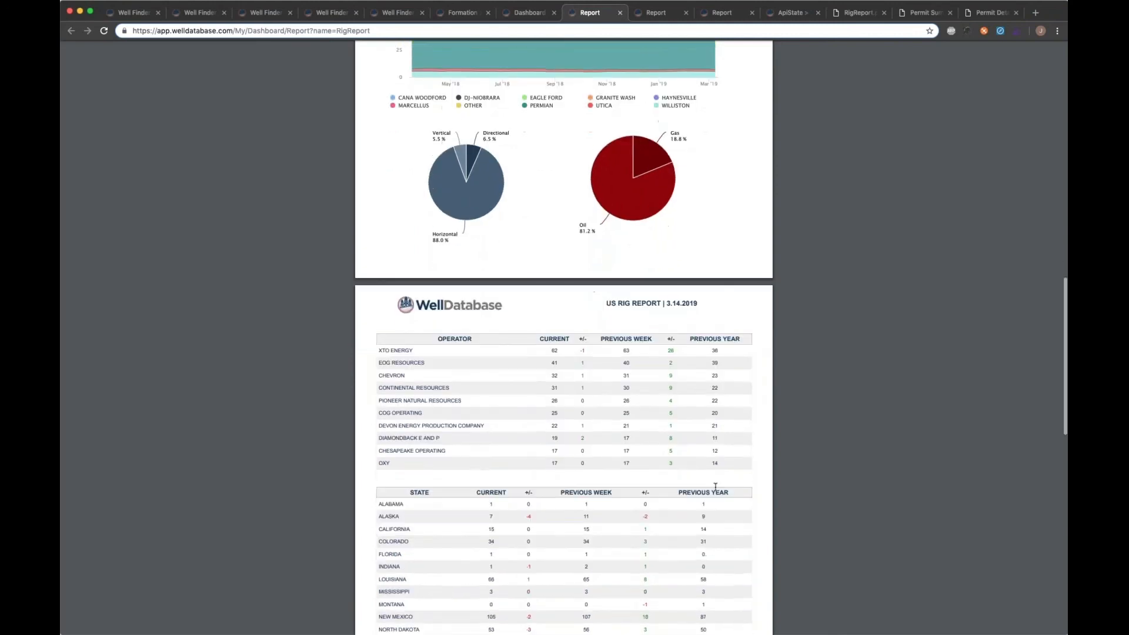
scroll(518, 530, "down", 5)
scroll(518, 531, "down", 3)
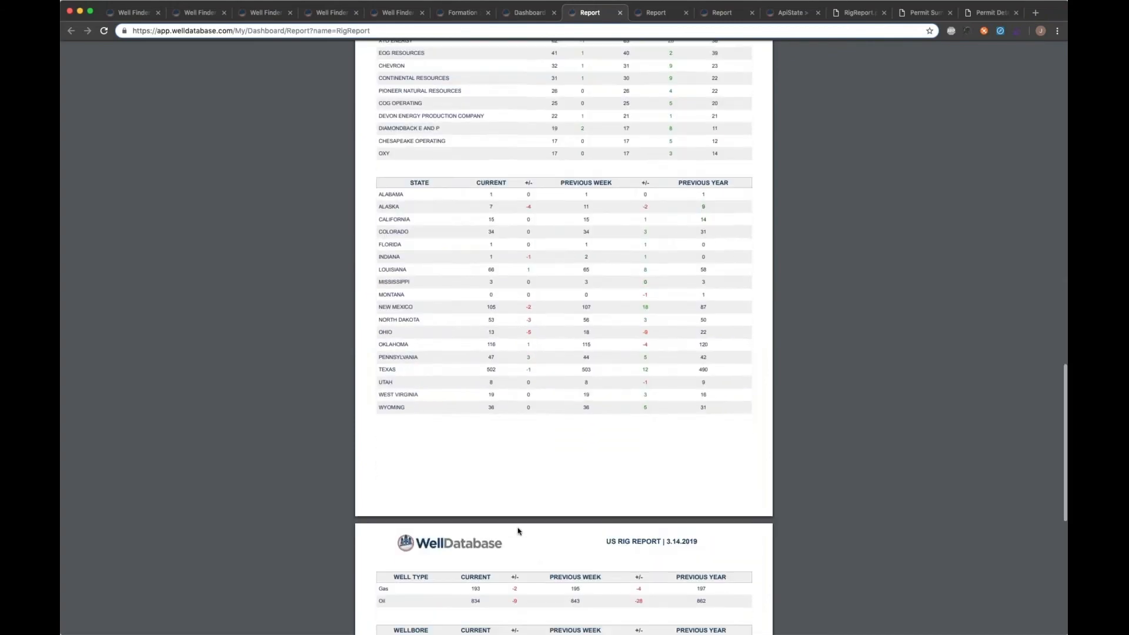
scroll(518, 531, "up", 20)
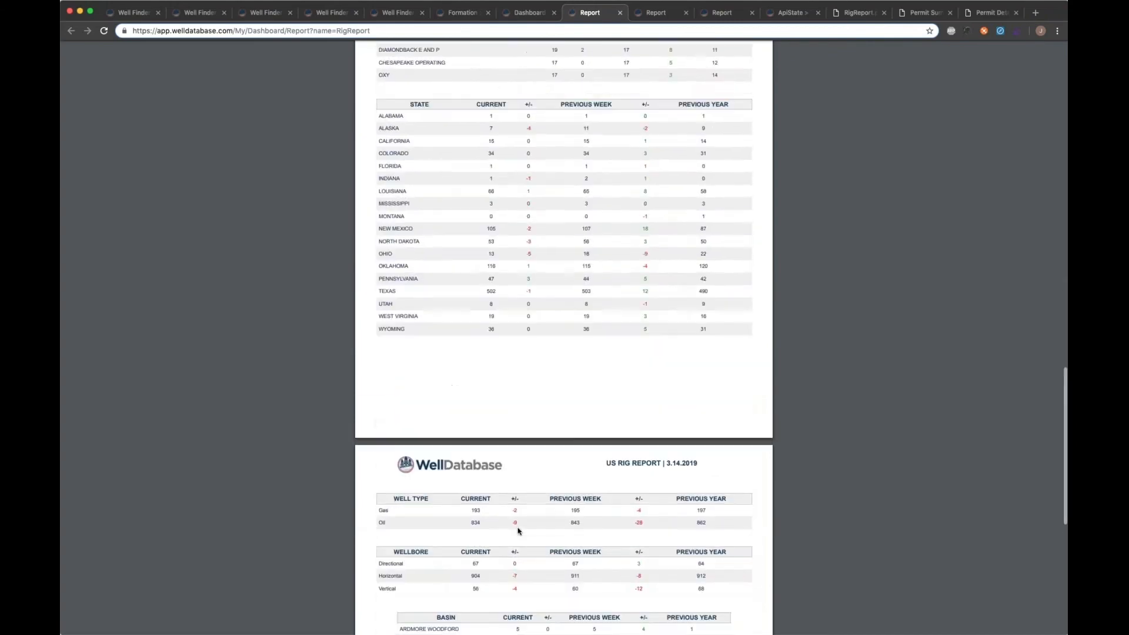
- Review the US permit summary report's map and charts and the US permit detail report, both for the last 30 days
key("ctrl+Tab")
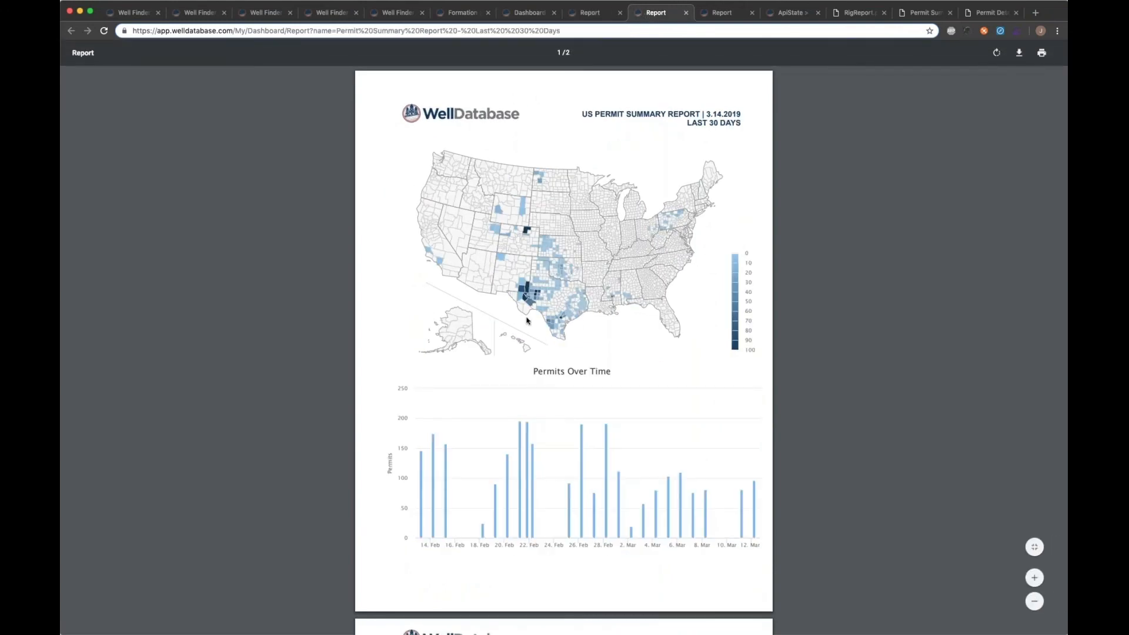
scroll(390, 471, "down", 5)
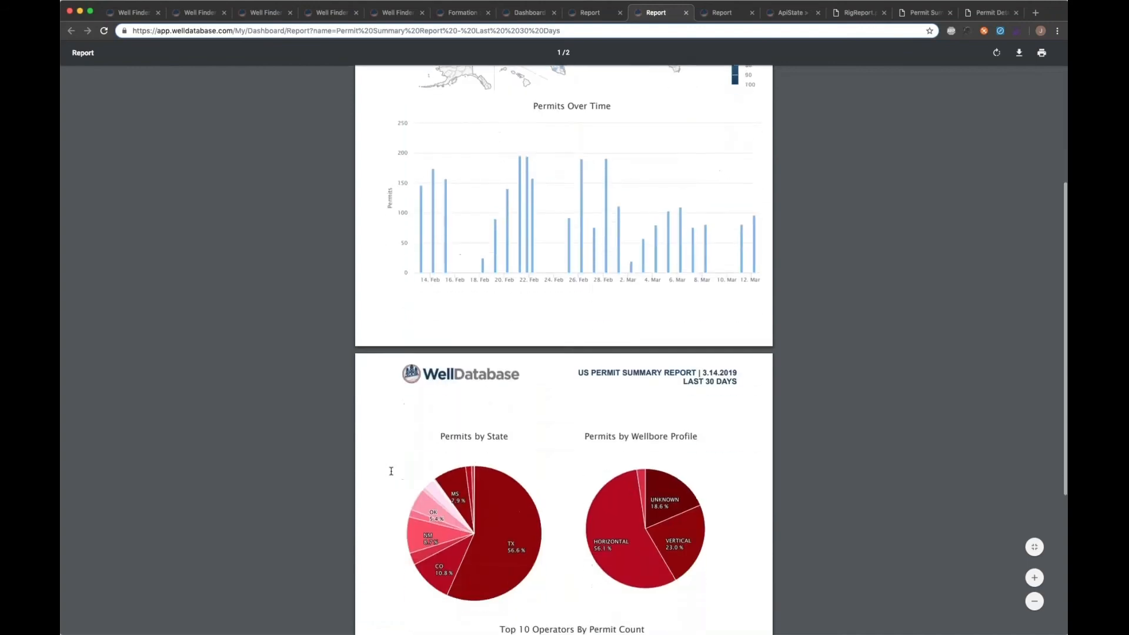
scroll(398, 537, "down", 3)
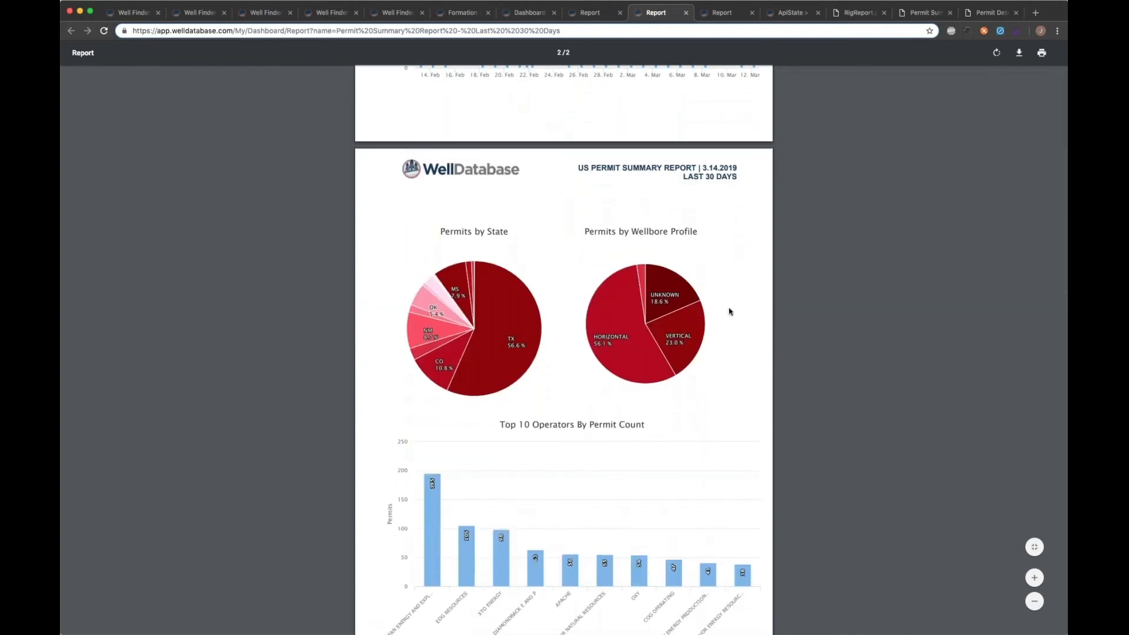
scroll(729, 310, "up", 8)
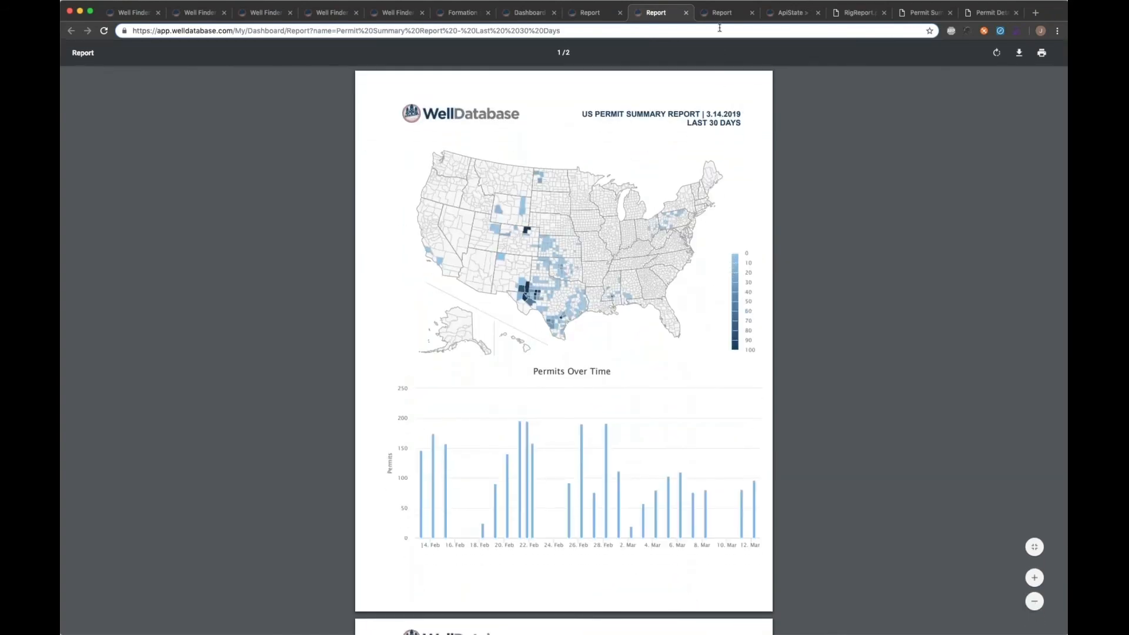
left_click(718, 13)
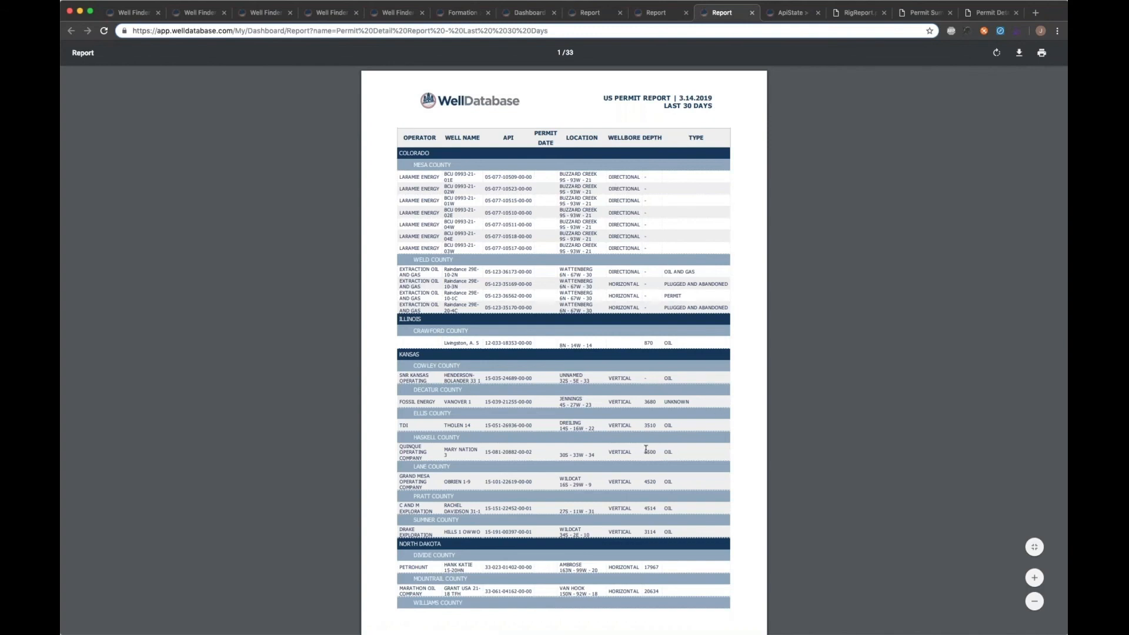
scroll(645, 450, "down", 1)
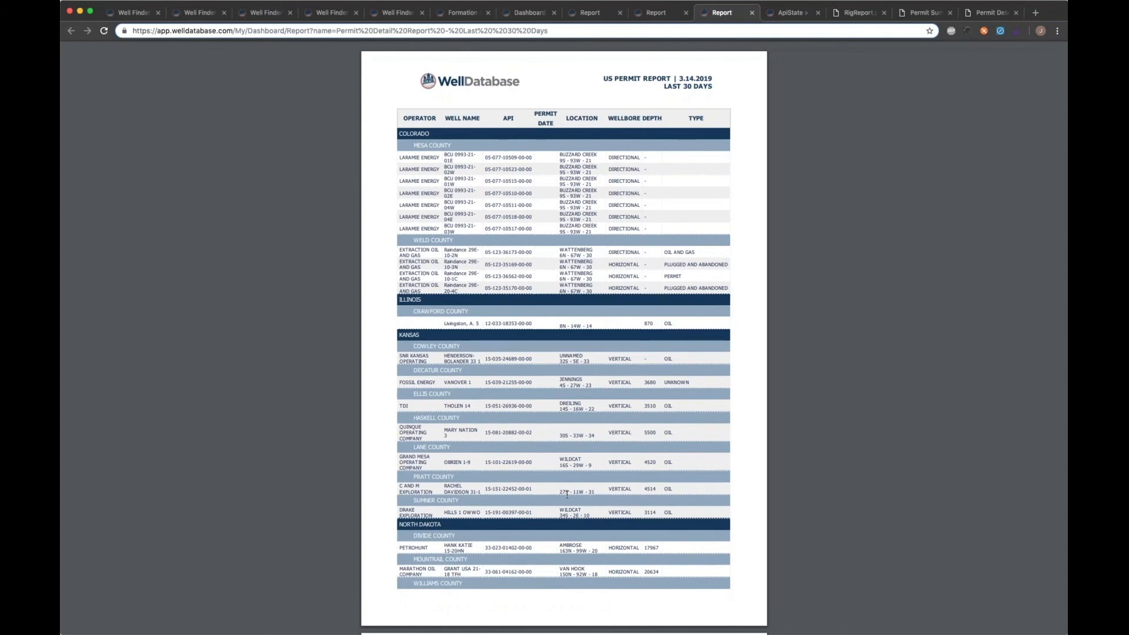
- View the Texas state overview, and examine the rig count, county, basin and pie charts in the downloaded Texas rig report
left_click(791, 13)
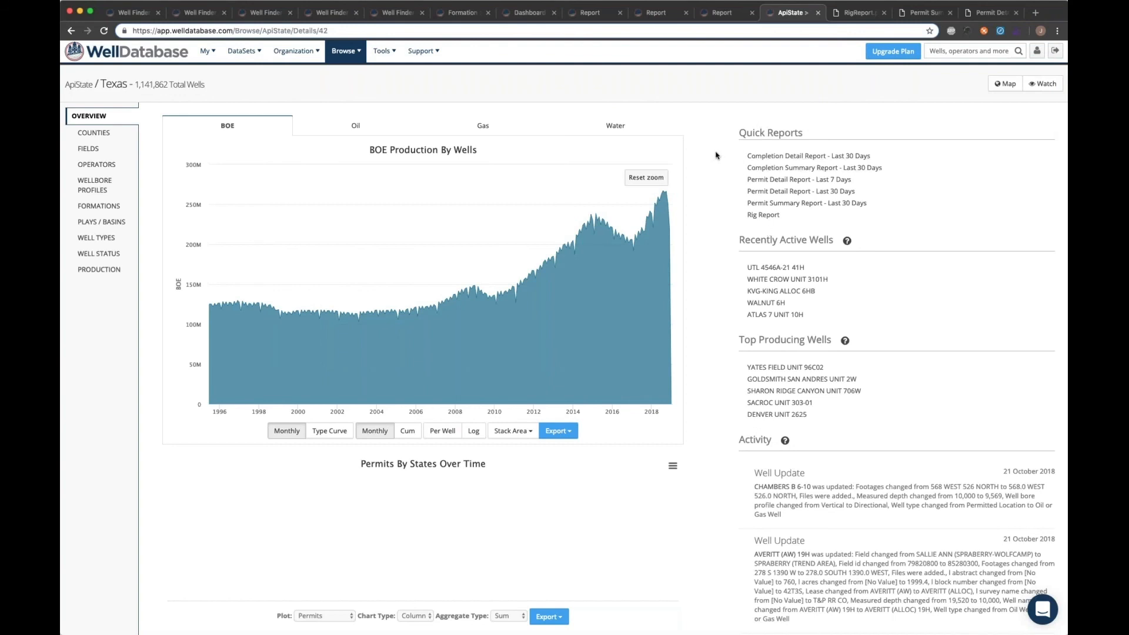
left_click(858, 13)
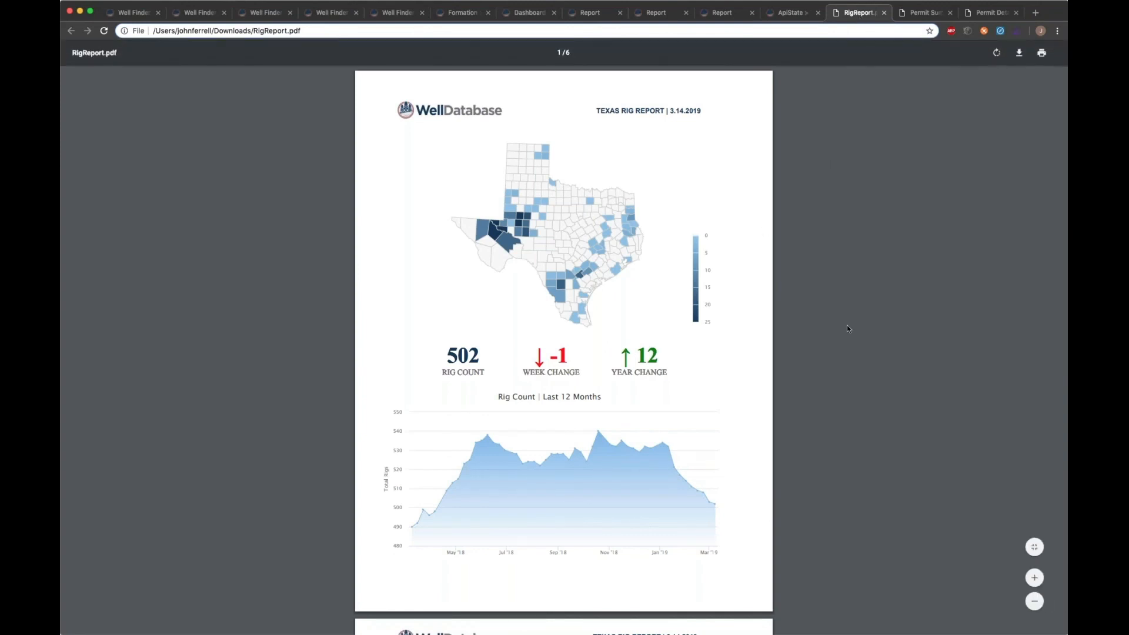
scroll(846, 327, "down", 3)
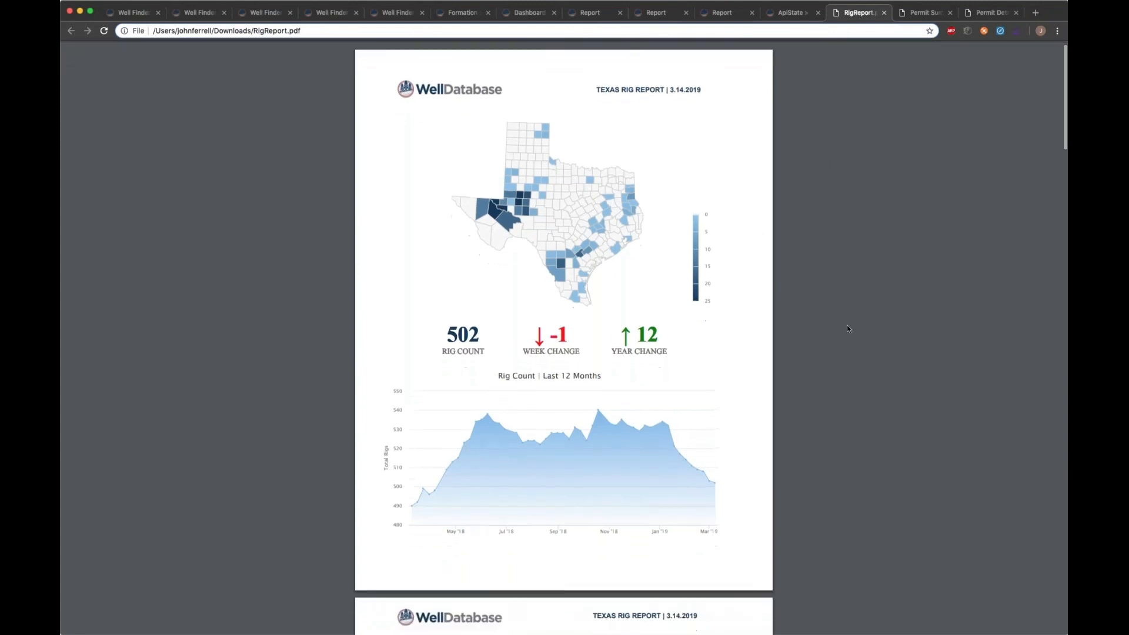
scroll(847, 329, "down", 9)
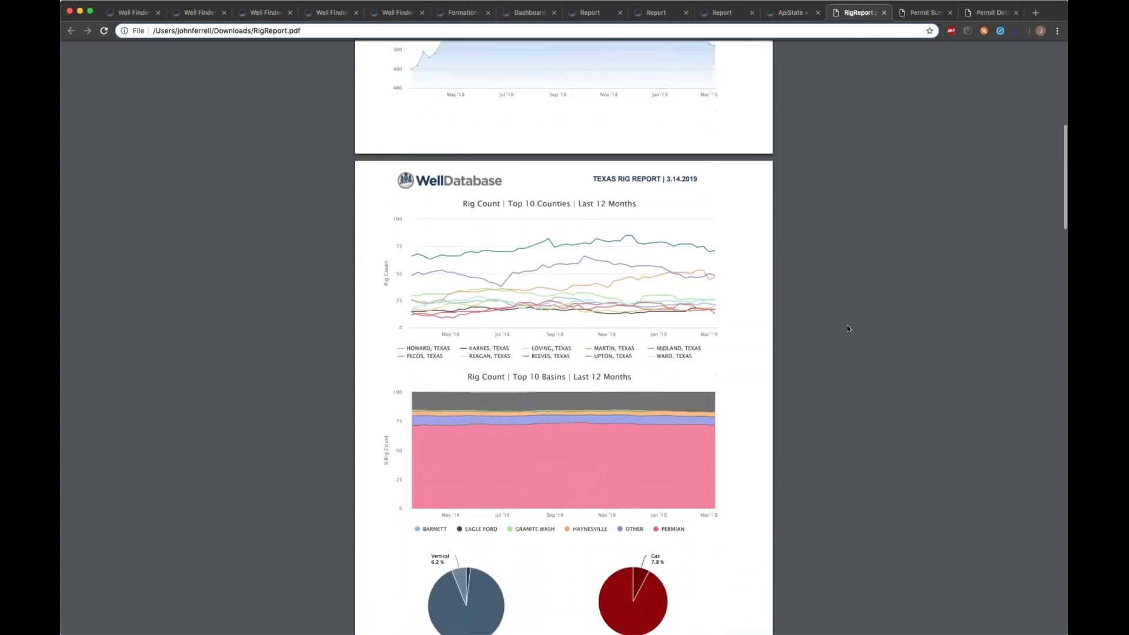
scroll(799, 301, "down", 4)
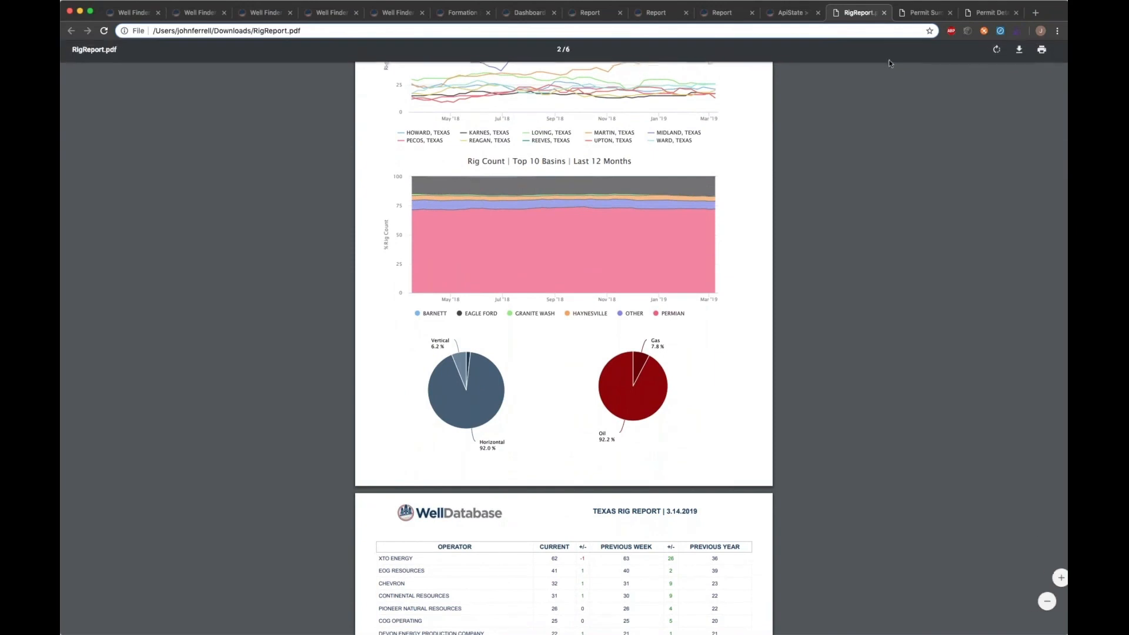
- View the downloaded Texas permit summary and detail reports for the last 30 days, and return to the first well search map
left_click(920, 13)
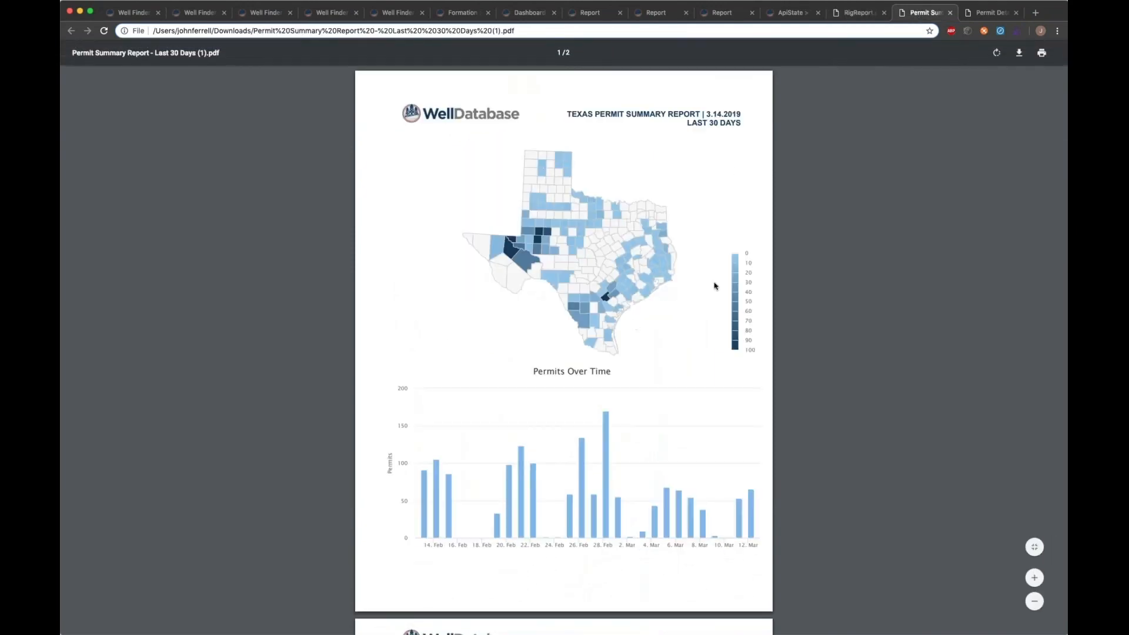
scroll(709, 396, "down", 5)
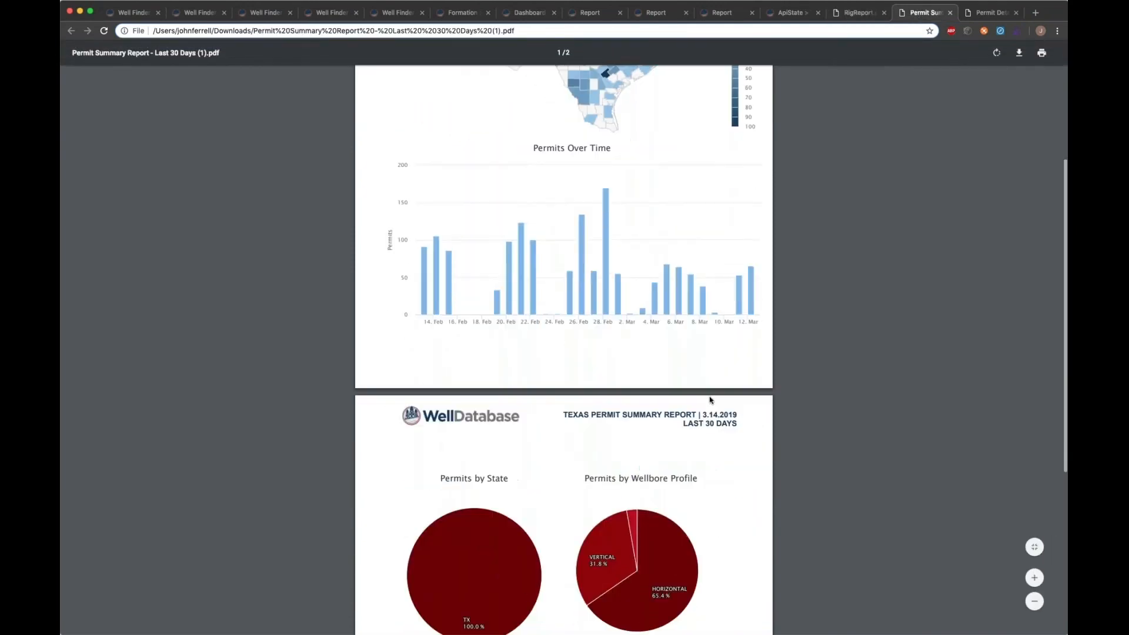
left_click(994, 13)
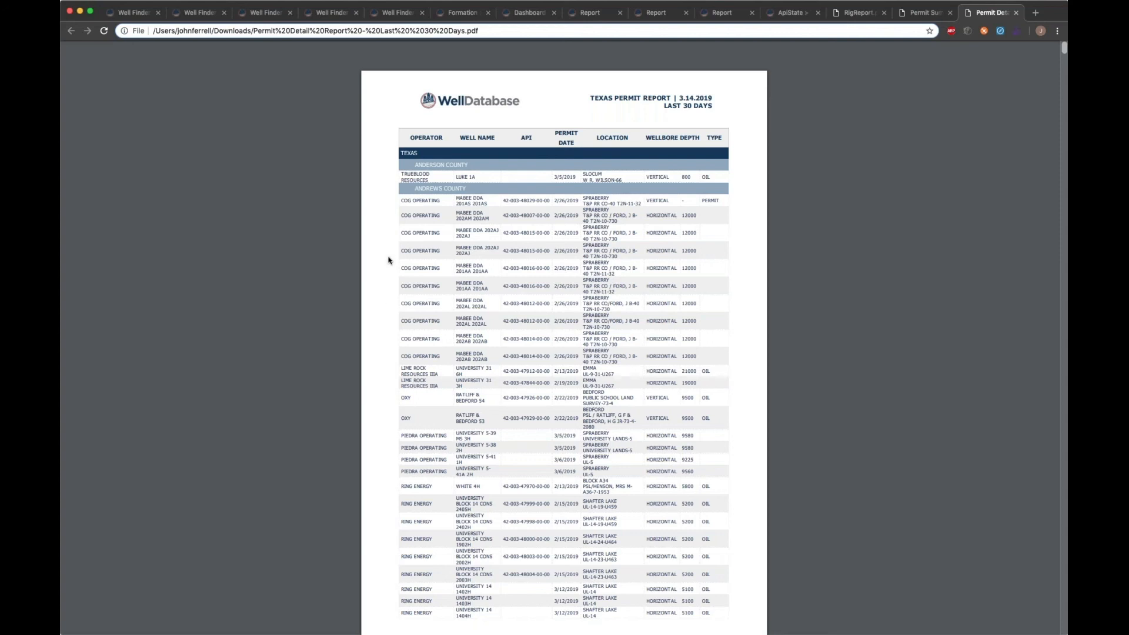
left_click(134, 12)
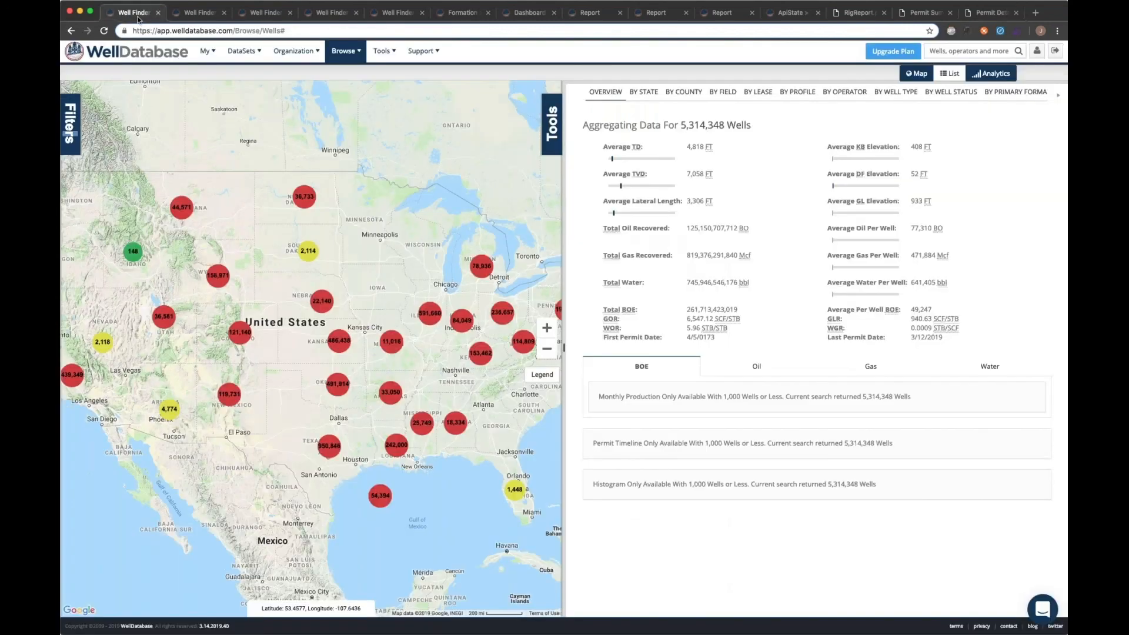